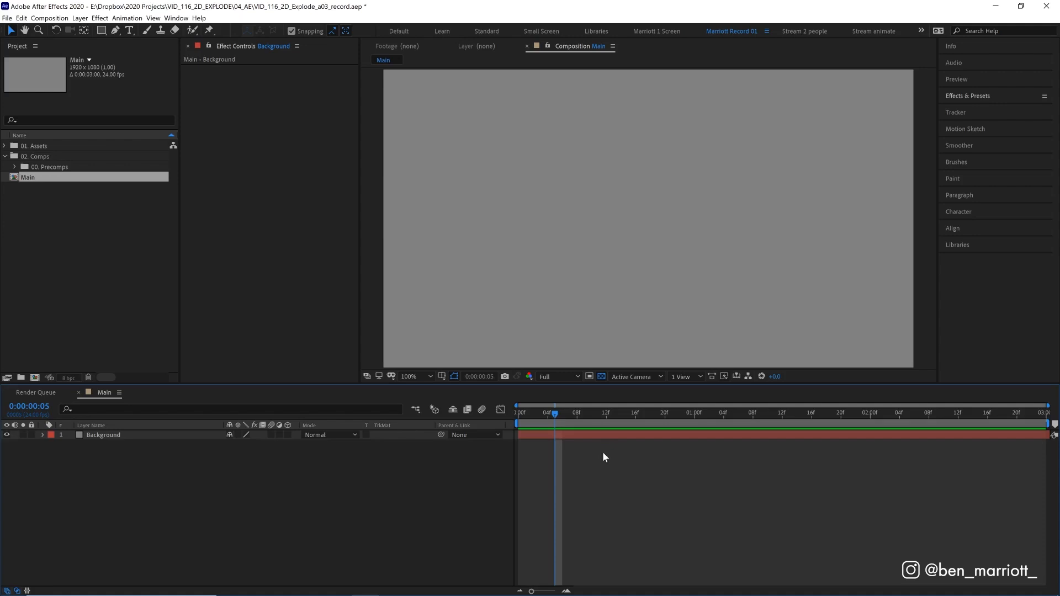
Draw an ellipse above the Background layer and set its size to 300×300
click(585, 438)
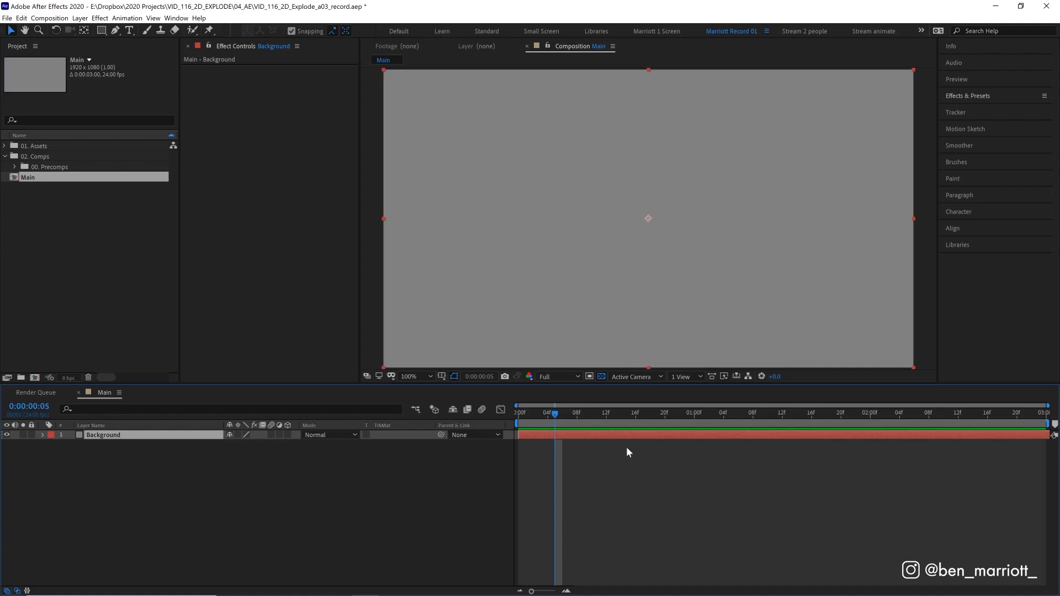
click(625, 470)
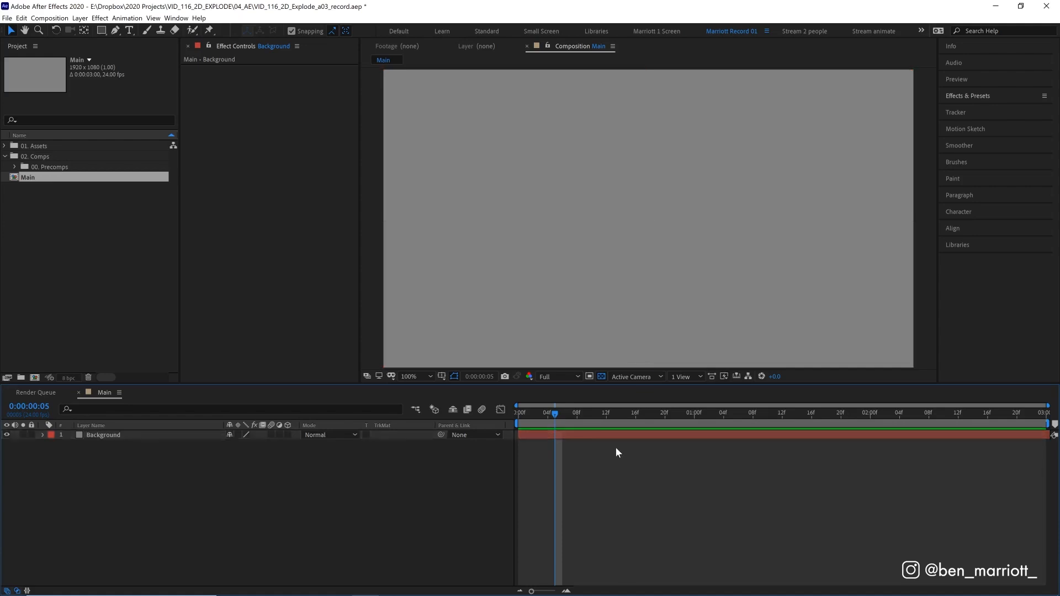
click(107, 31)
click(149, 54)
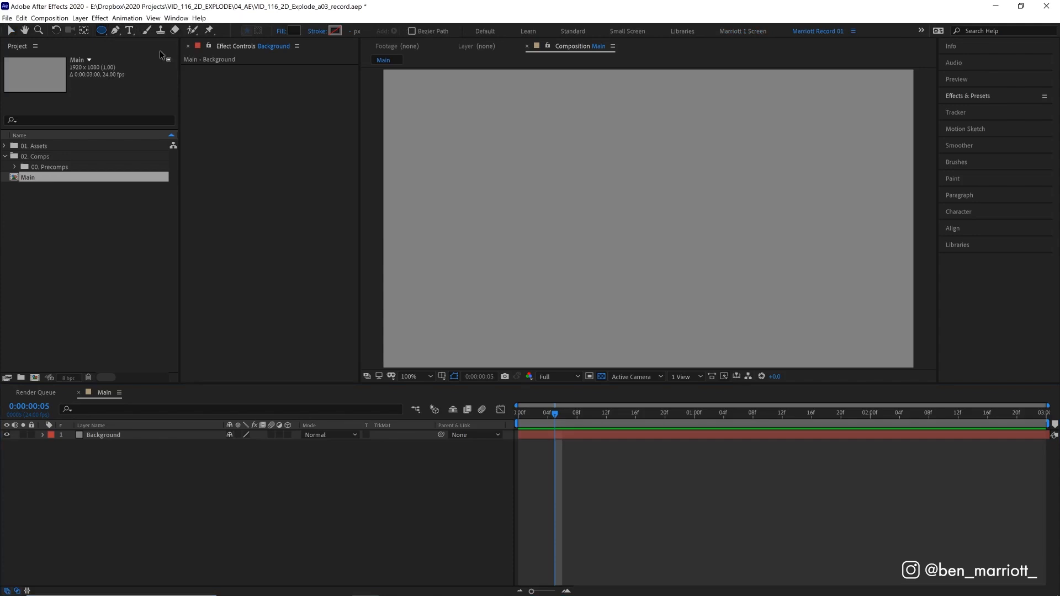
drag(612, 182, 669, 244)
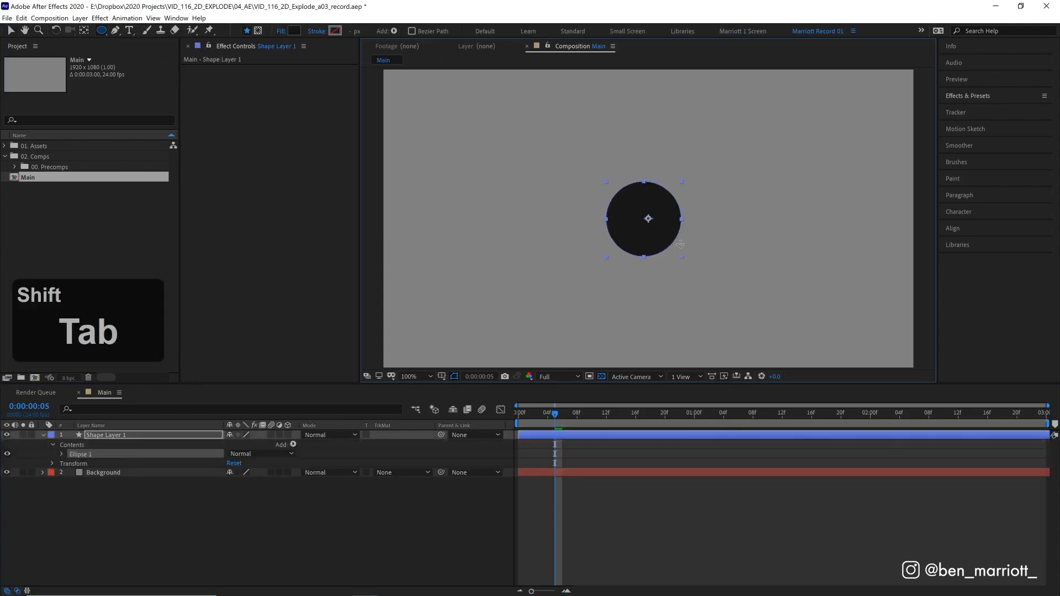
click(262, 473)
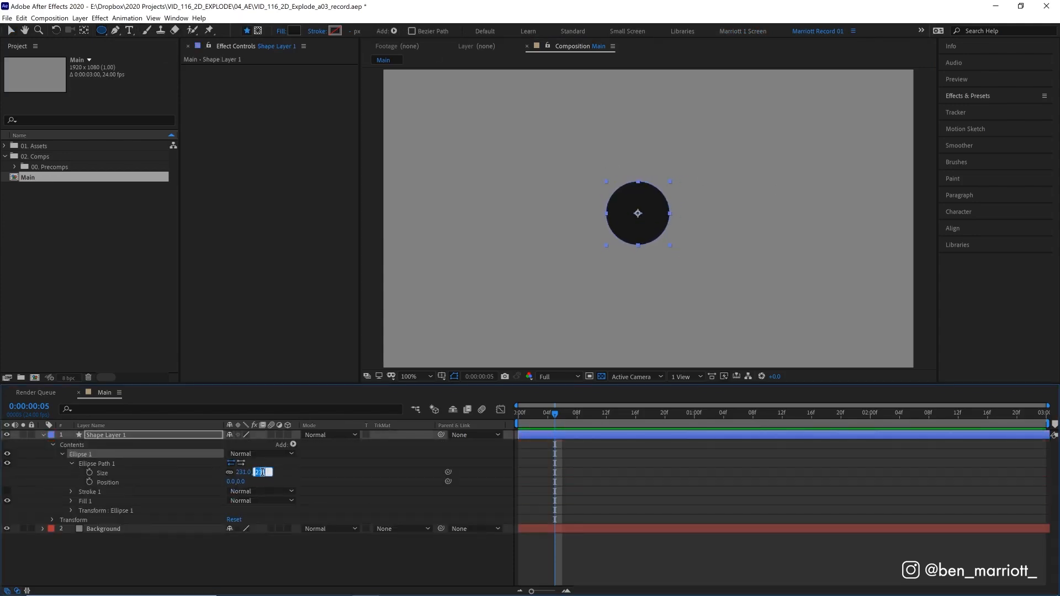
text(300)
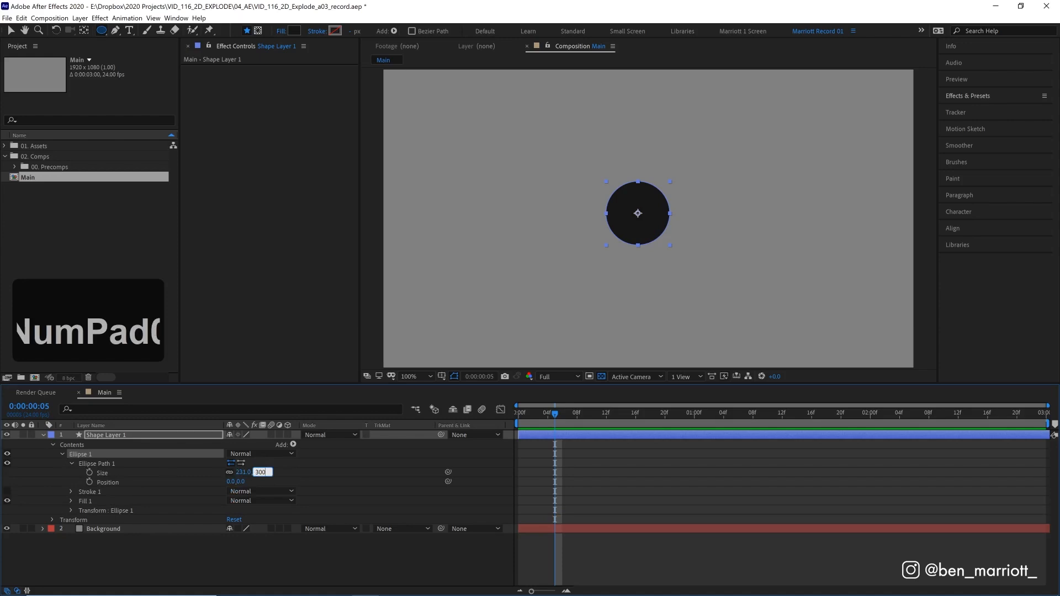
key(KP_Enter)
Centre the circle horizontally and vertically in the composition and give it a white fill
click(952, 228)
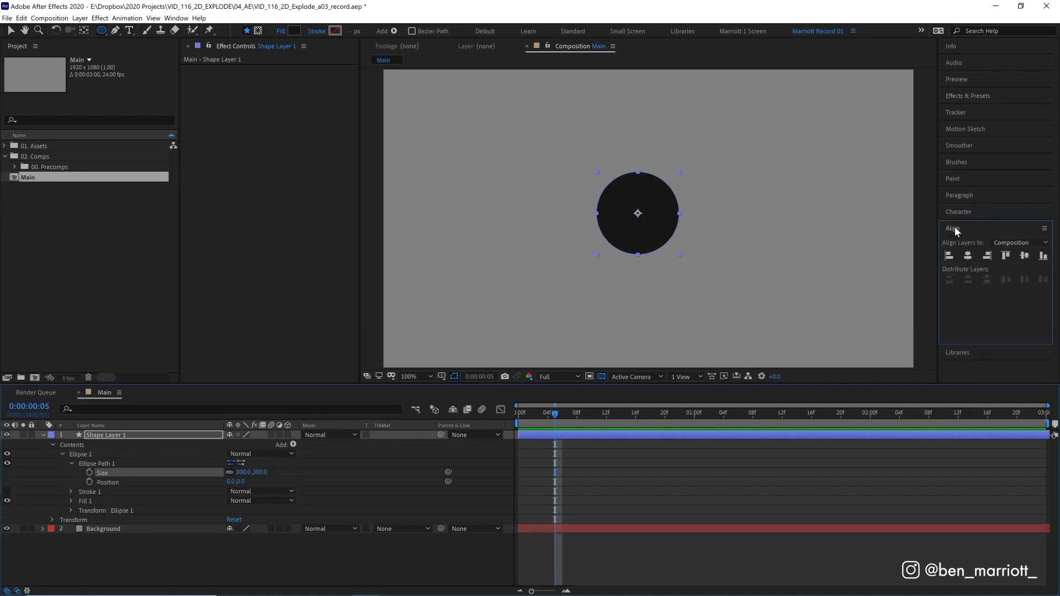
click(968, 256)
click(1025, 256)
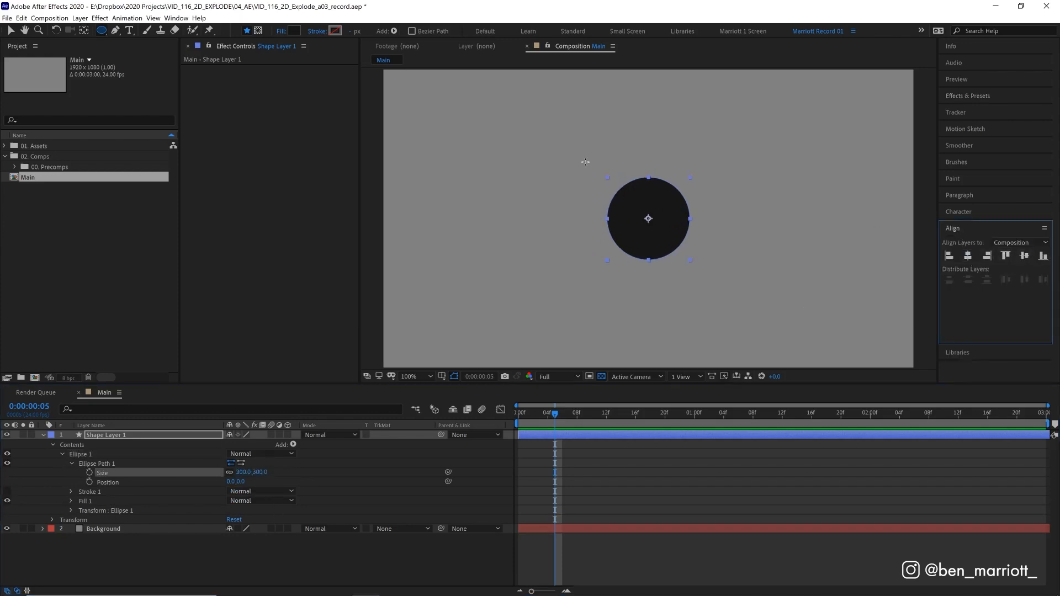
click(291, 31)
drag(500, 339, 482, 273)
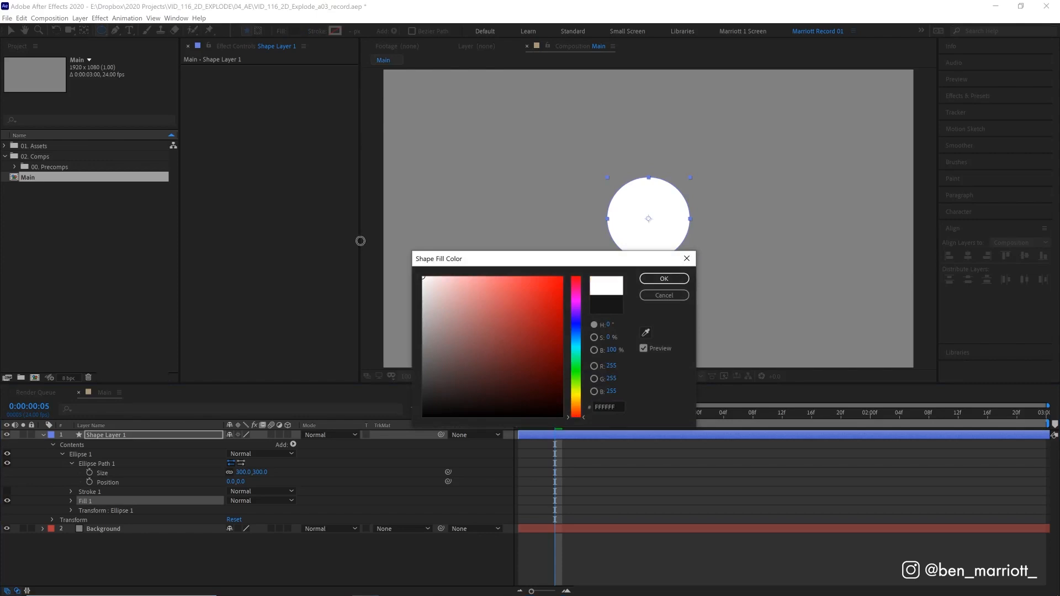
key(Return)
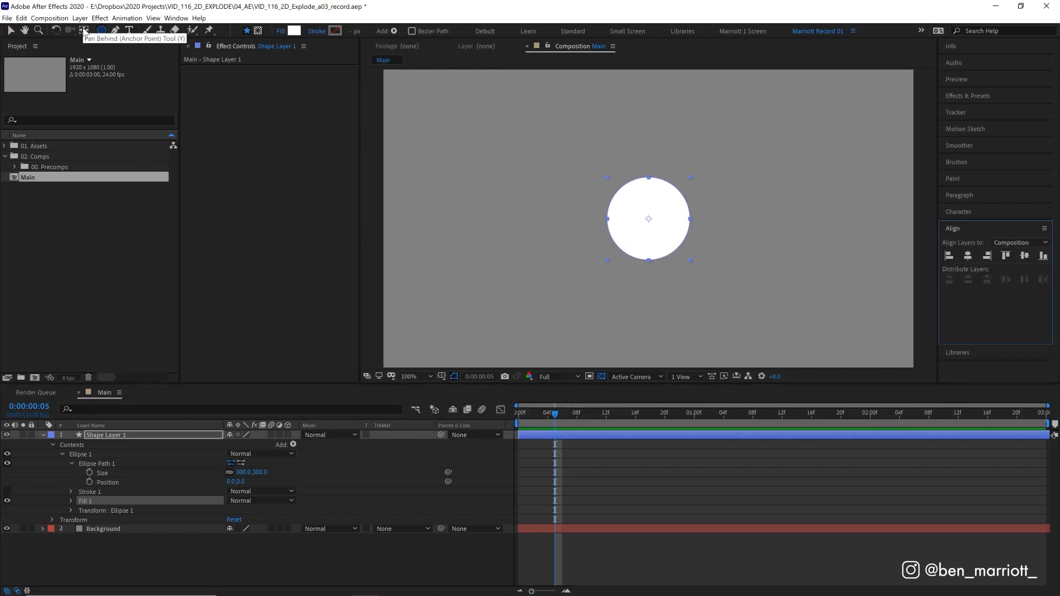
Move the circle's anchor point to its bottom-right corner with the Pan Behind tool
click(83, 31)
drag(649, 218, 690, 261)
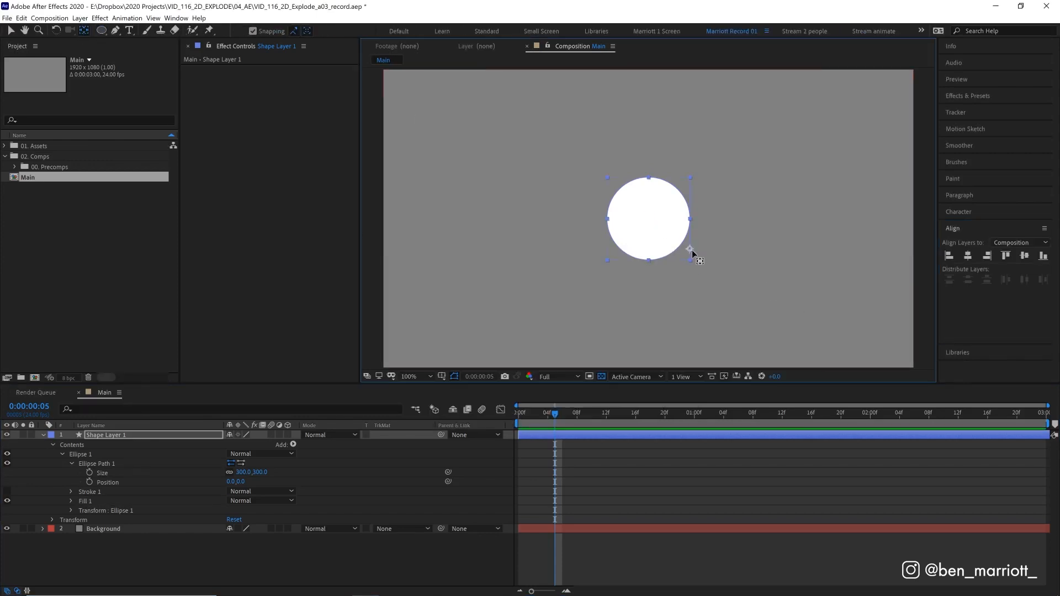
Keyframe the circle's Scale from 0% at the first frame to 100% at frame 22
drag(555, 413, 519, 413)
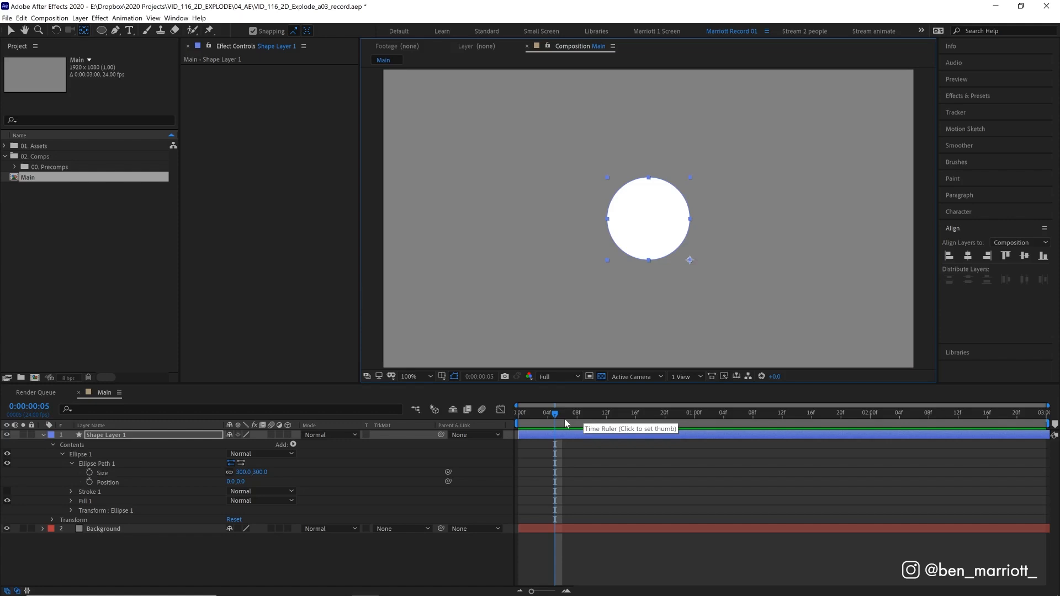
key(s)
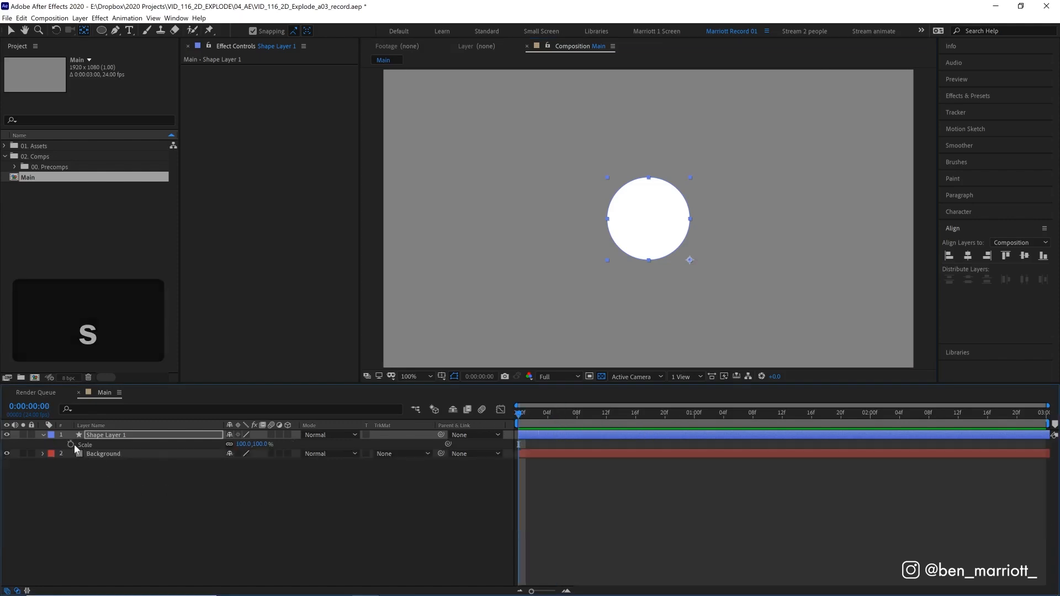
click(71, 444)
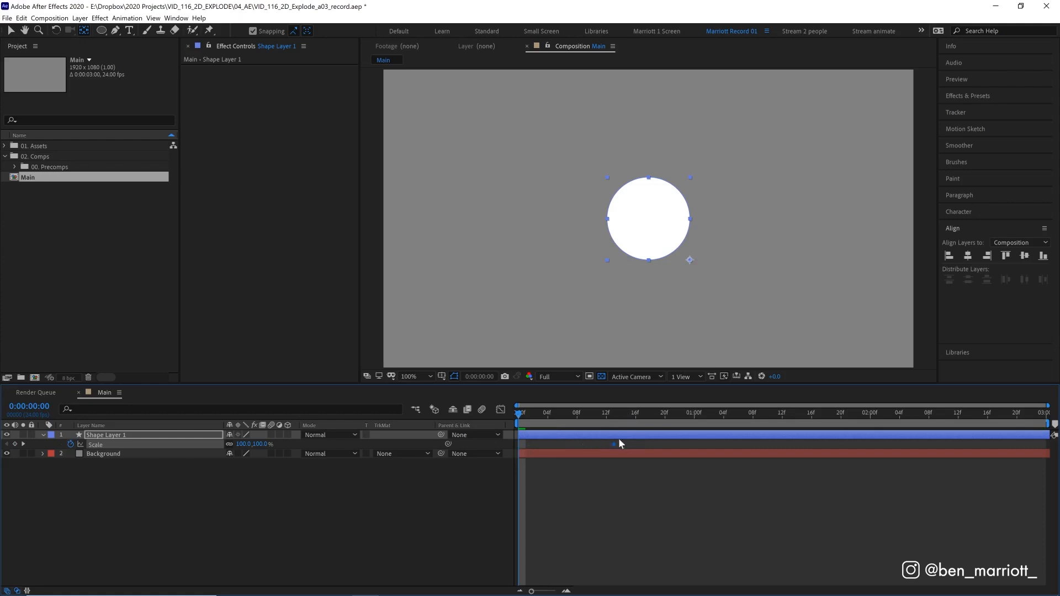
drag(667, 444, 679, 445)
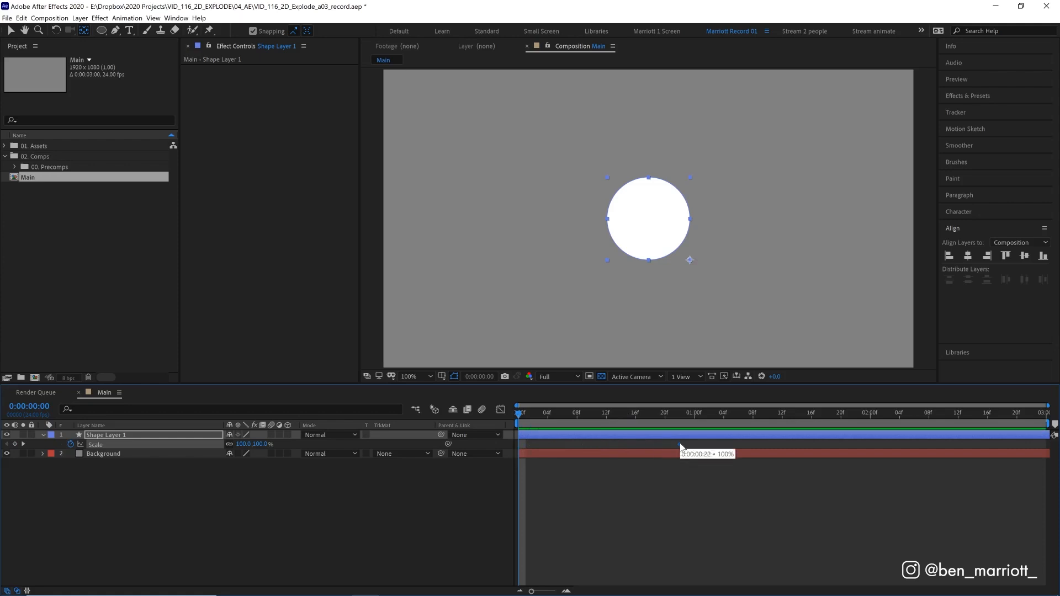
click(682, 413)
key(Home)
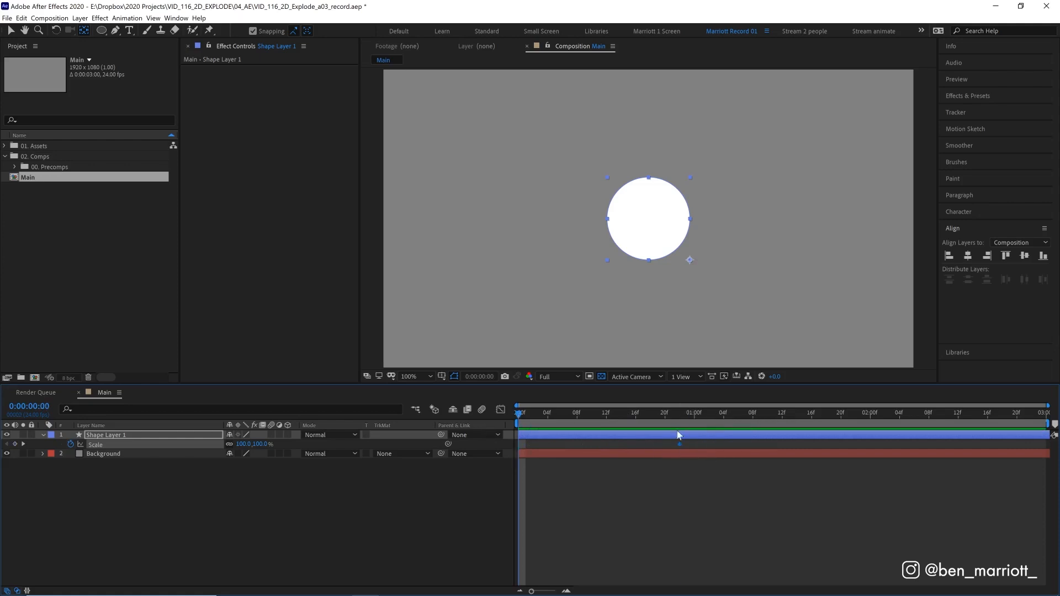
click(259, 444)
text(0)
key(Return)
Preview the circle's growth animation from the start, twice
key(space)
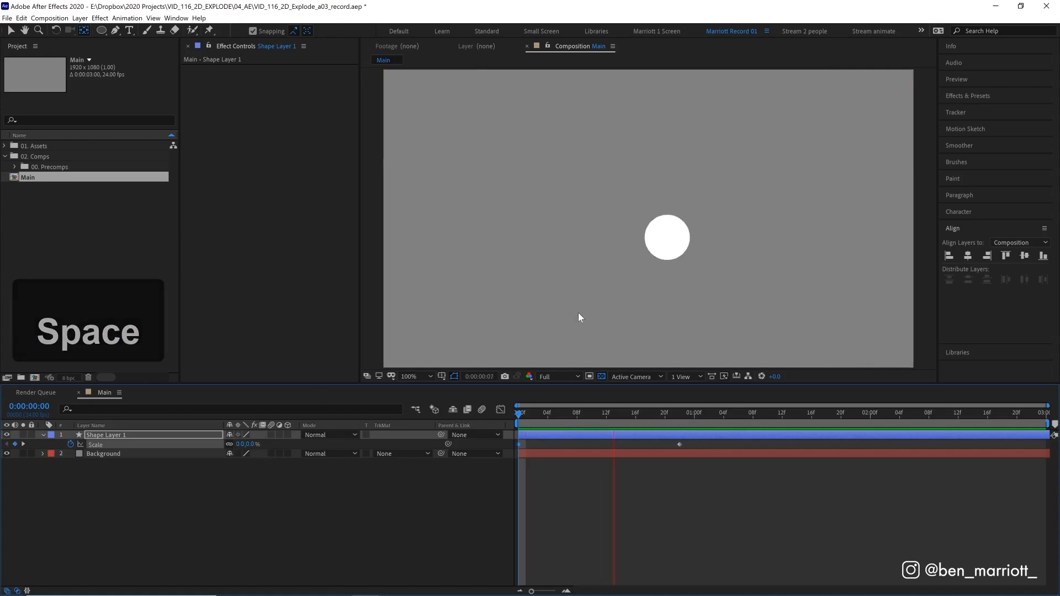
click(577, 412)
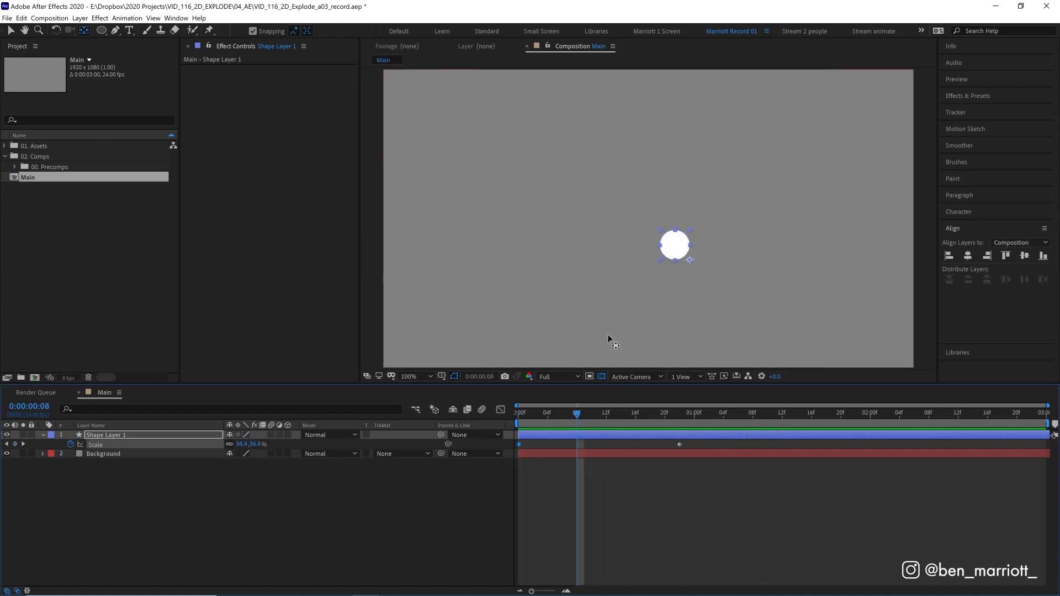
click(519, 413)
key(space)
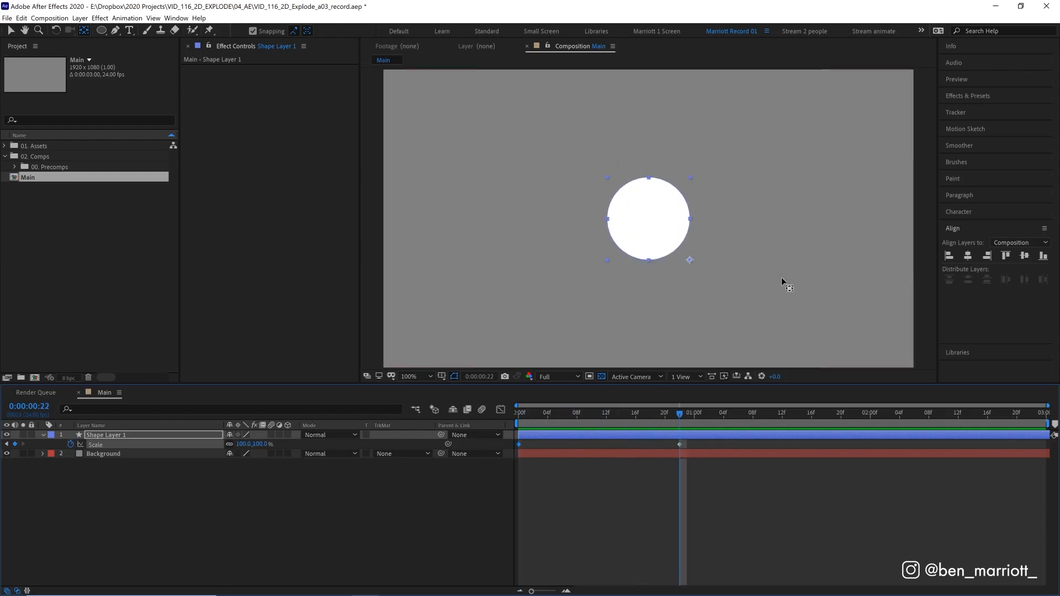
Show the Scale keyframes in the Graph Editor's value graph and apply Easy Ease to both
drag(707, 445, 494, 452)
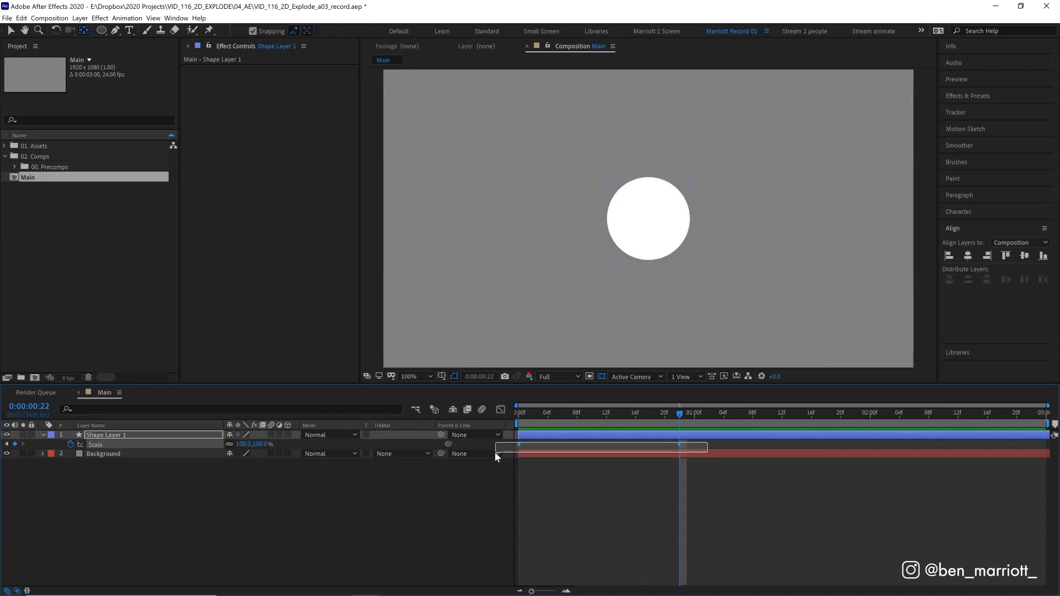
key(shift+F3)
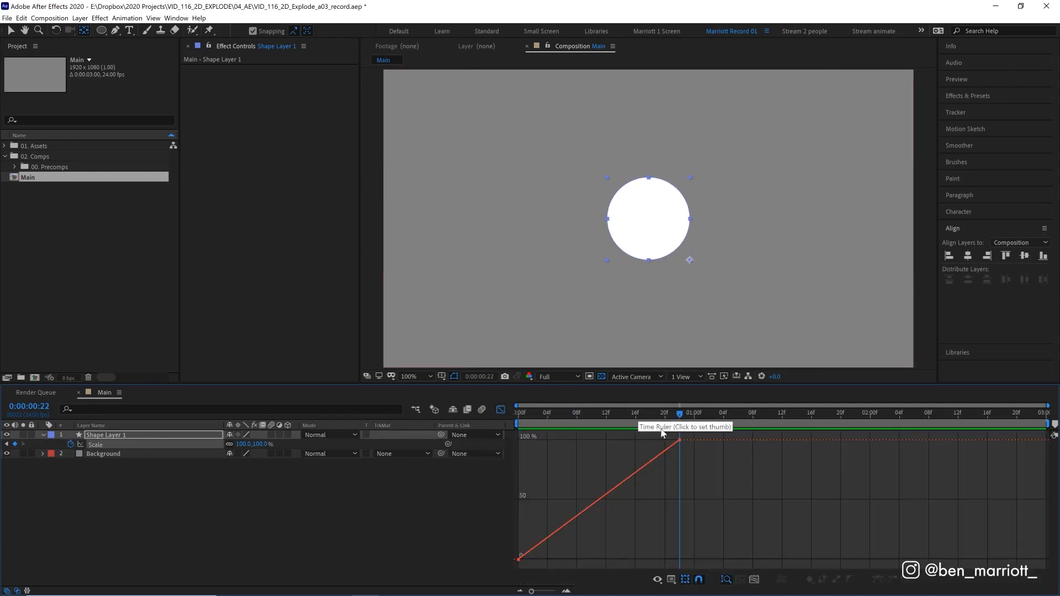
click(670, 579)
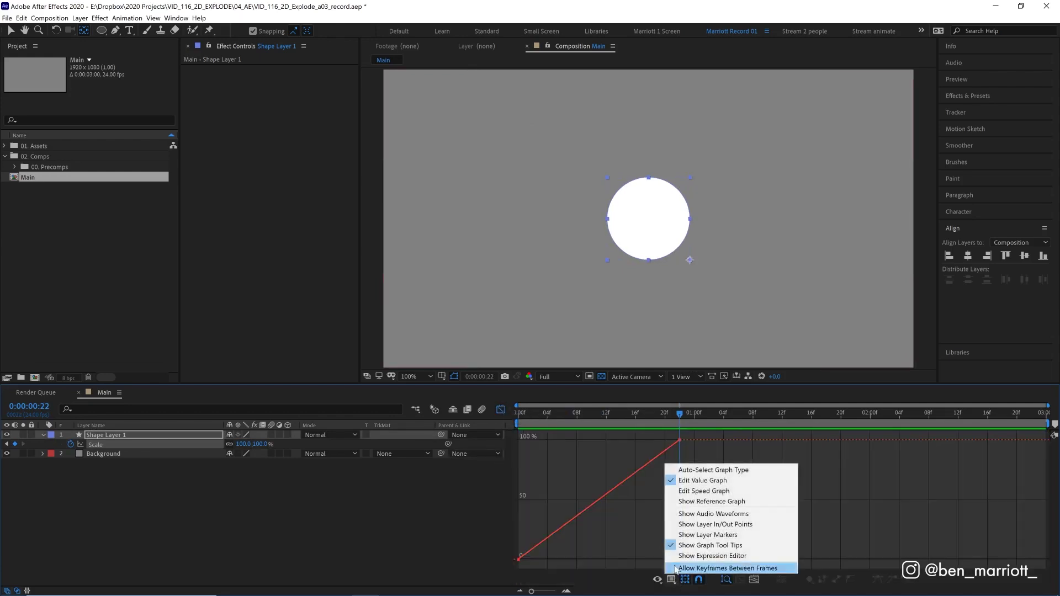
click(692, 479)
drag(696, 437, 516, 569)
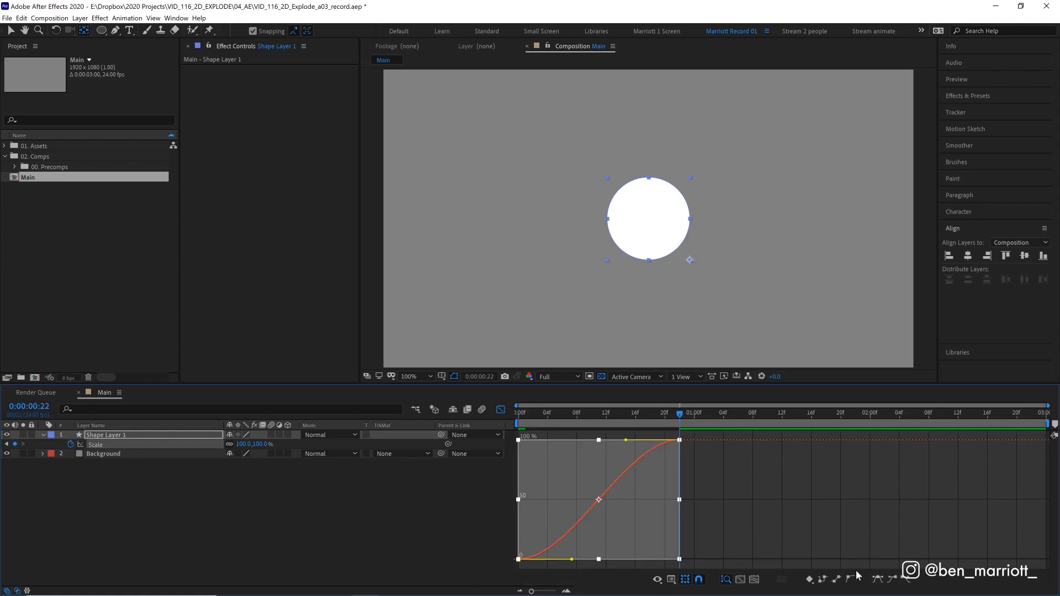
key(F9)
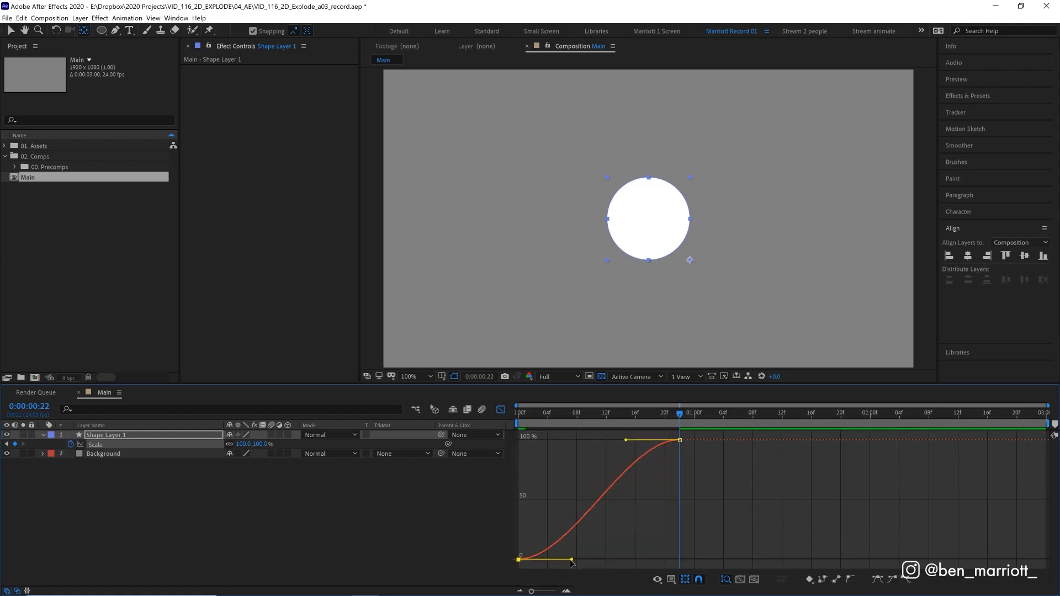
Shape the bezier handles into a steep ease-out curve and preview the eased growth
drag(571, 561, 530, 447)
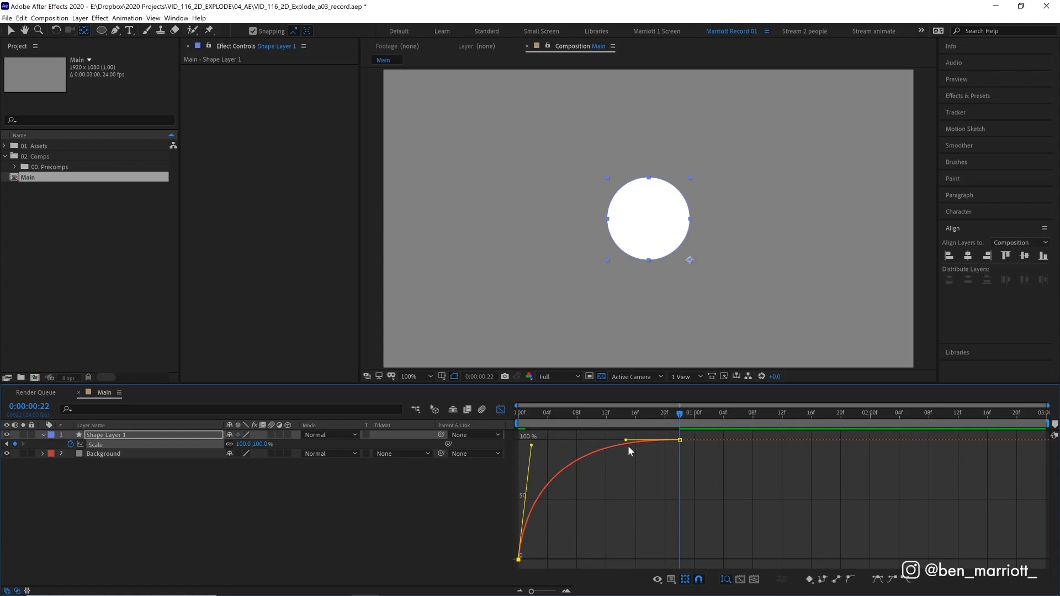
drag(628, 441, 538, 438)
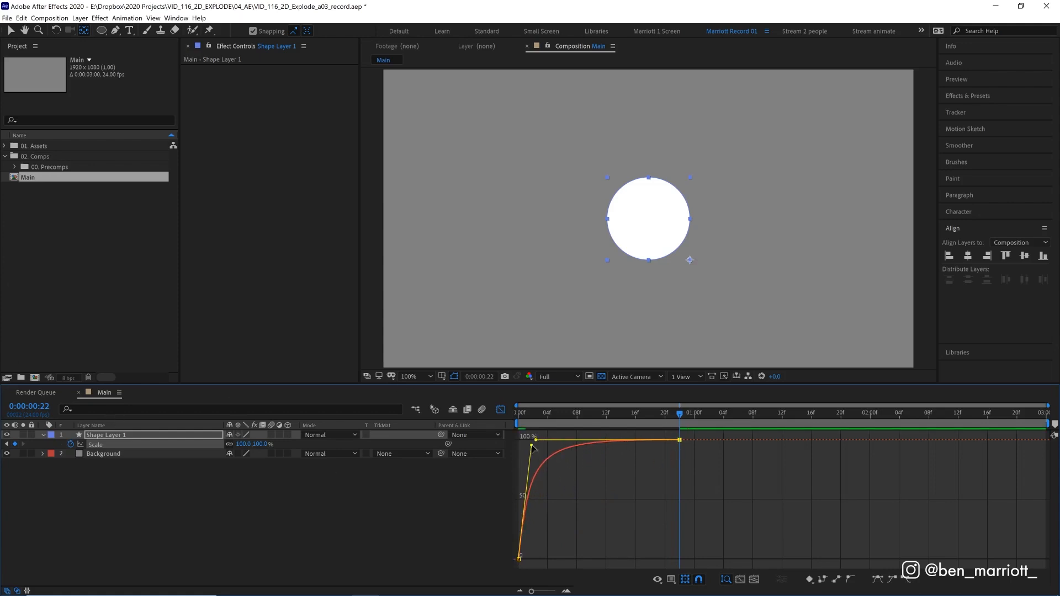
key(space)
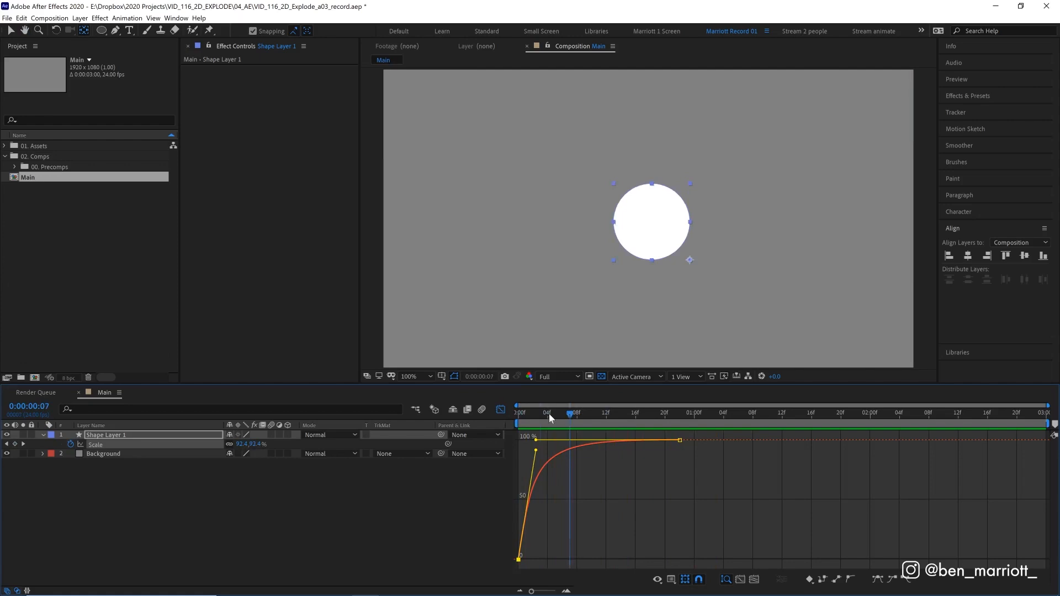
click(673, 412)
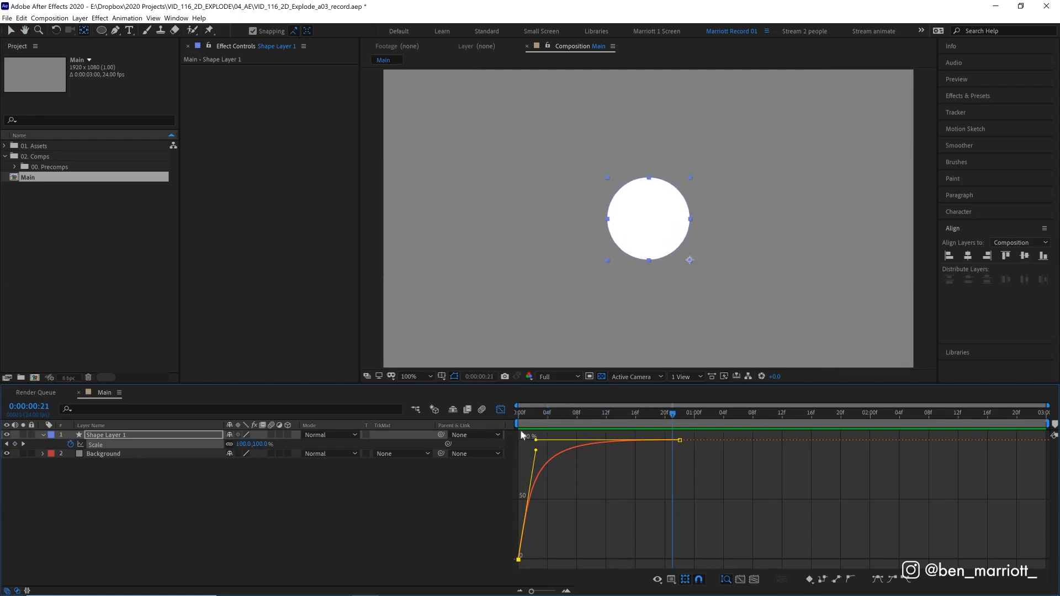
drag(531, 413, 605, 414)
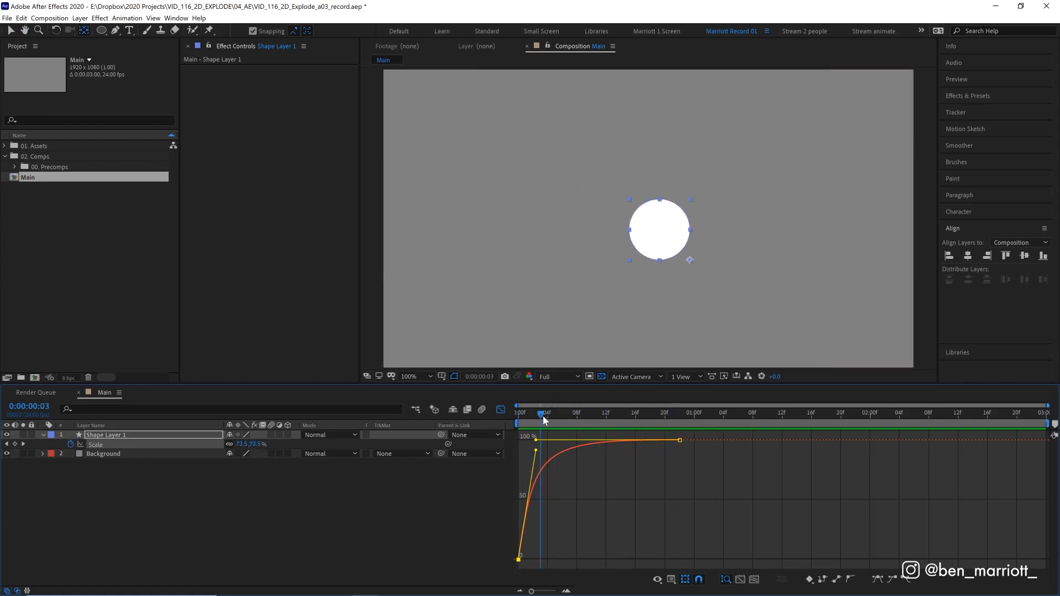
key(space)
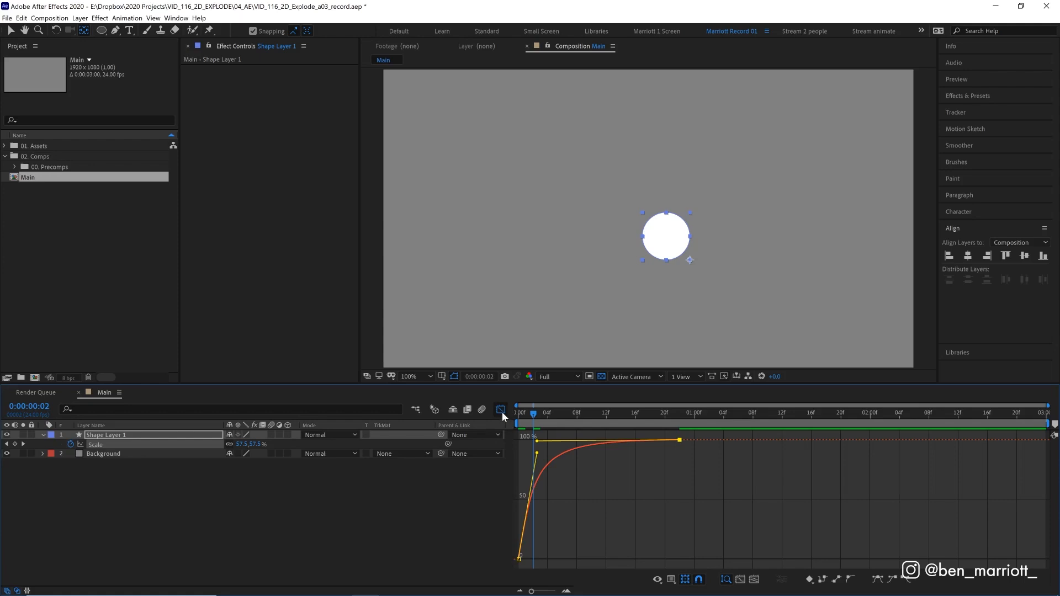
Rename Shape Layer 1 to Circle 1 and duplicate it as Circle 2
click(500, 409)
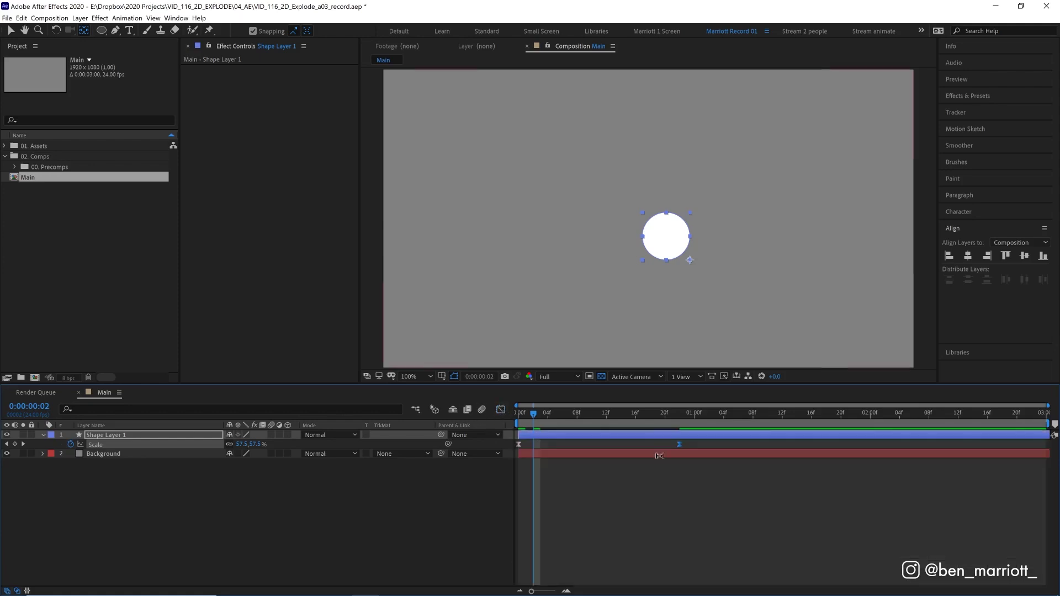
click(566, 434)
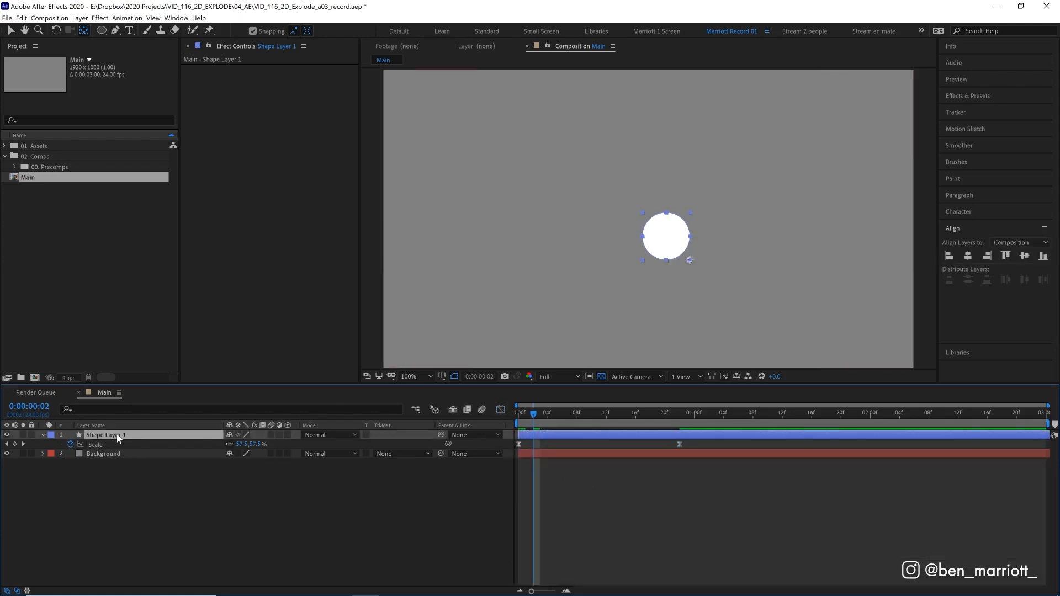
key(Return)
text(Circle 1)
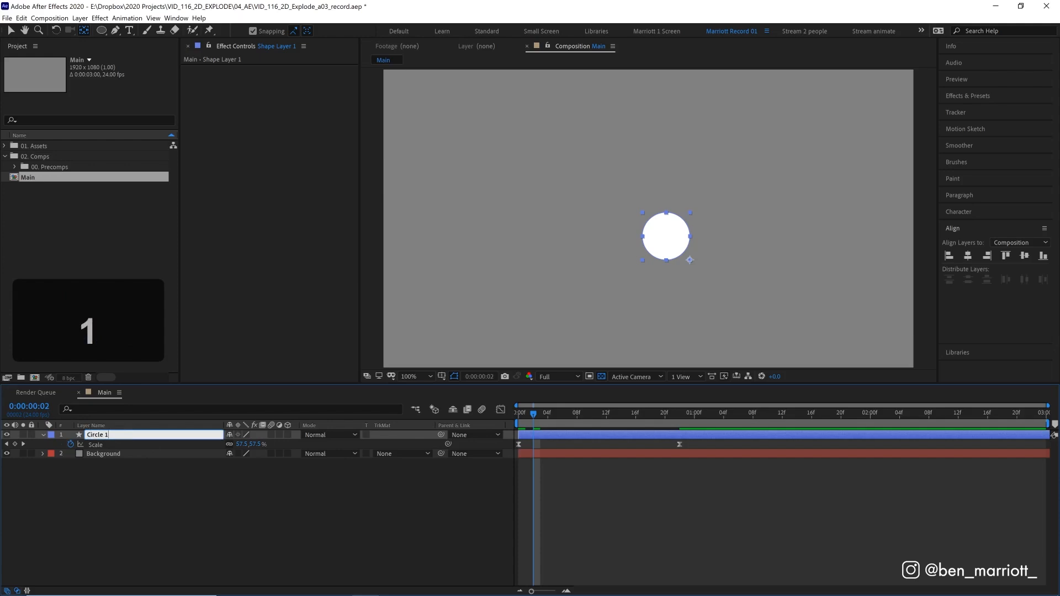
key(Return)
key(ctrl+d)
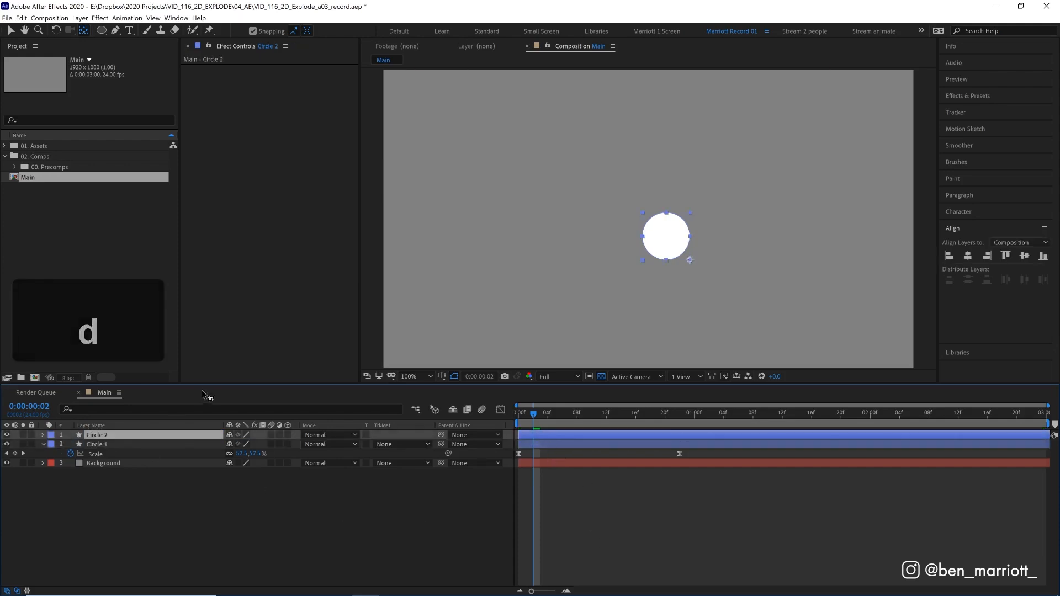
Change Circle 2's fill colour to black
click(13, 30)
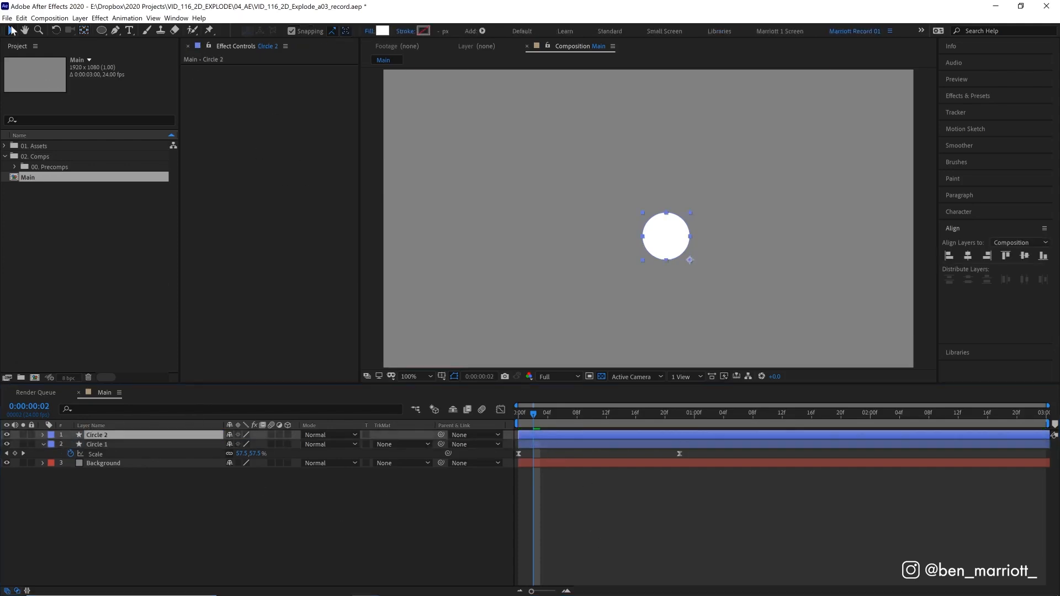
click(381, 31)
click(505, 364)
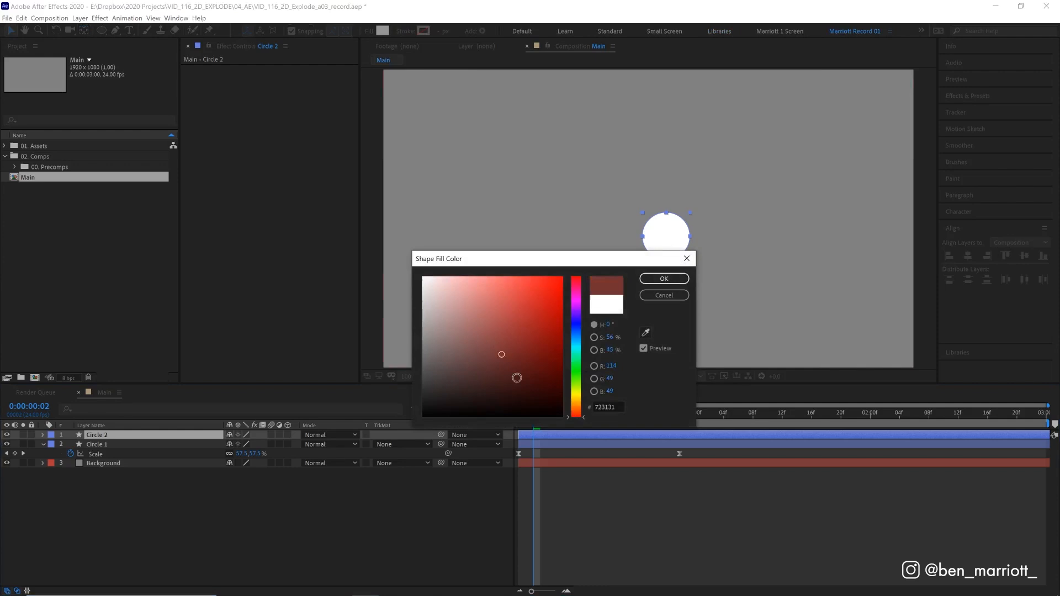
click(662, 282)
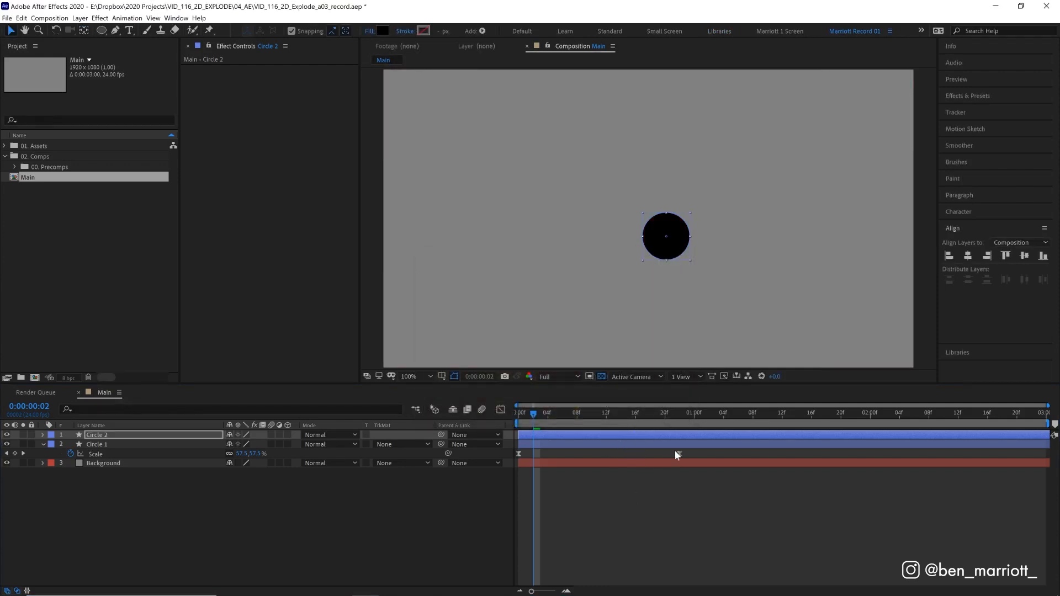
Move Circle 2's end Scale keyframe later to about 1:04 and preview the result
key(u)
drag(679, 444, 681, 448)
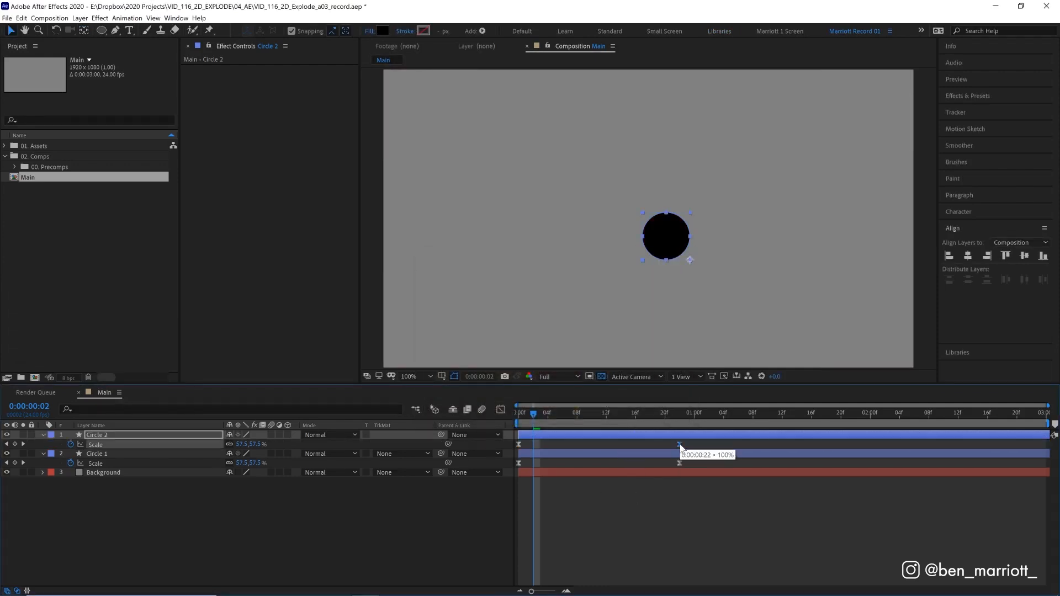
click(679, 445)
click(723, 413)
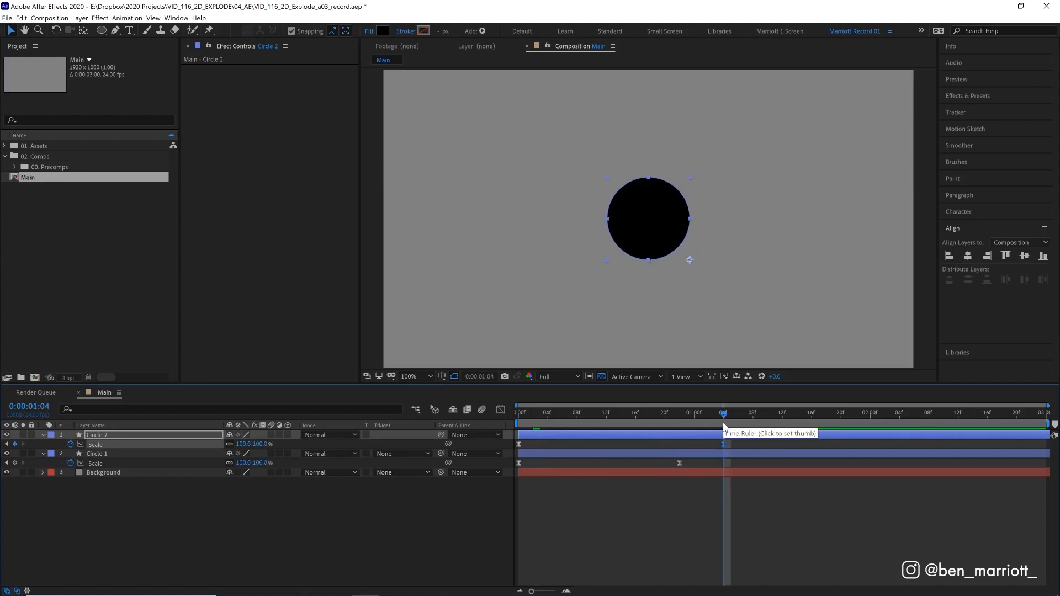
key(space)
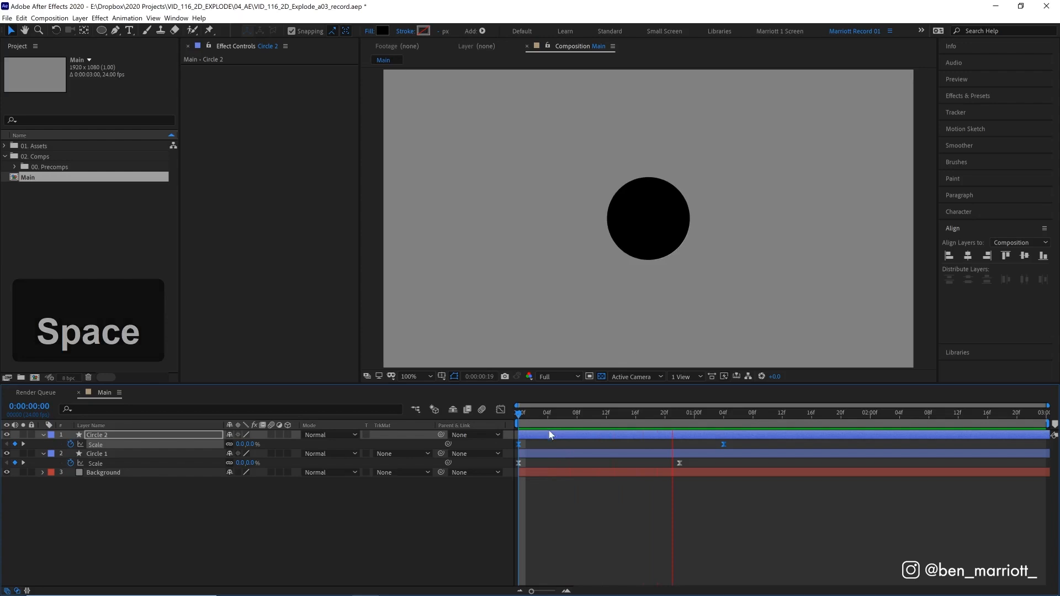
key(space)
key(Home)
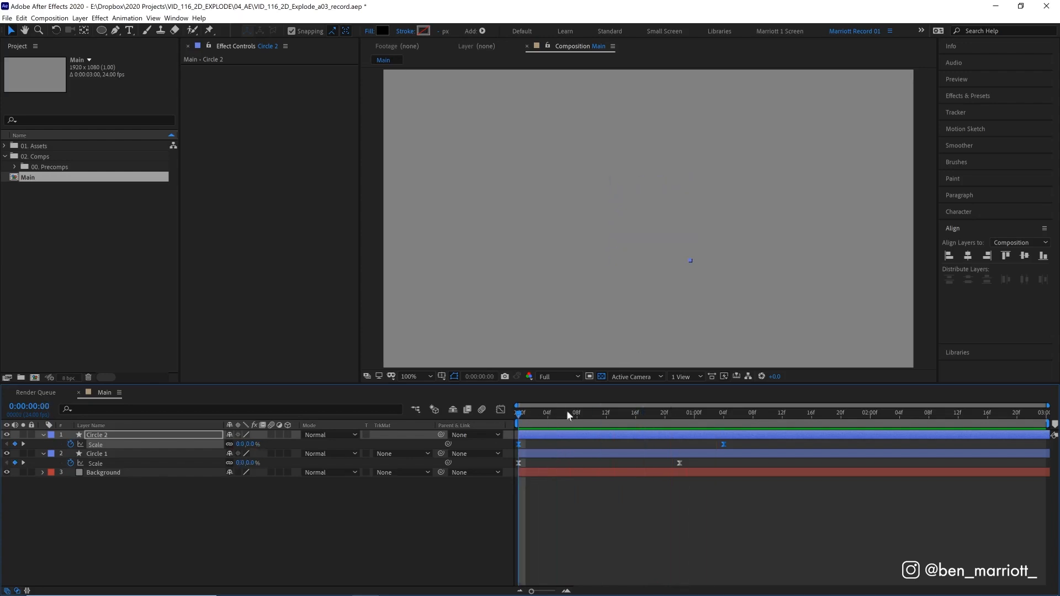
Steepen the start of Circle 2's scale curve in the Graph Editor, scrubbing to check the burst
click(591, 413)
click(500, 409)
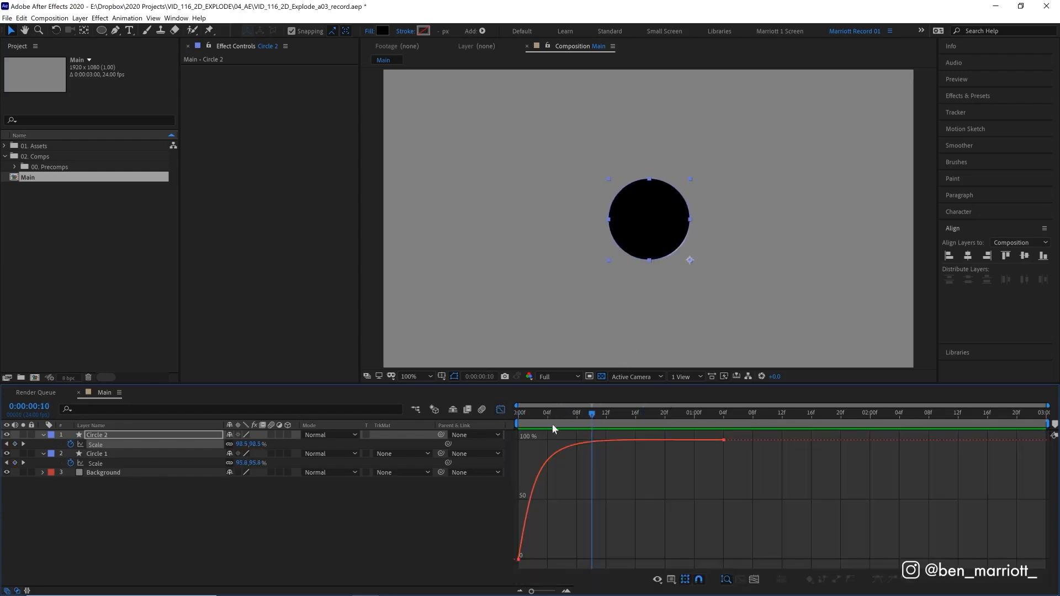
click(517, 556)
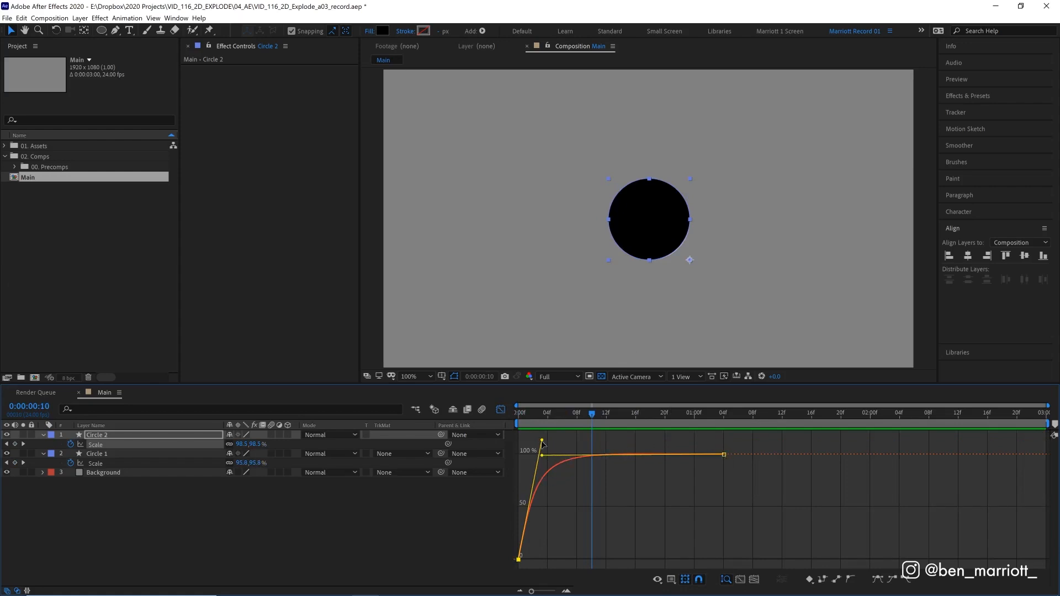
drag(542, 443, 538, 464)
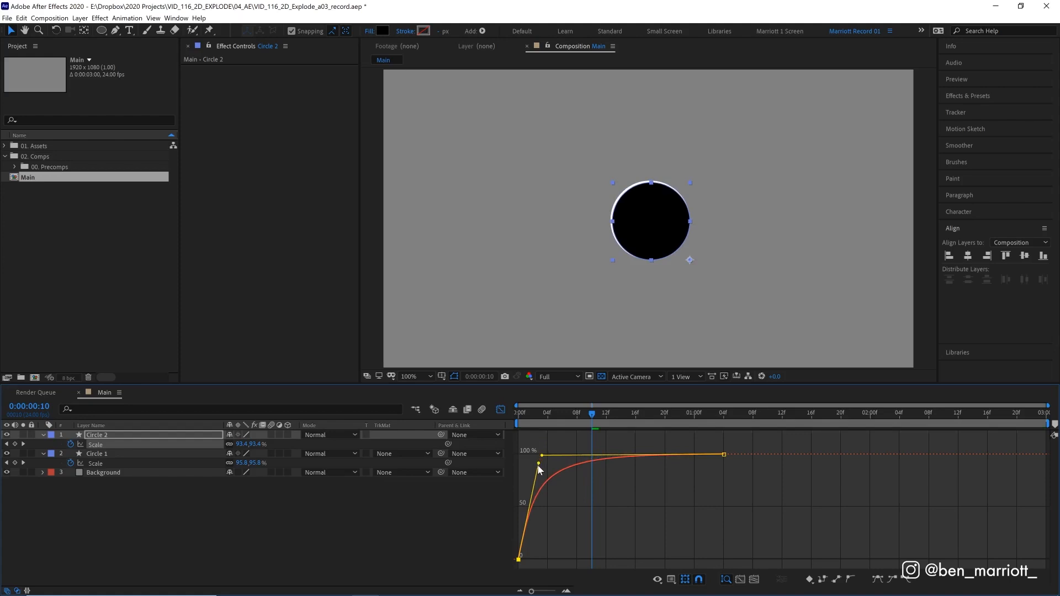
click(526, 414)
drag(526, 414, 542, 414)
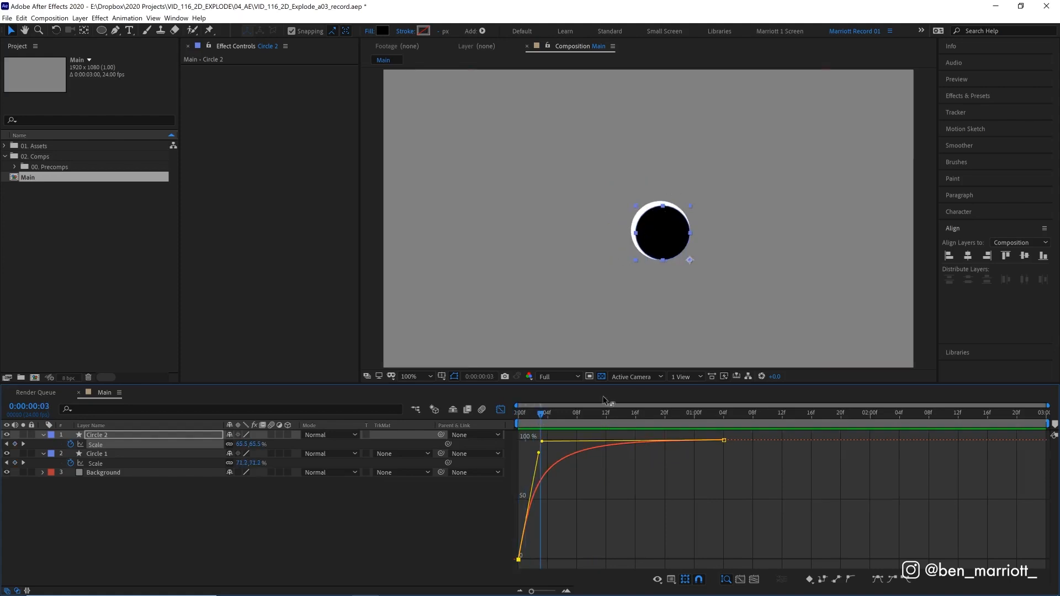
mouse_move(542, 414)
mouse_down()
mouse_move(650, 413)
mouse_move(532, 413)
mouse_up()
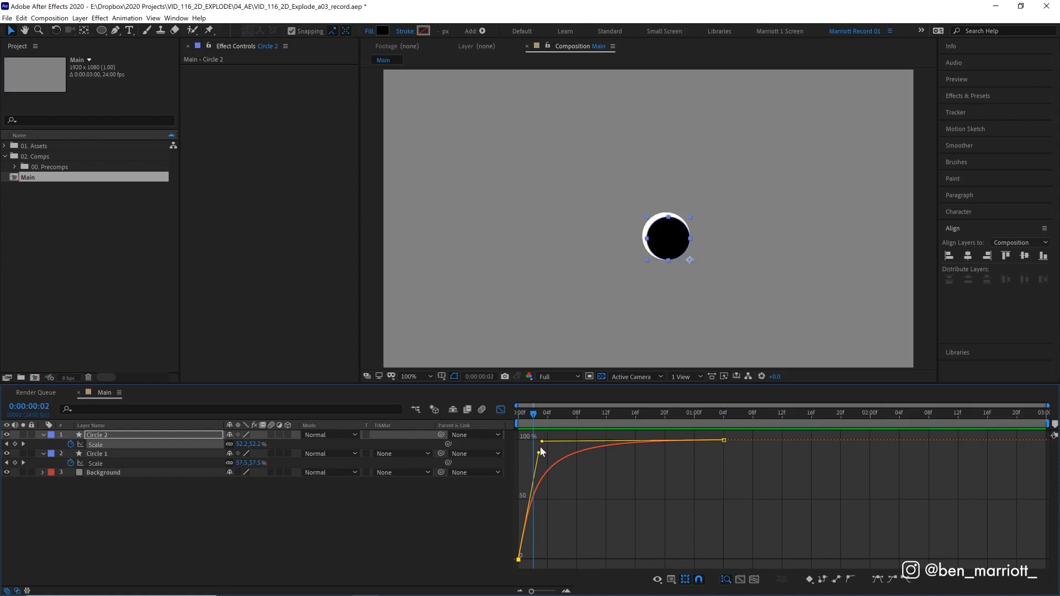
drag(538, 454, 542, 457)
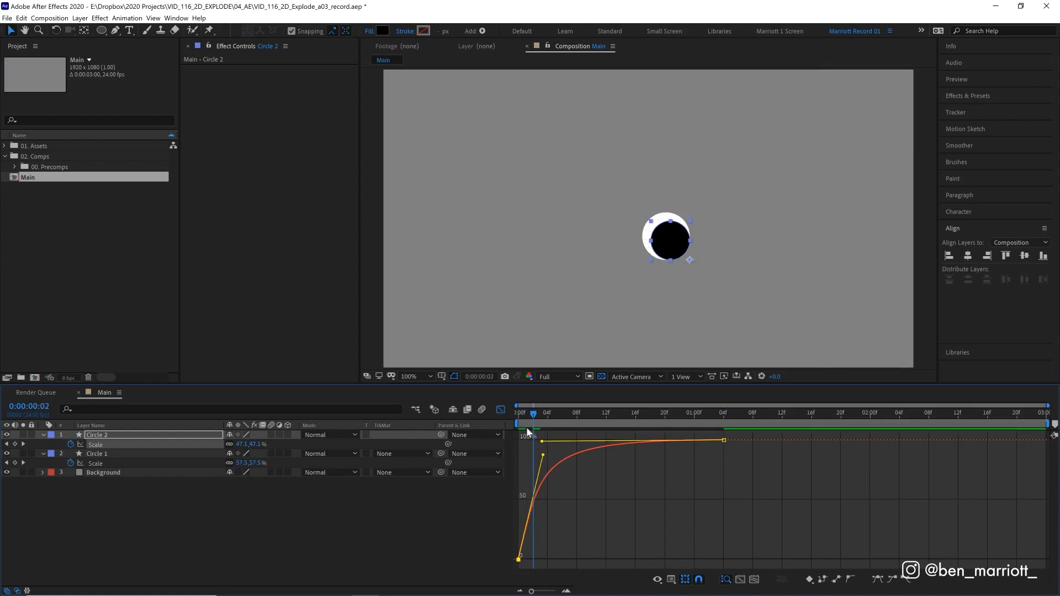
drag(532, 413, 583, 412)
key(space)
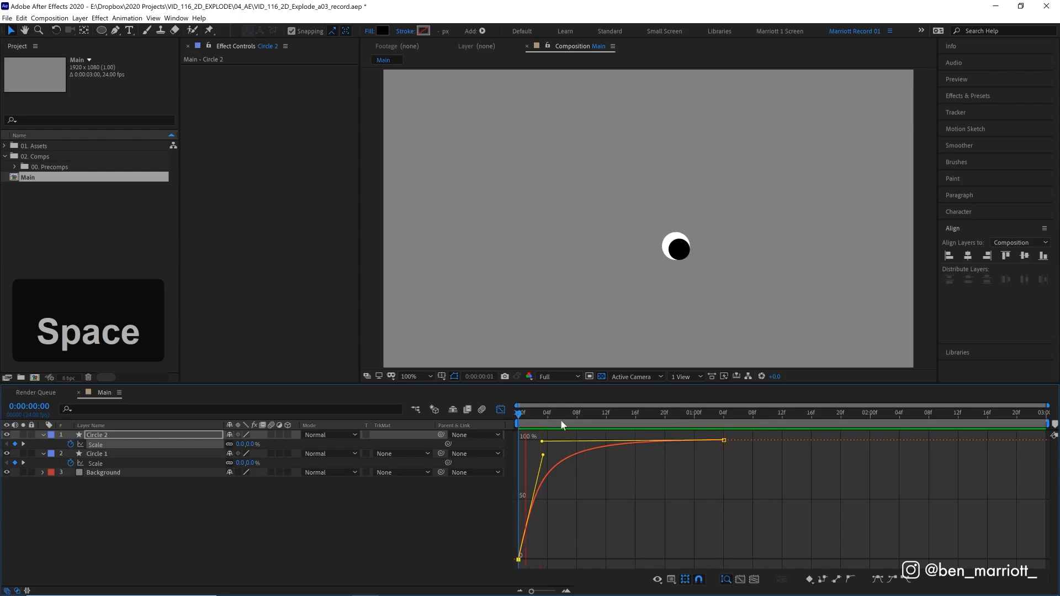
At 1:04 adjust Circle 2's final Scale value and play back the black circle covering the white one
drag(680, 412, 724, 413)
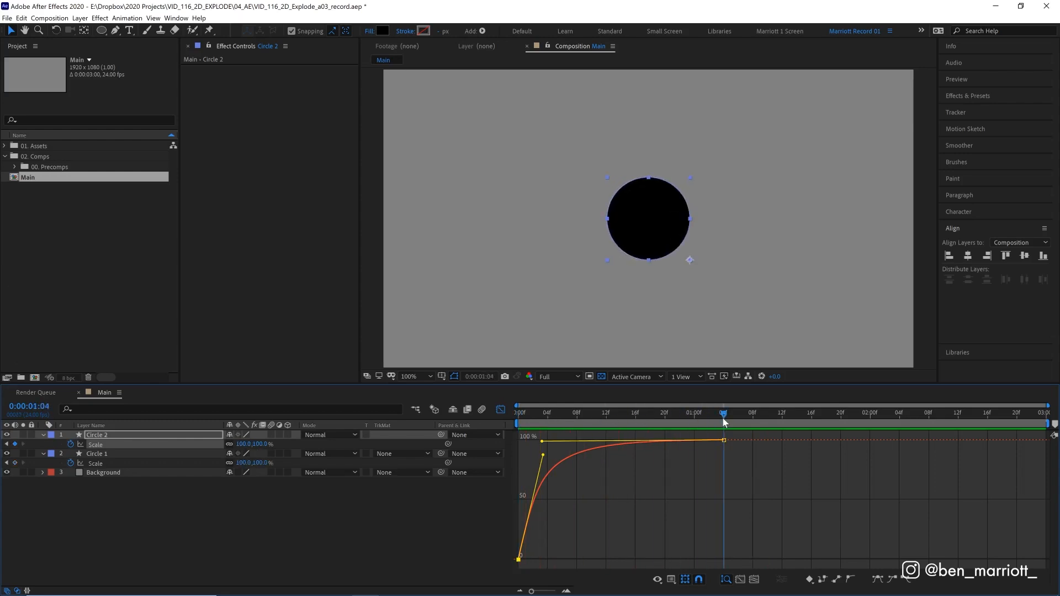
click(584, 416)
drag(584, 413, 725, 412)
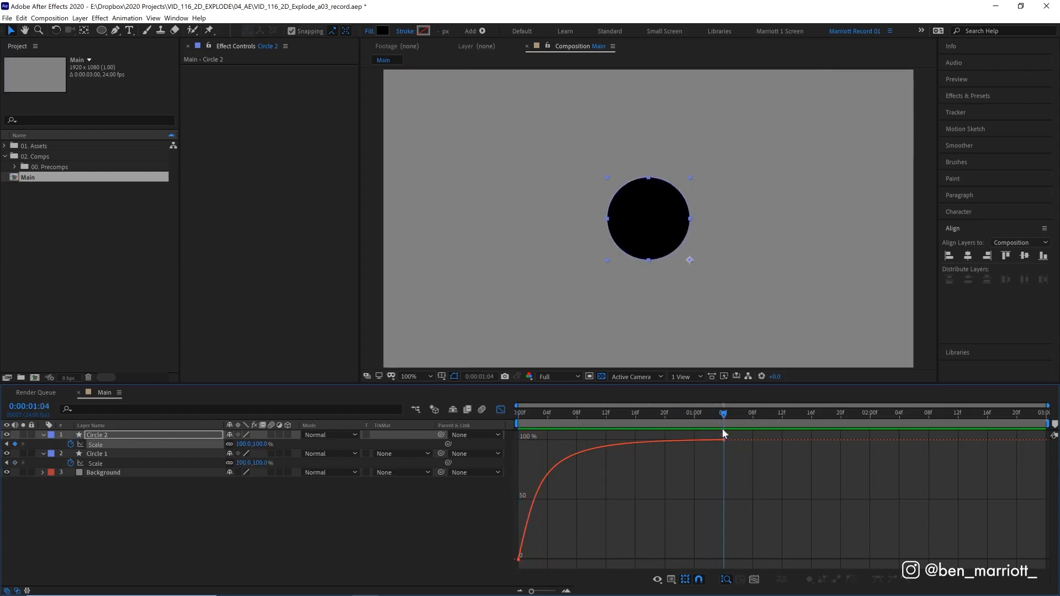
click(725, 442)
scroll(628, 211, up, 1)
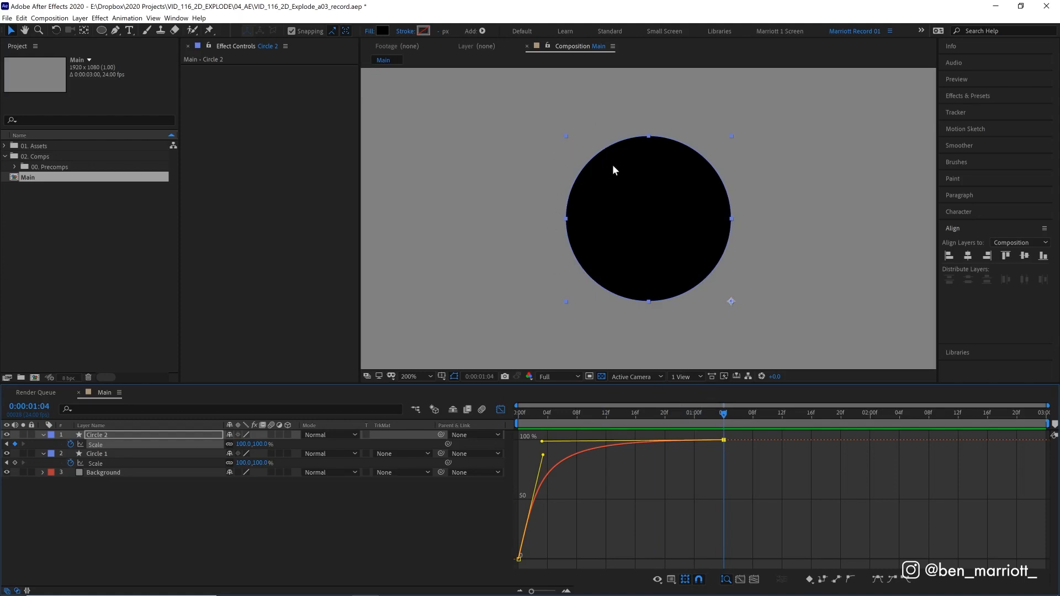
click(258, 444)
text(101)
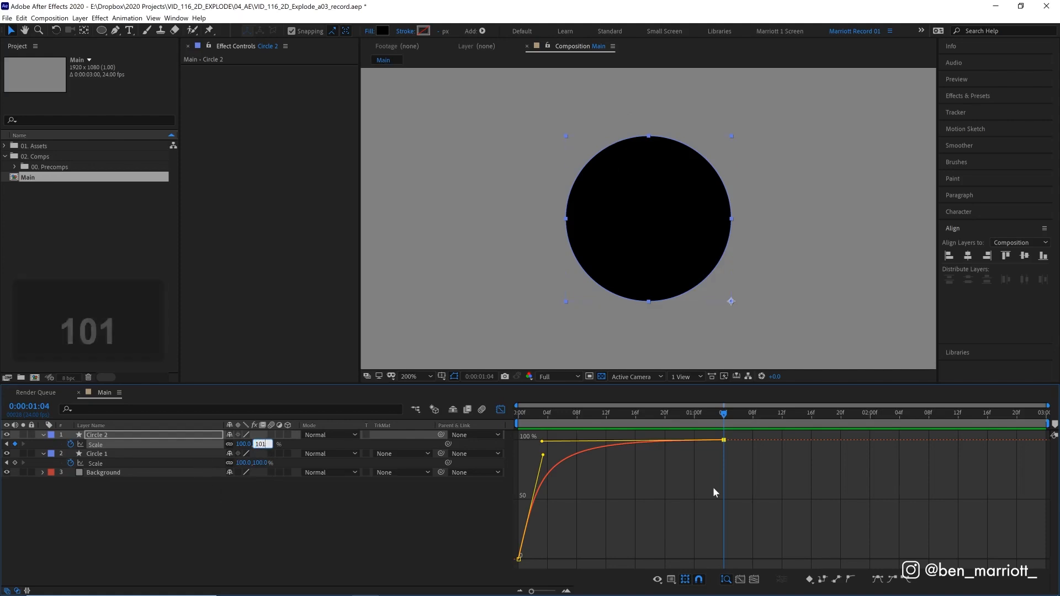
key(Return)
key(space)
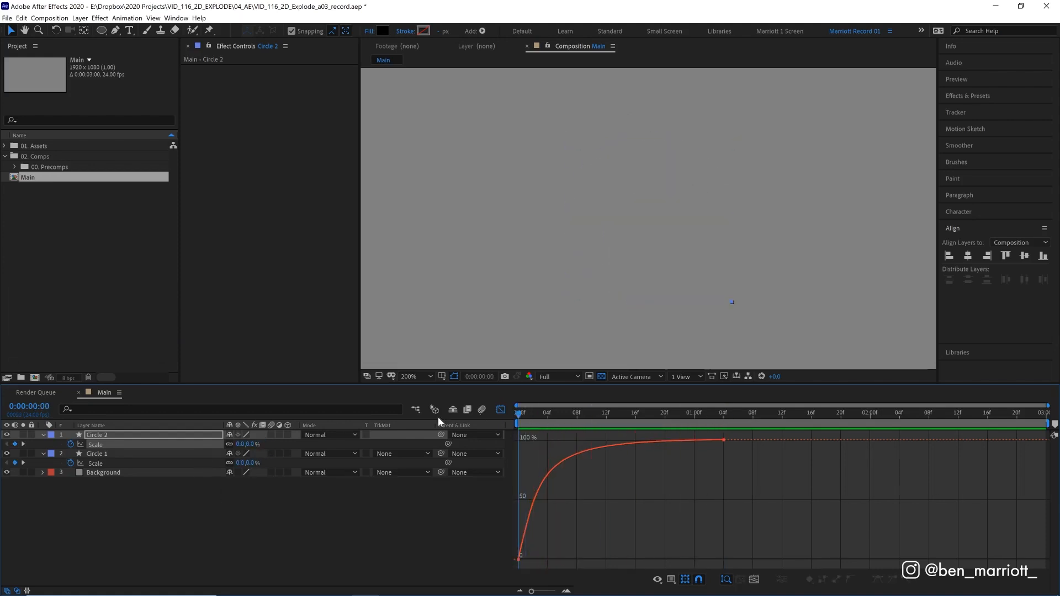
Pre-compose Circle 1 and Circle 2 into a new composition named Cloud 1
key(shift+F3)
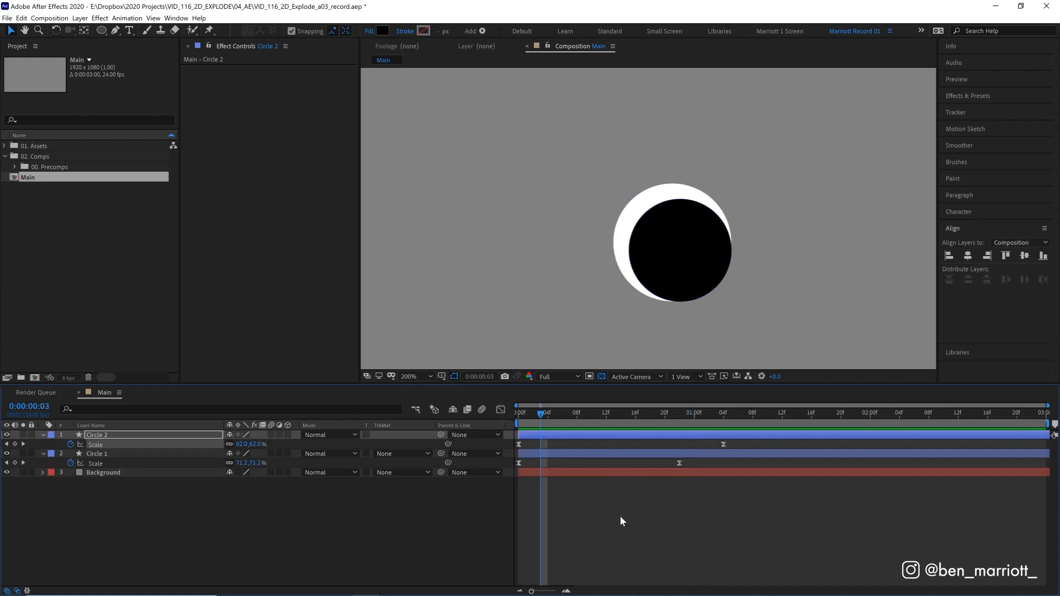
click(115, 456)
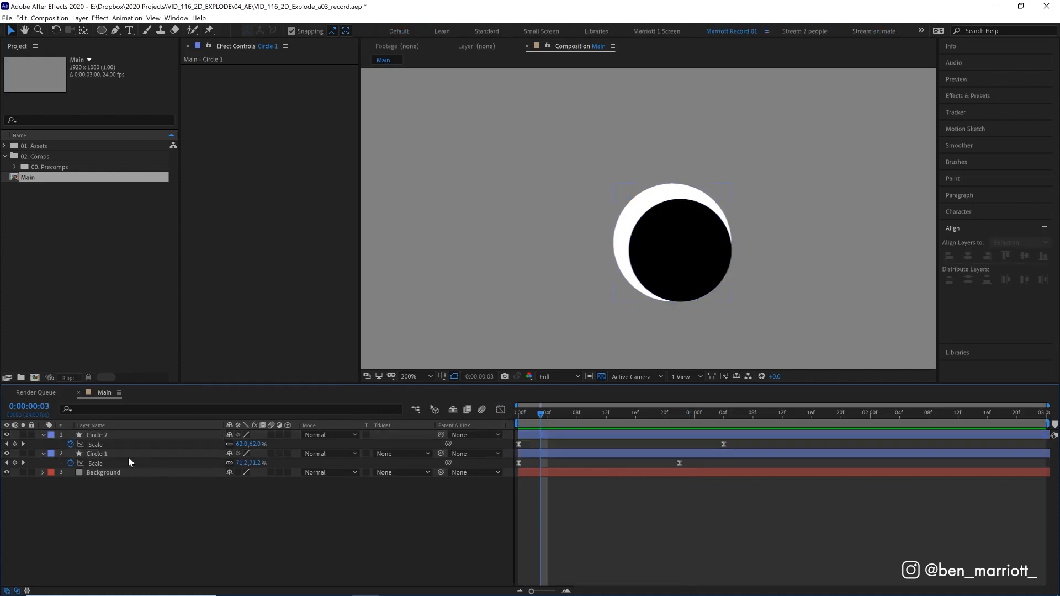
shift+click(113, 437)
key(ctrl+shift+c)
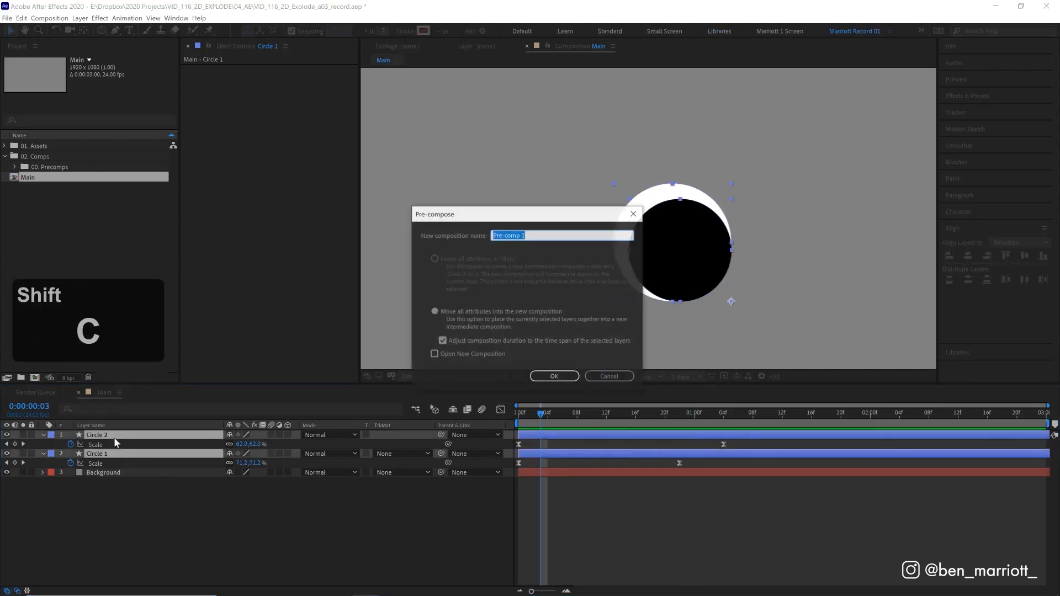
text(Cloud 1)
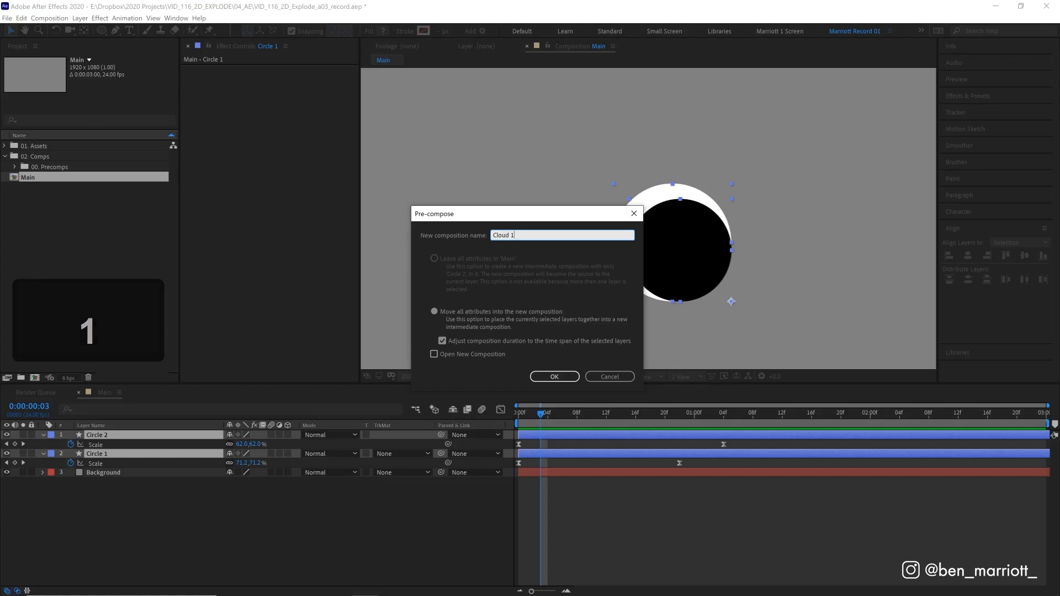
key(Return)
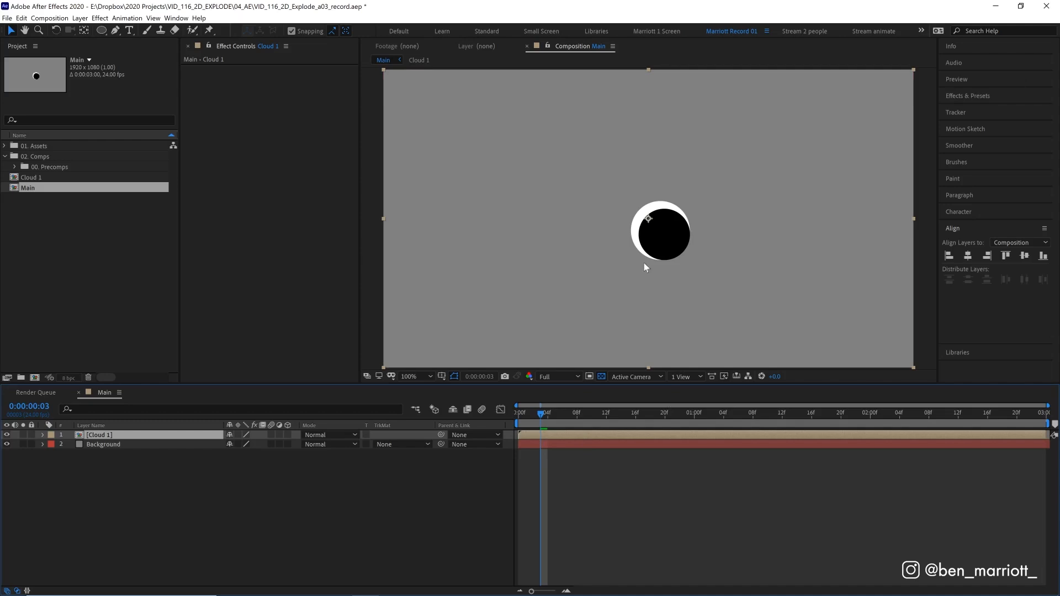
Inside Cloud 1, draw a Region of Interest tightly around the fully grown circle
double_click(536, 433)
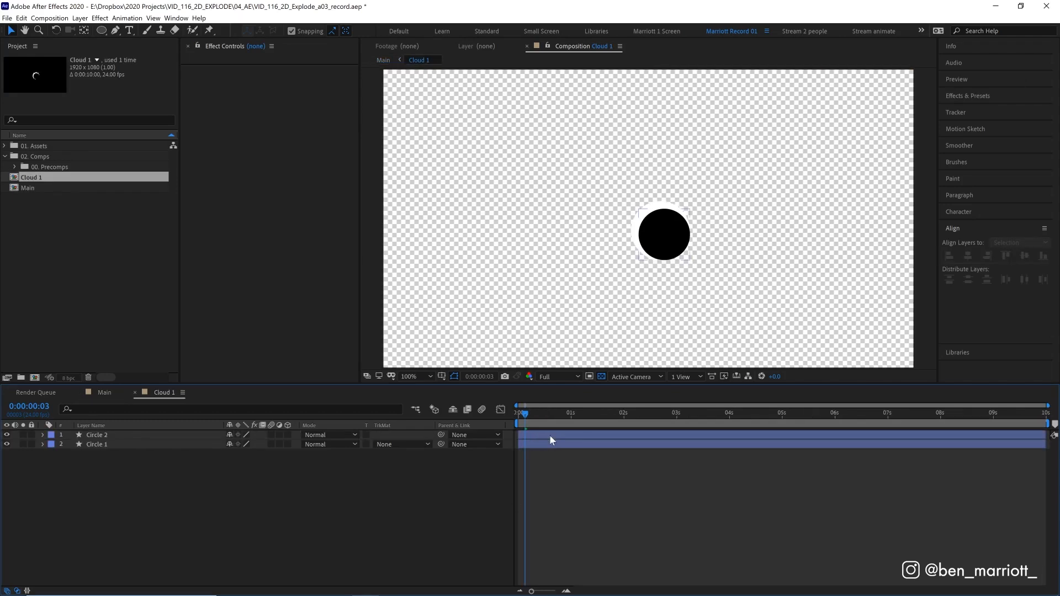
key(period)
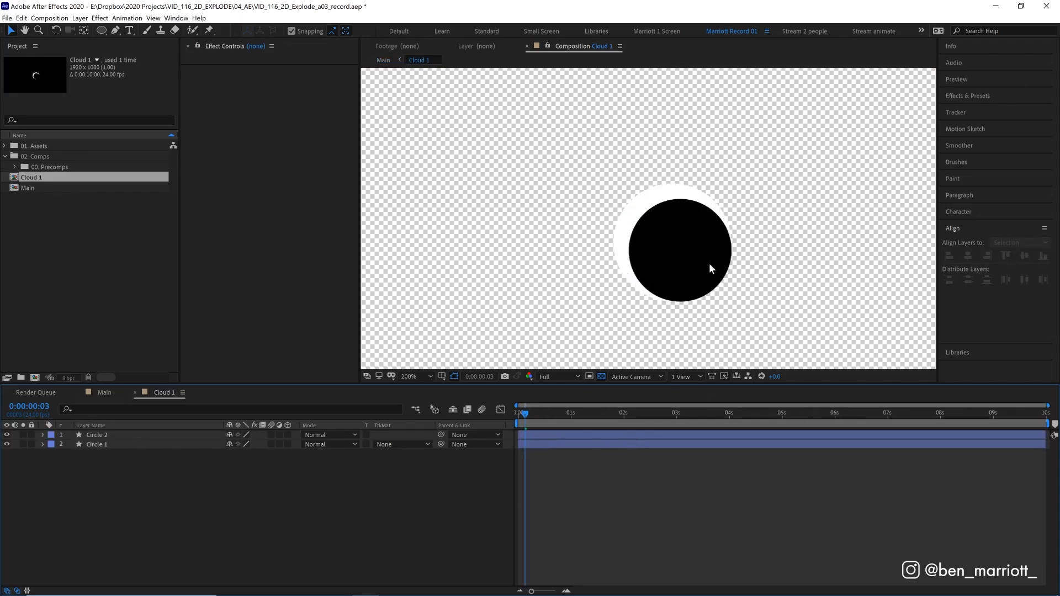
click(590, 377)
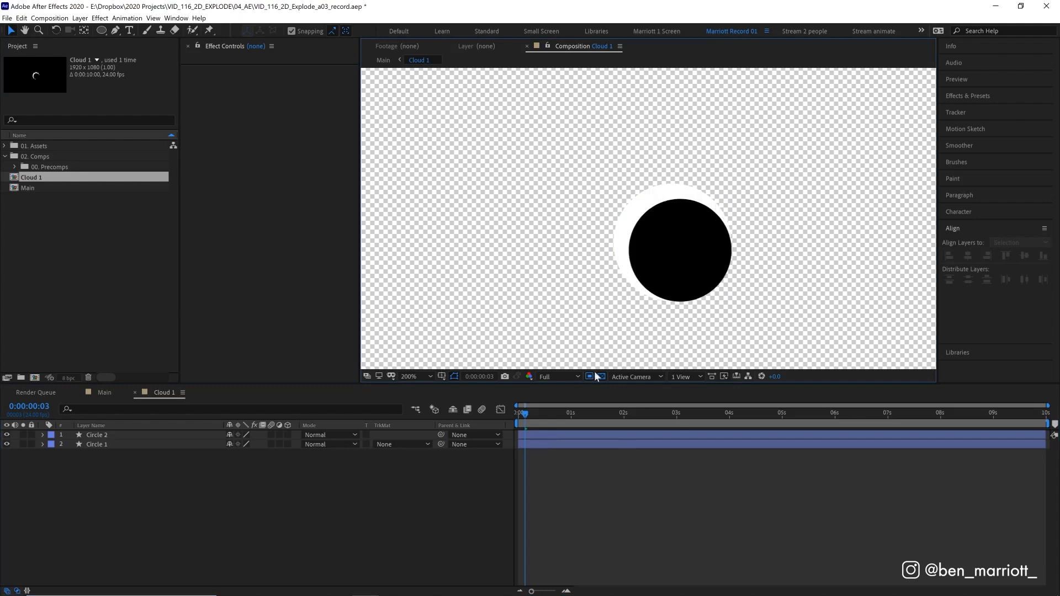
drag(608, 172, 738, 312)
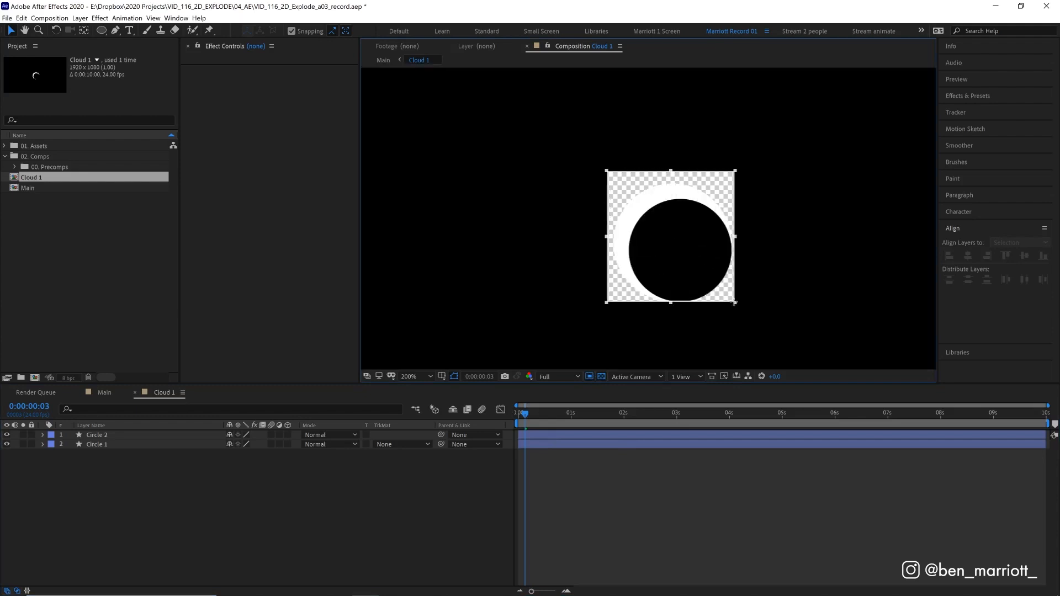
drag(521, 413, 662, 413)
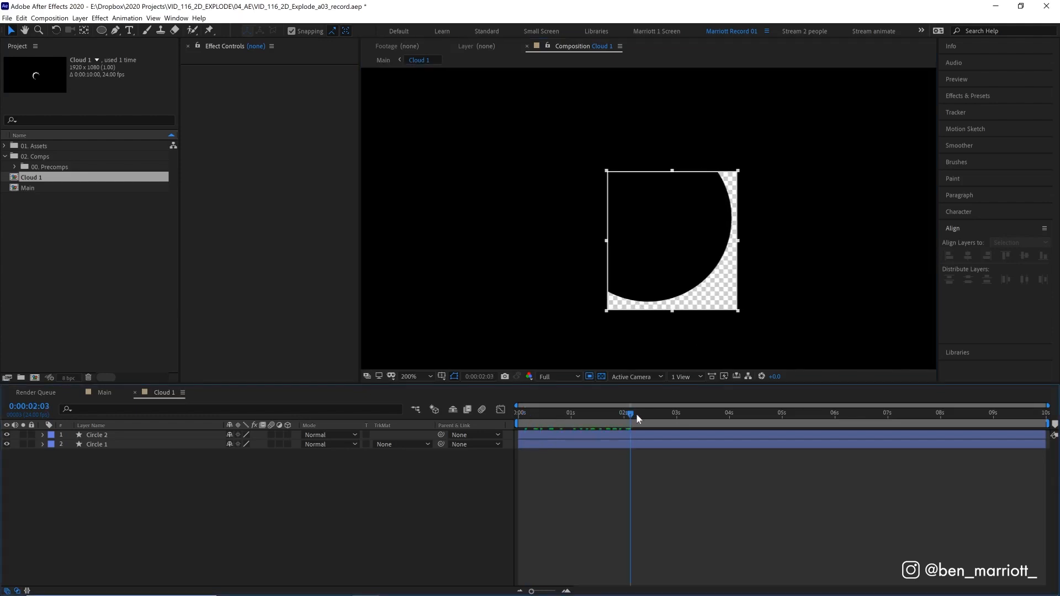
key(comma)
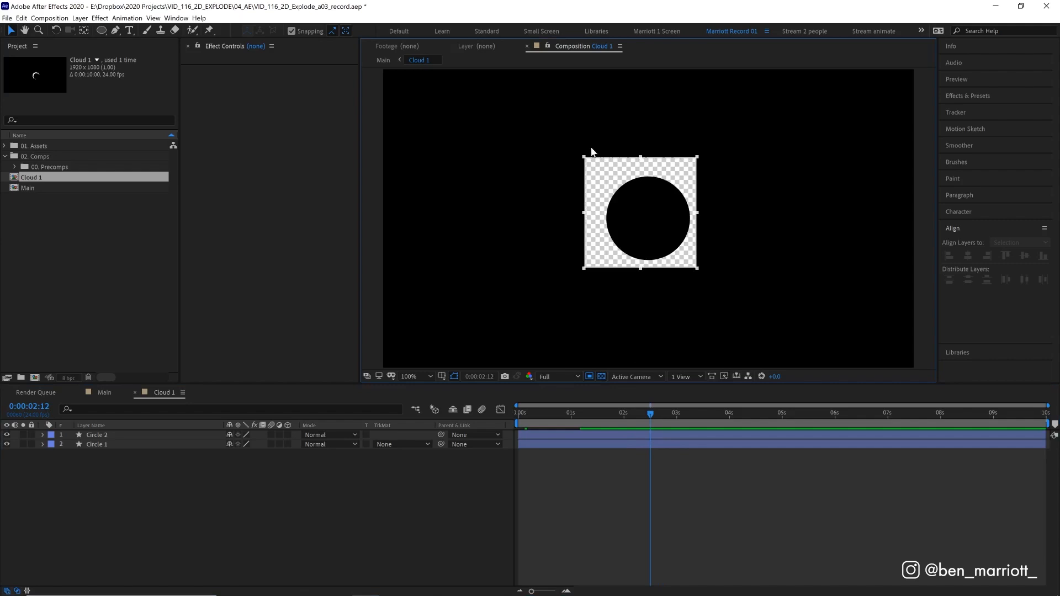
key(Page_Up)
key(Page_Up)
key(Page_Up)
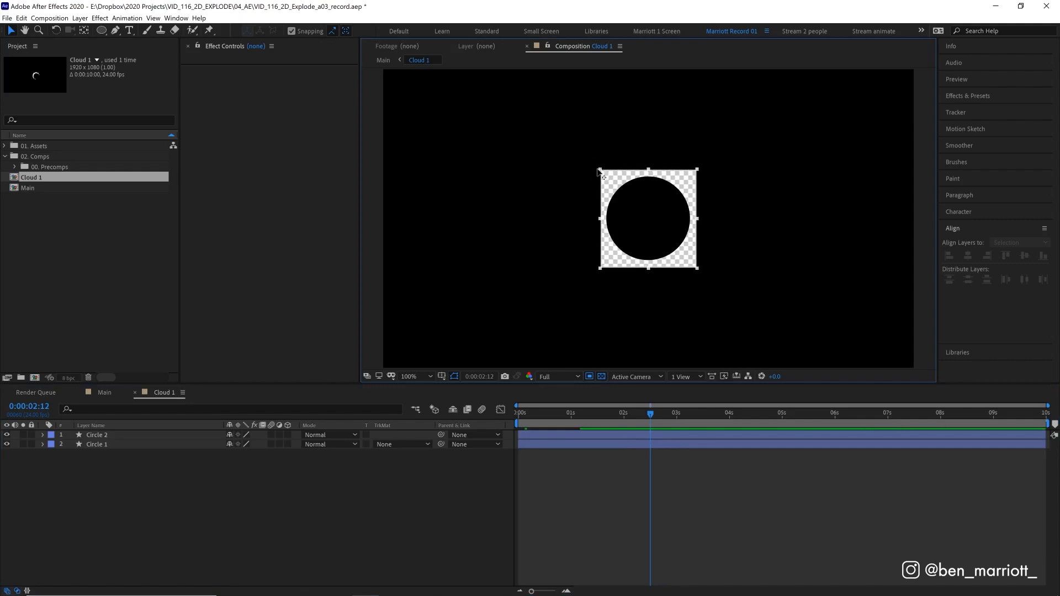
drag(697, 268, 694, 263)
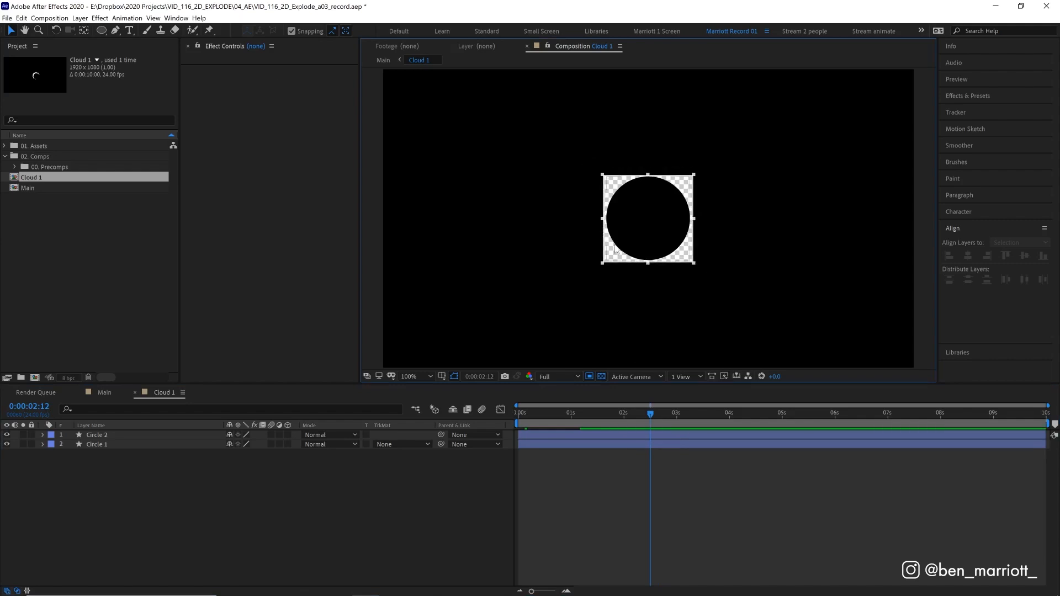
Crop the composition to the region of interest and preview the cropped circle
click(44, 18)
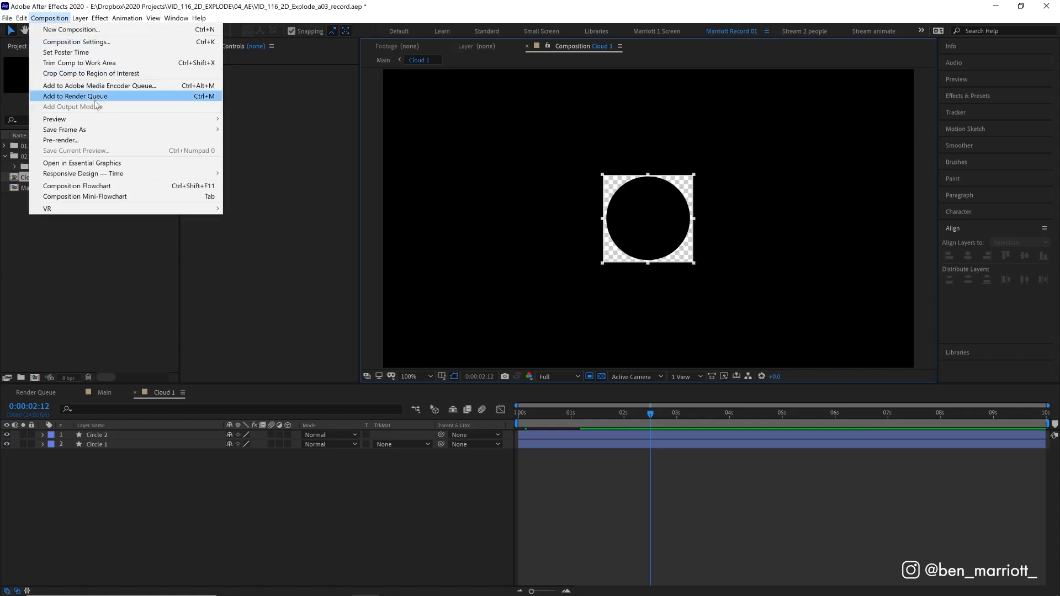
click(68, 74)
click(521, 412)
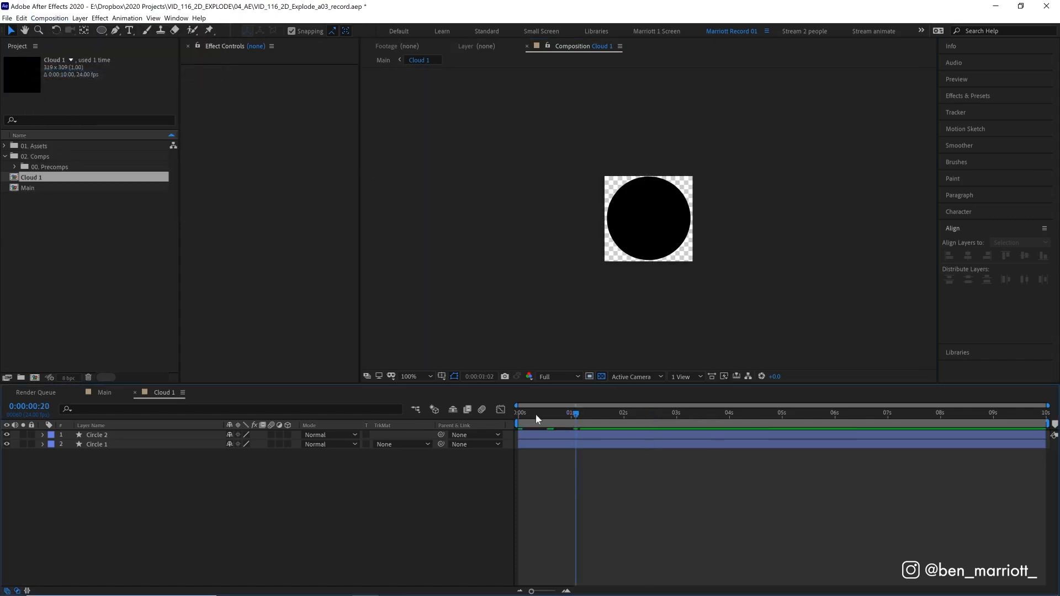
key(space)
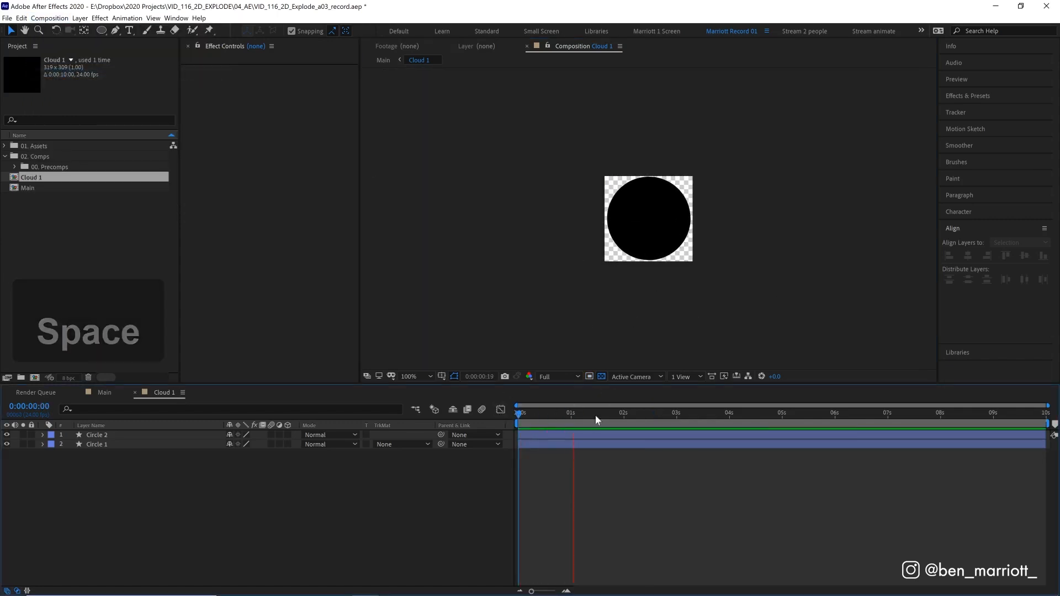
click(599, 412)
In Main, move the Cloud 1 layer's anchor point to its lower-right corner and select the layer at frame 6
double_click(91, 189)
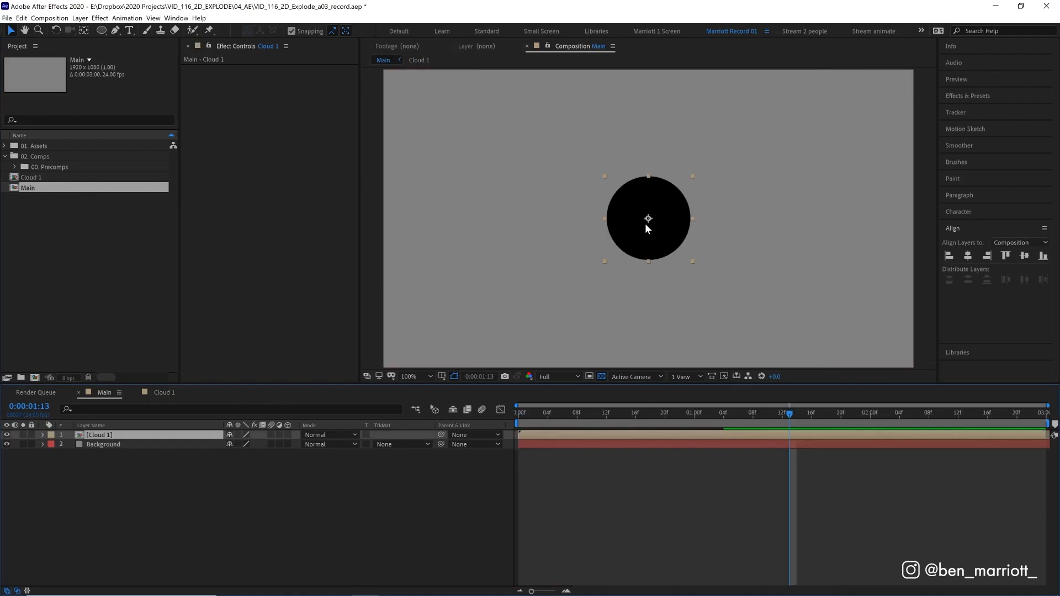
click(85, 32)
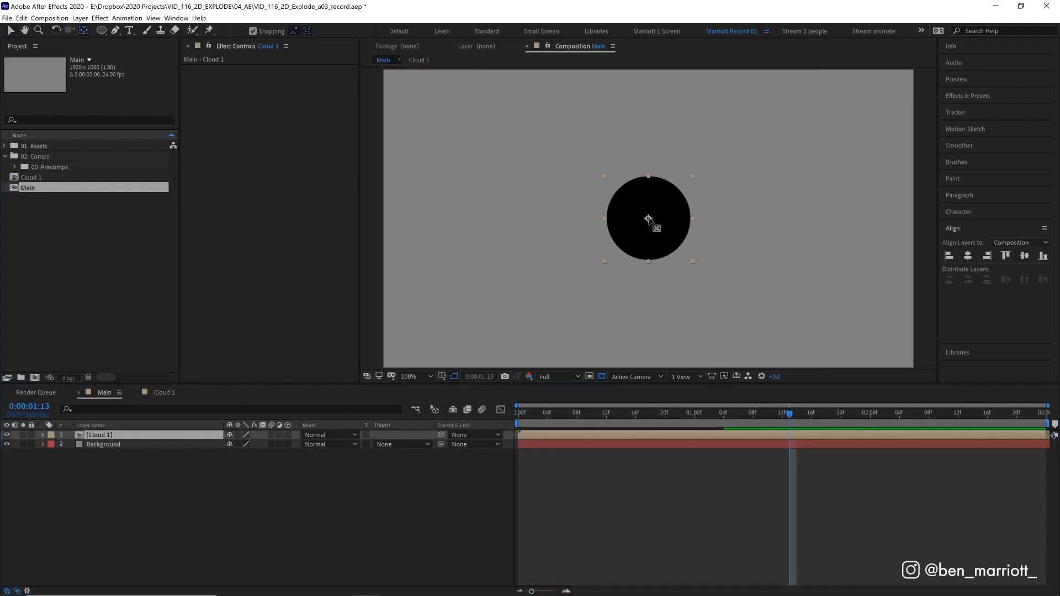
drag(649, 219, 694, 257)
mouse_move(789, 413)
mouse_down()
mouse_move(556, 412)
mouse_move(566, 414)
mouse_up()
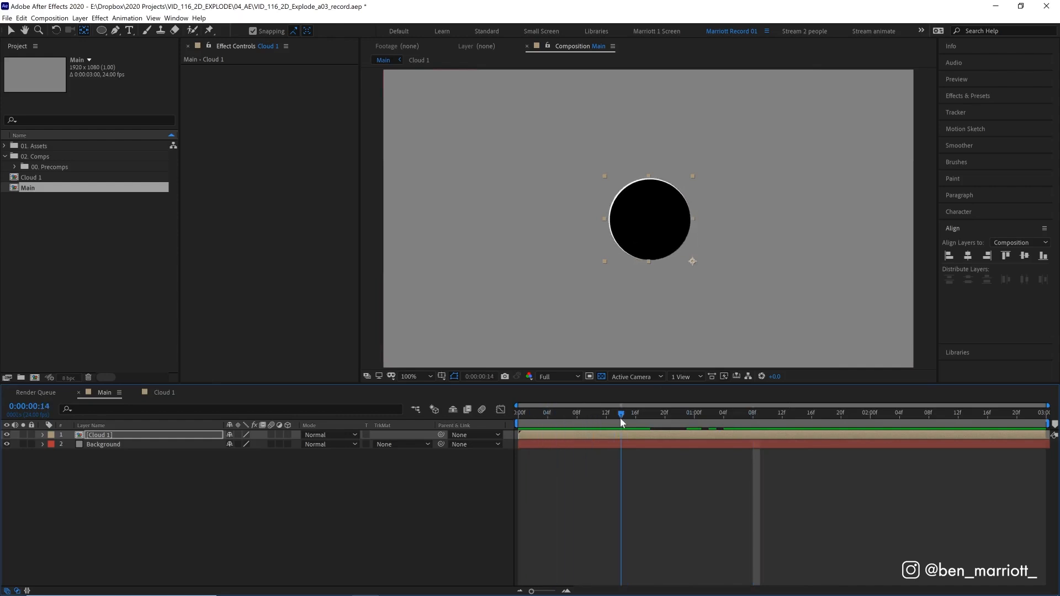
click(617, 461)
click(563, 433)
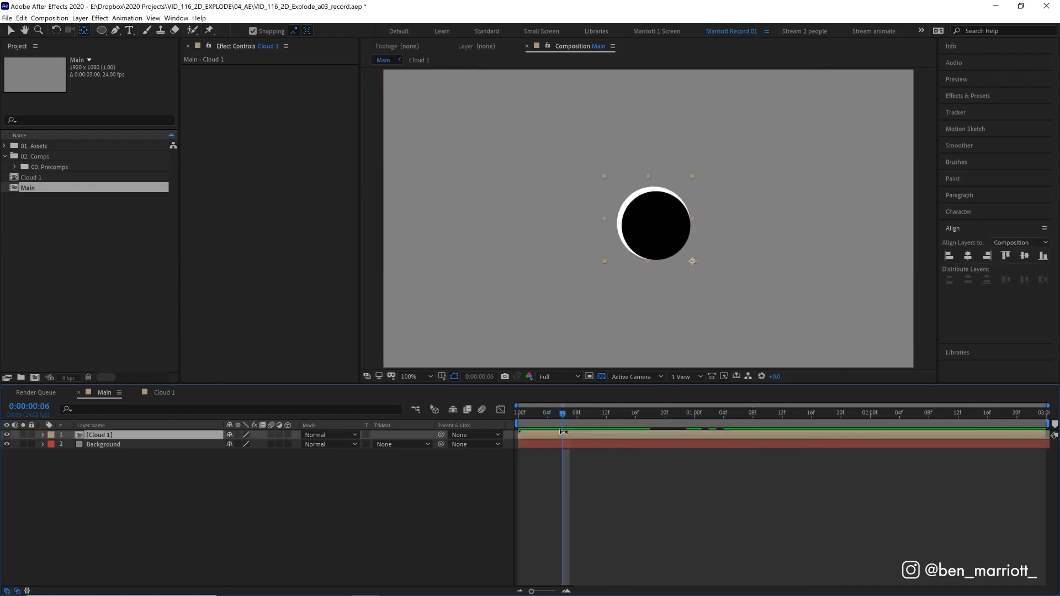
Duplicate Cloud 1 several times, rotating and resizing each copy around its corner to spread a cloud
key(ctrl+d)
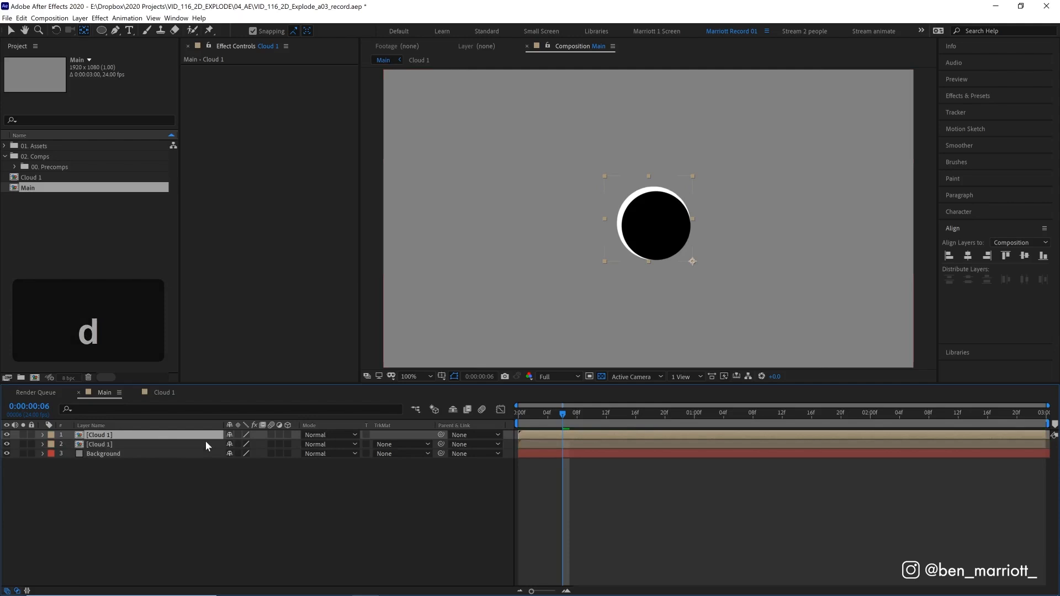
key(r)
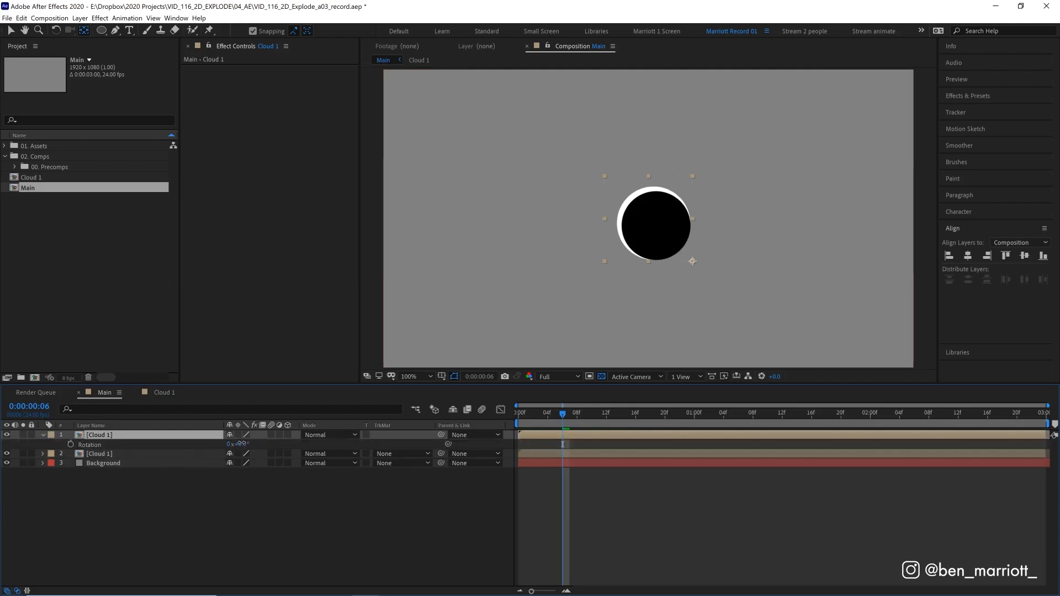
drag(240, 444, 273, 445)
key(s)
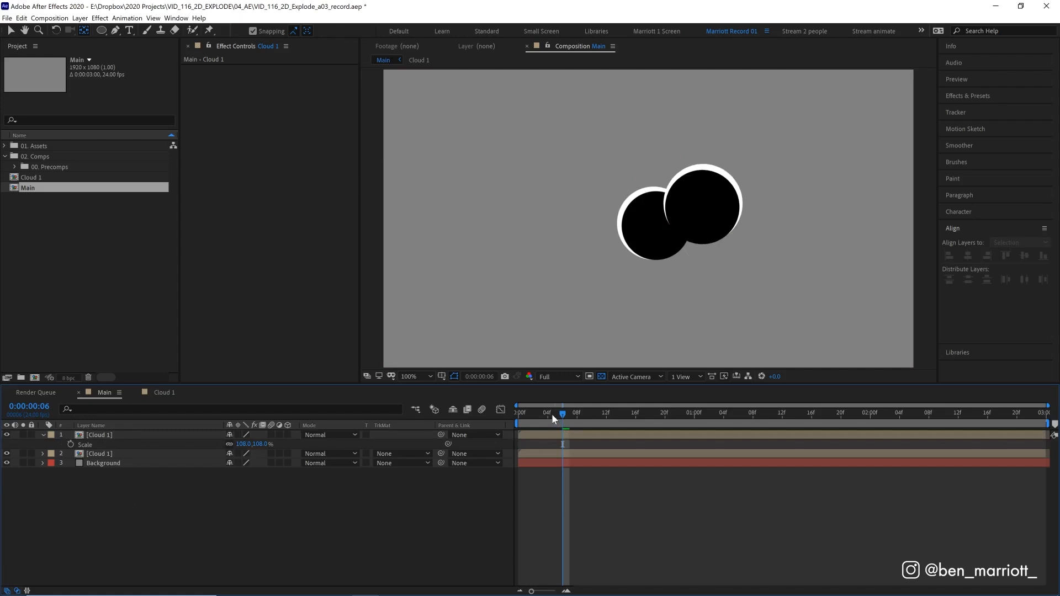
key(Page_Down)
key(Page_Down)
click(99, 434)
key(ctrl+d)
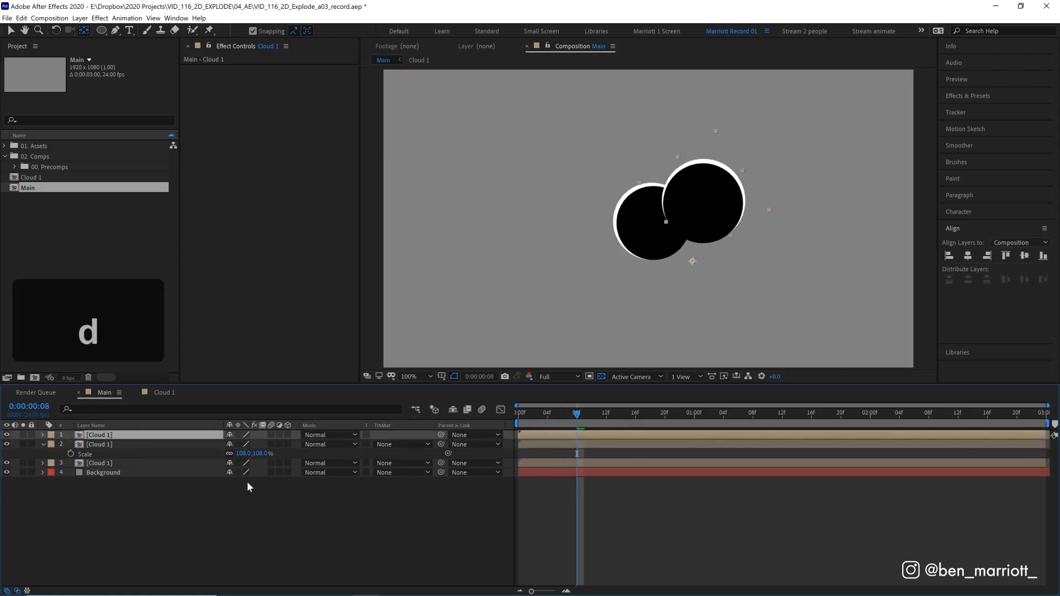
key(r)
drag(239, 445, 245, 445)
key(s)
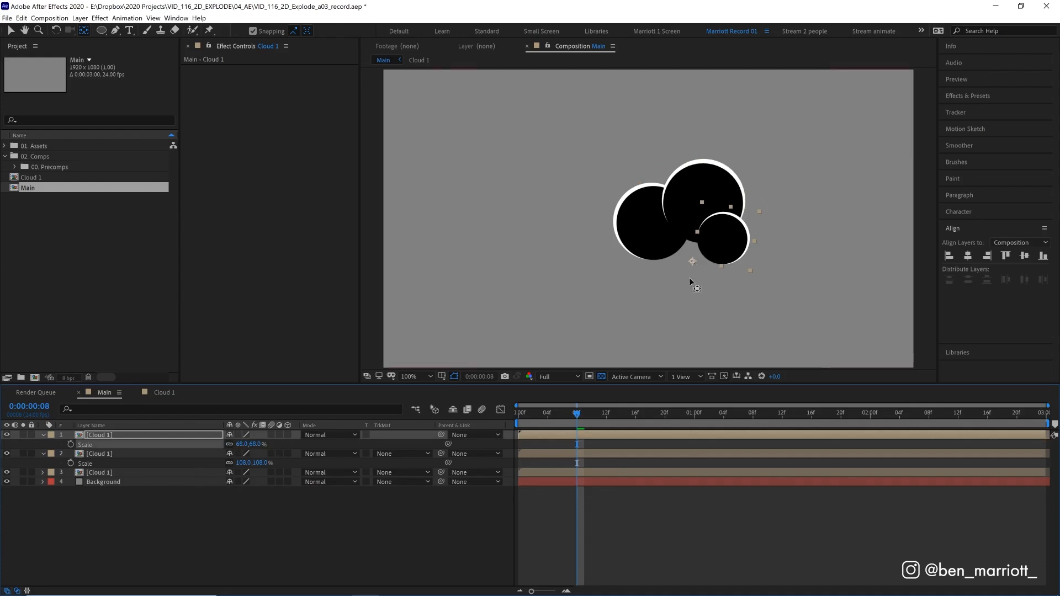
Preview the assembled cloud animation repeatedly and select individual cloud layers to check them
key(space)
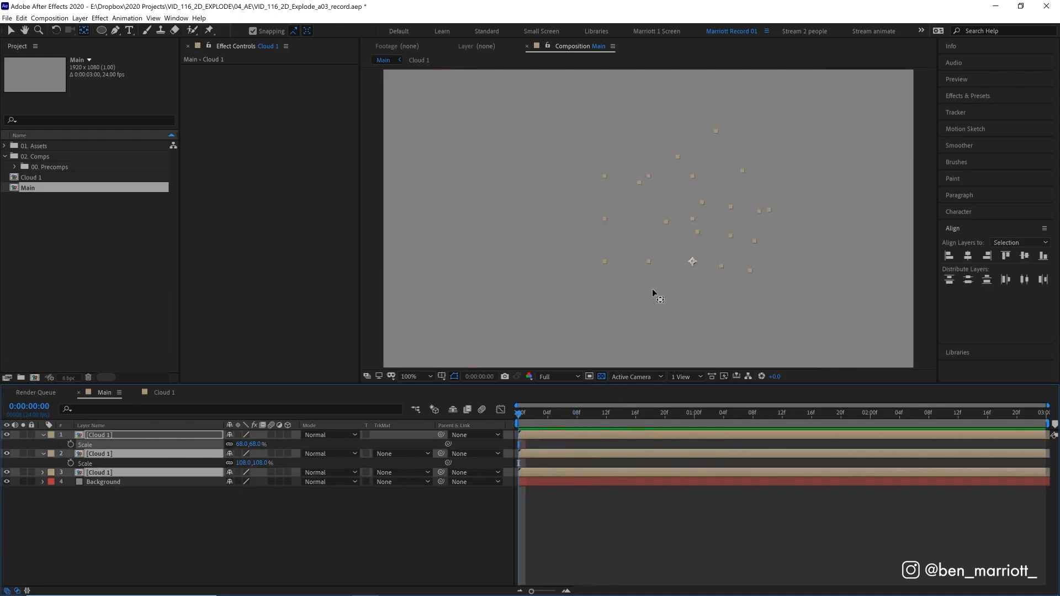
key(space)
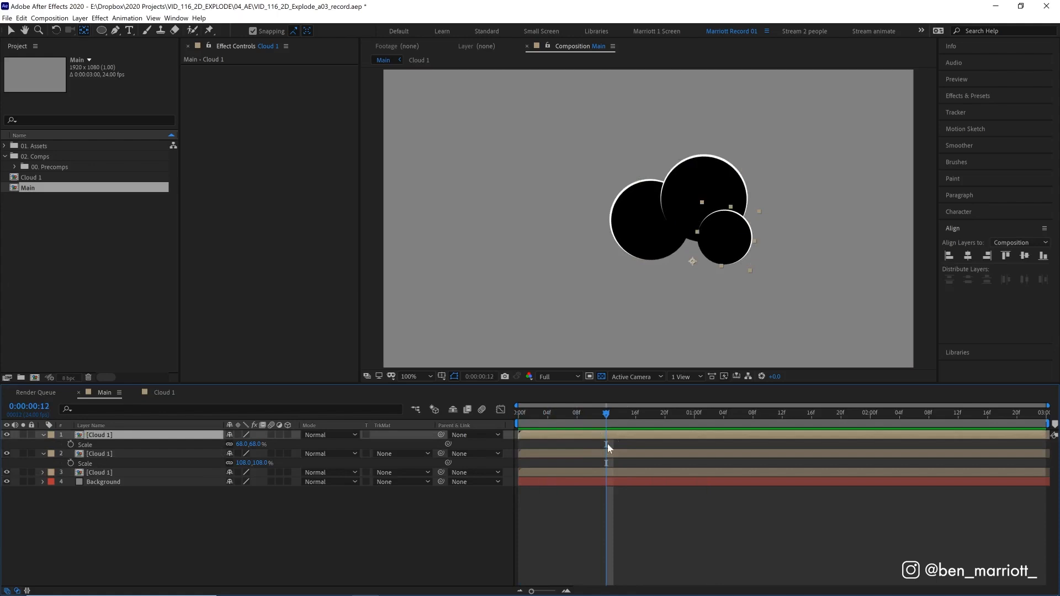
key(space)
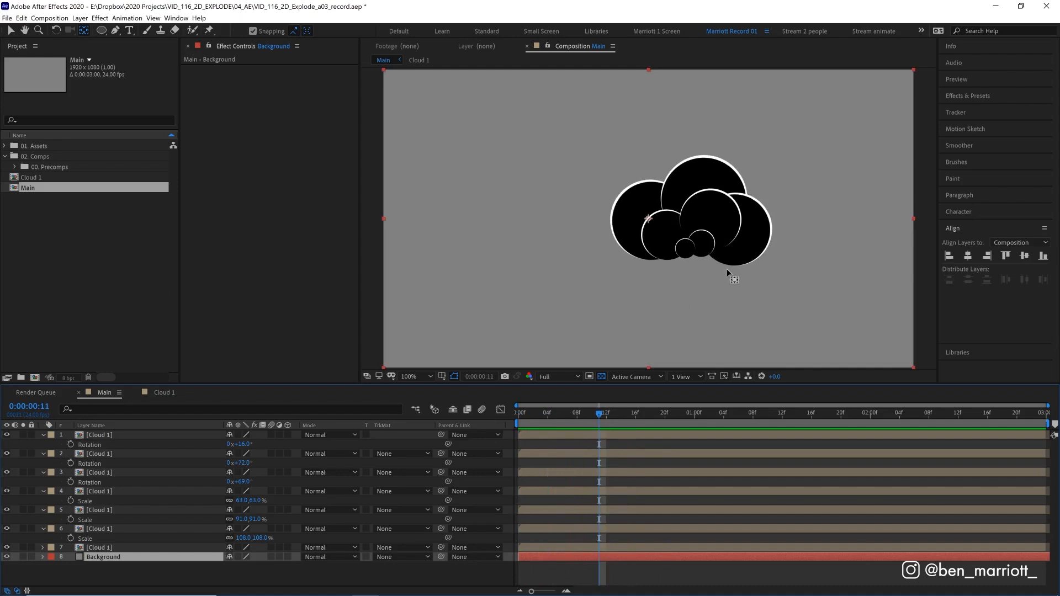
key(space)
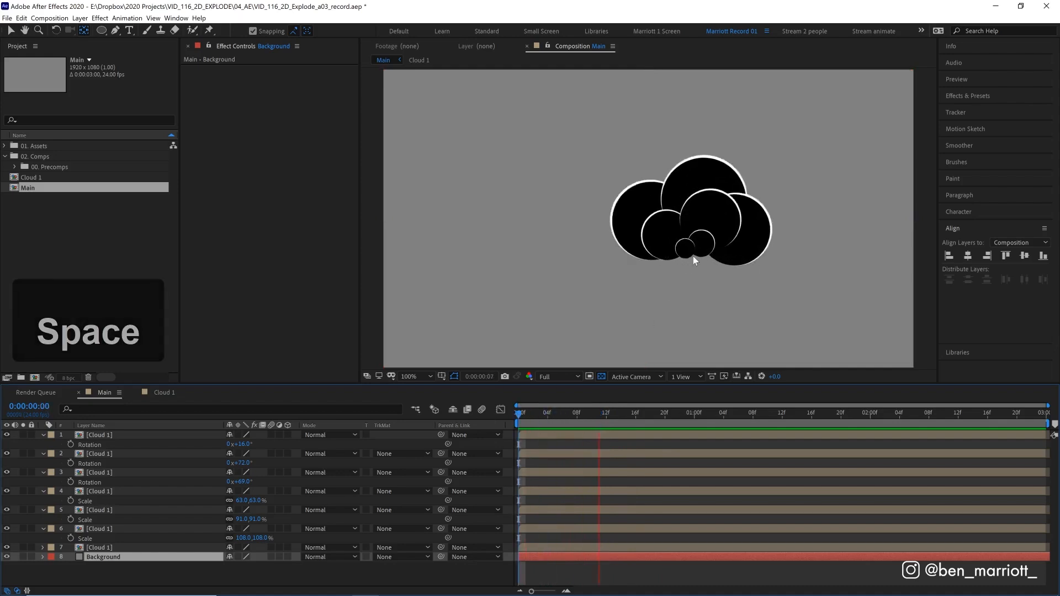
click(132, 435)
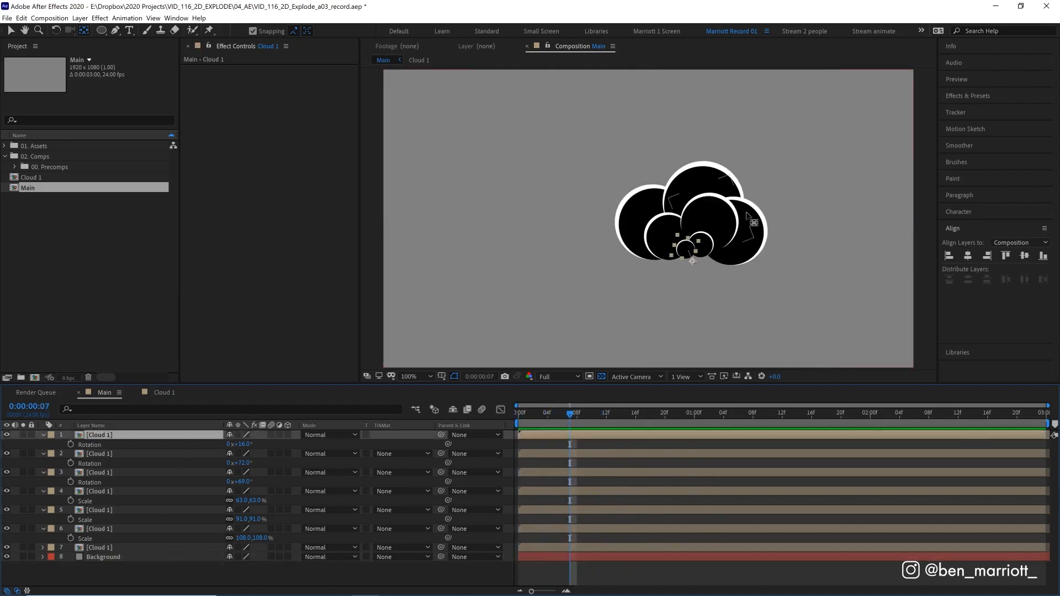
shift+click(613, 472)
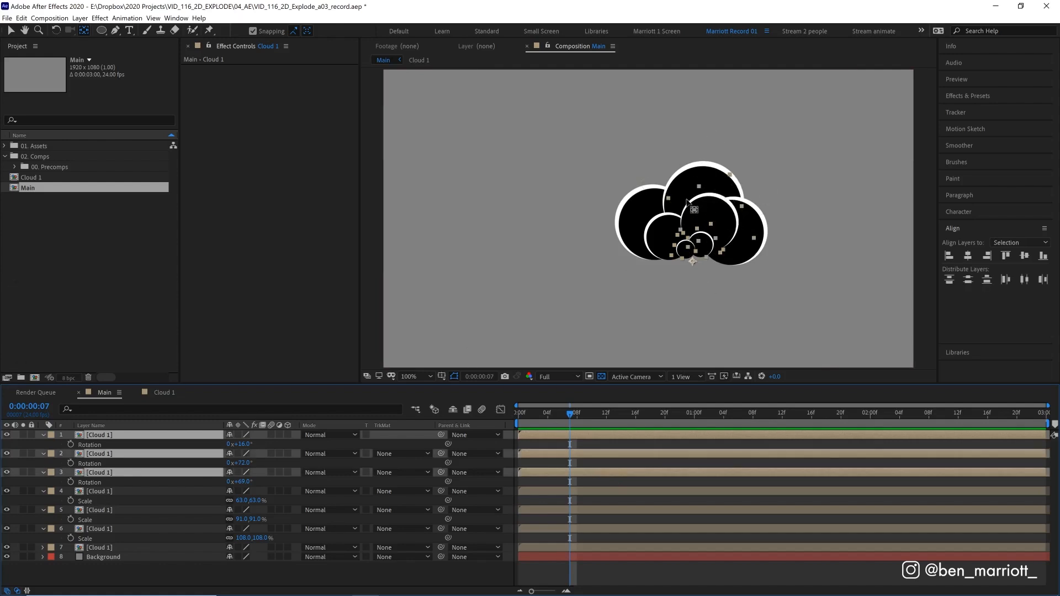
scroll(690, 202, up, 1)
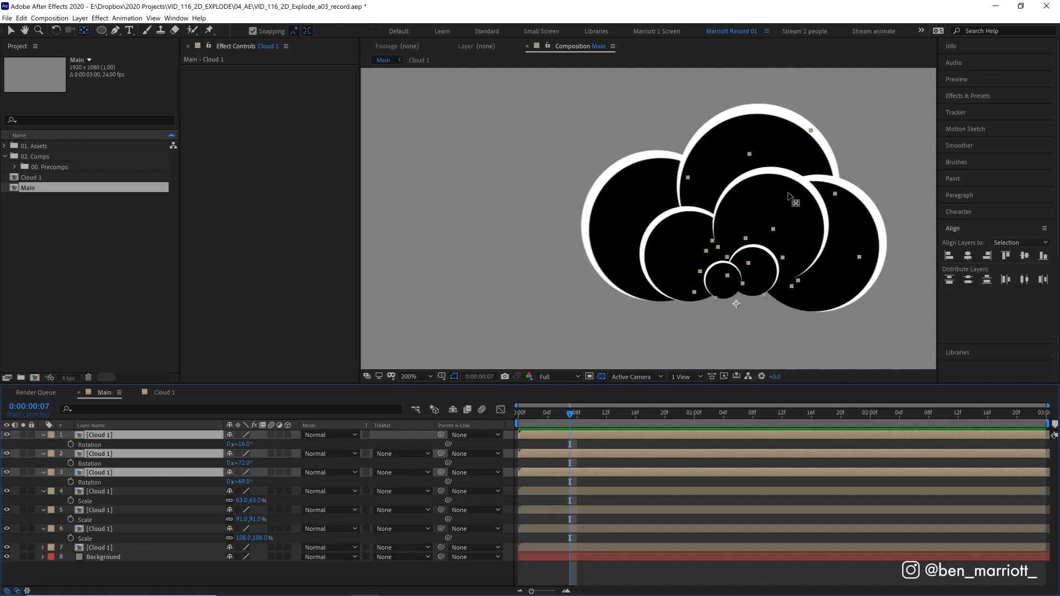
click(861, 195)
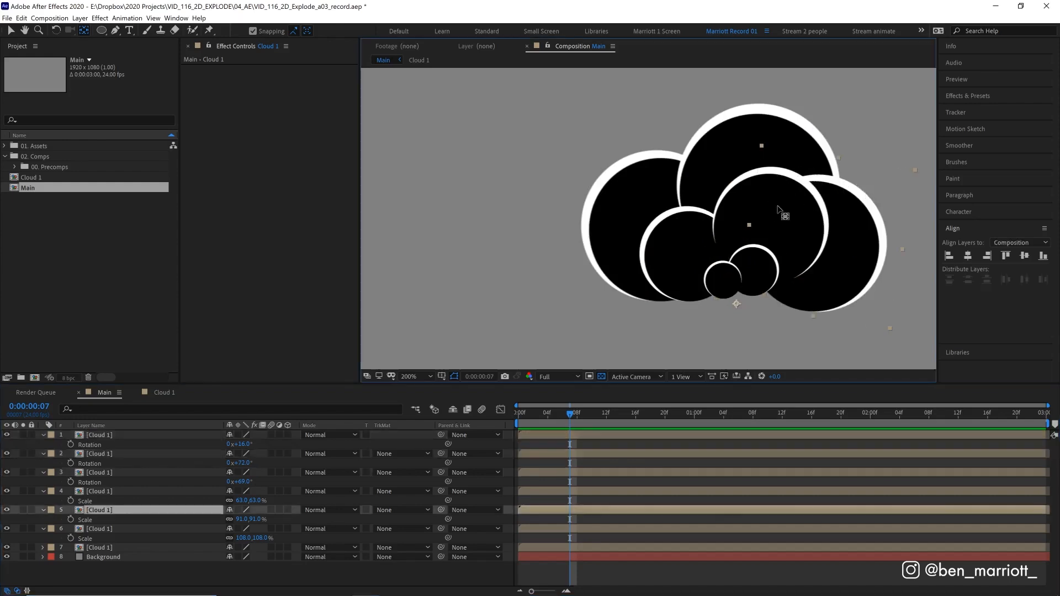
scroll(769, 198, down, 1)
key(space)
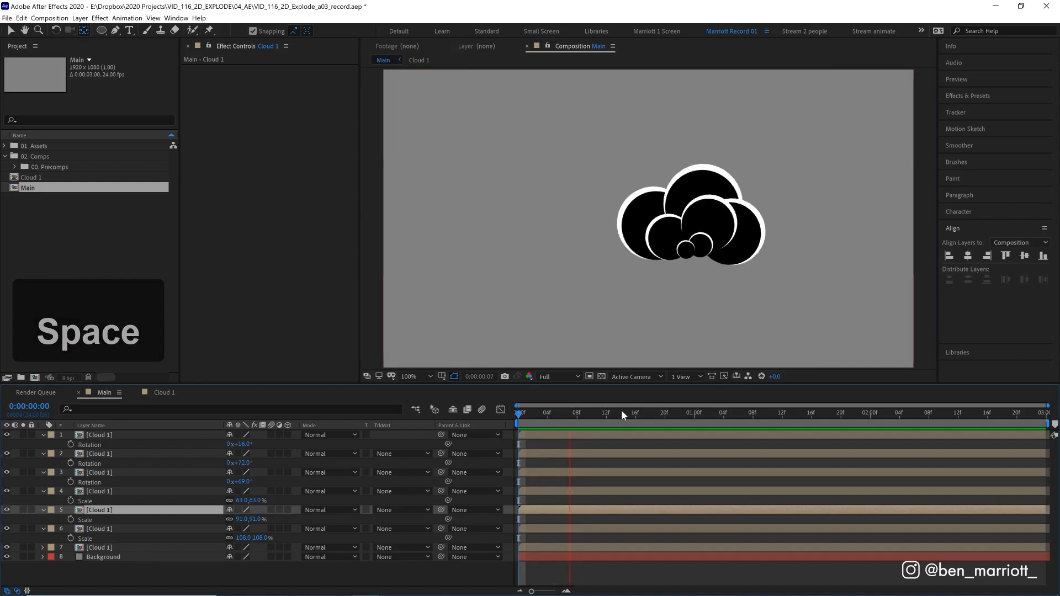
key(space)
drag(630, 414, 563, 414)
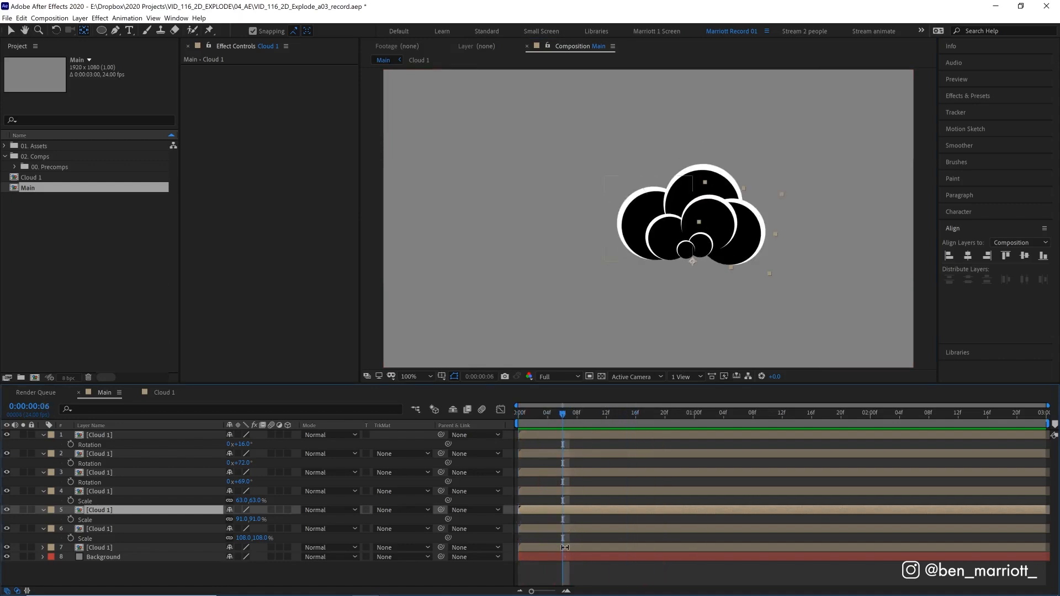
shift+click(565, 547)
key(v)
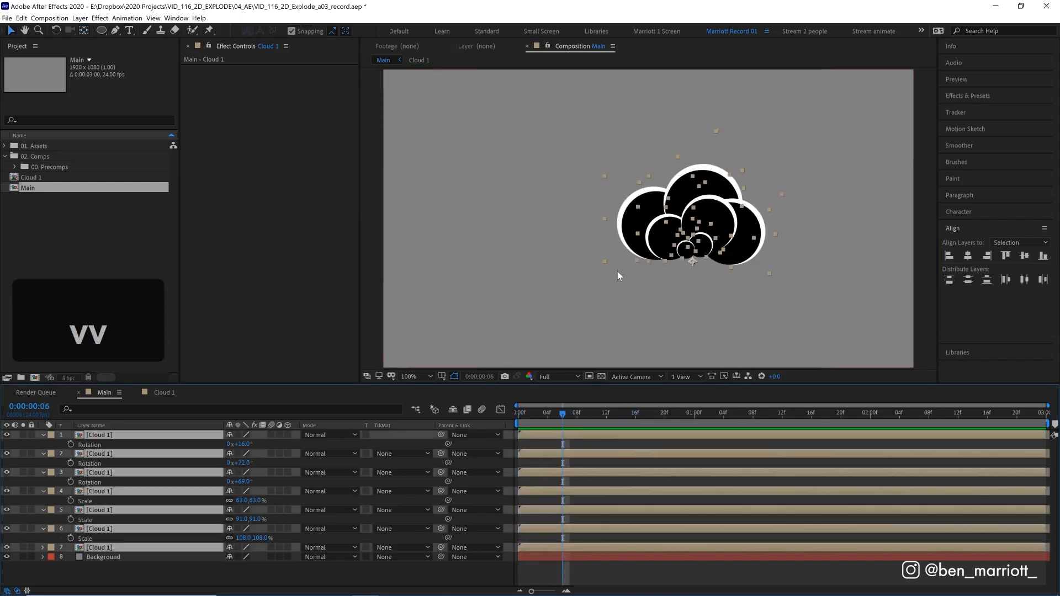
scroll(618, 275, up, 1)
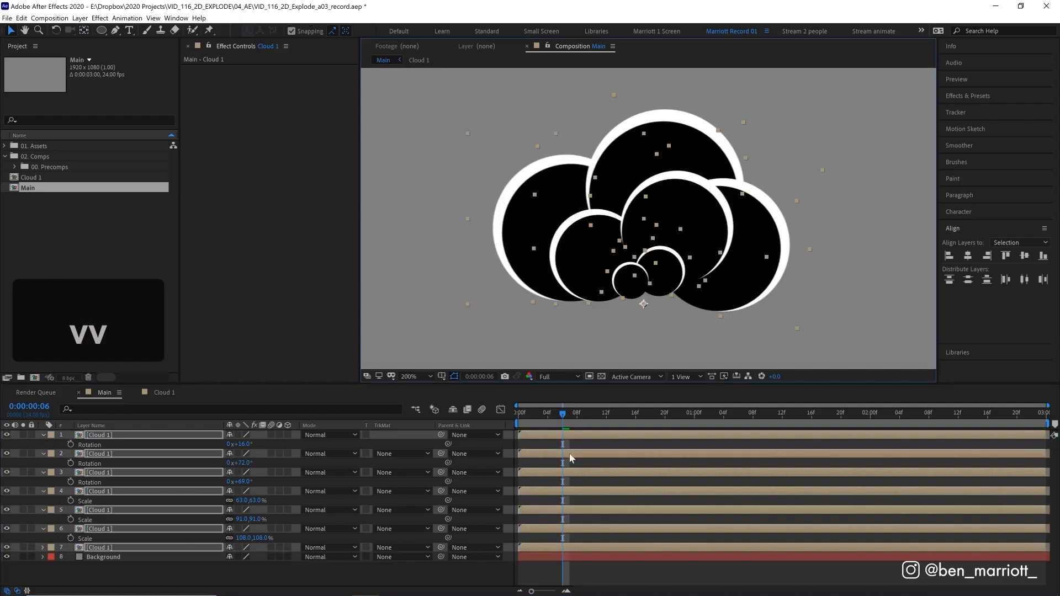
scroll(570, 457, down, 1)
key(space)
click(586, 412)
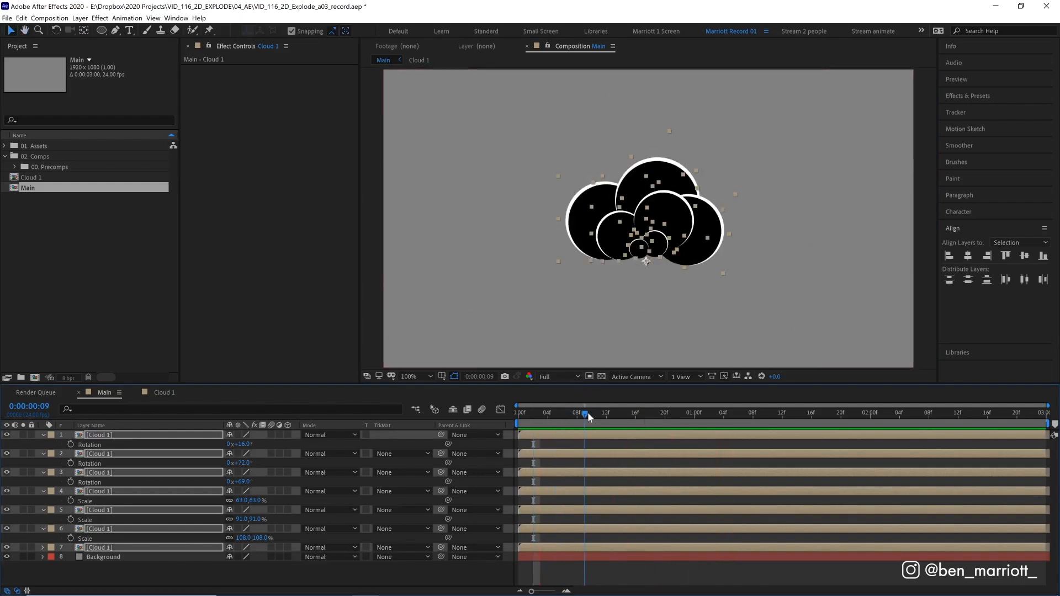
drag(586, 412, 592, 412)
key(space)
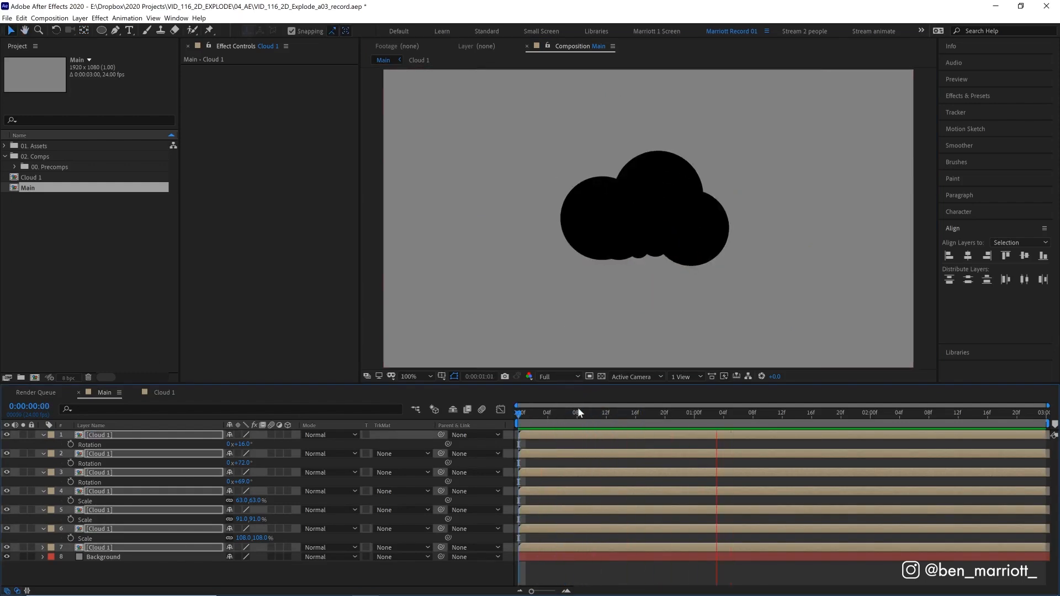
click(753, 413)
key(n)
key(space)
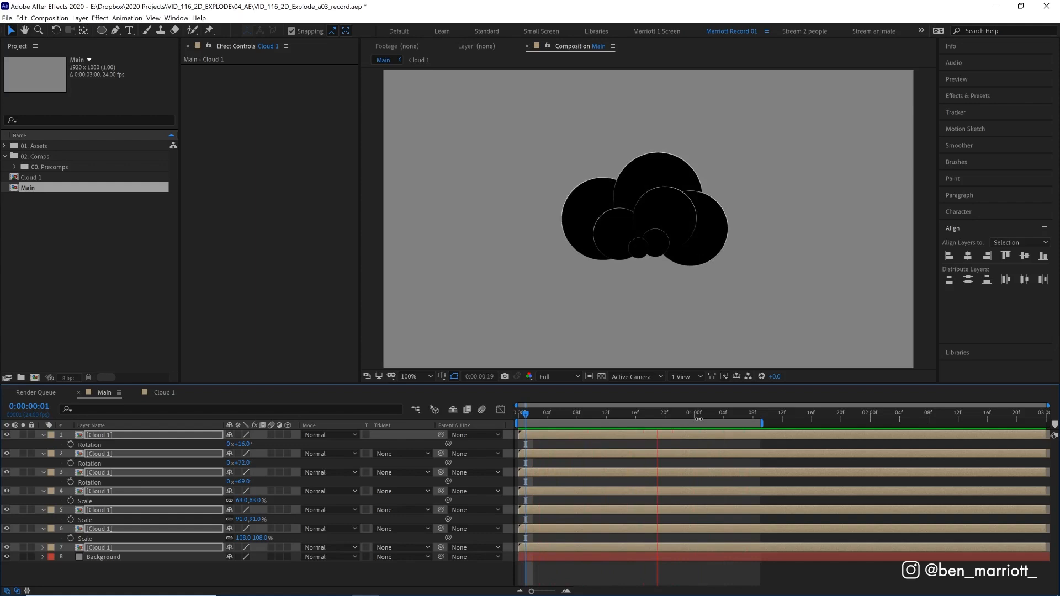
key(space)
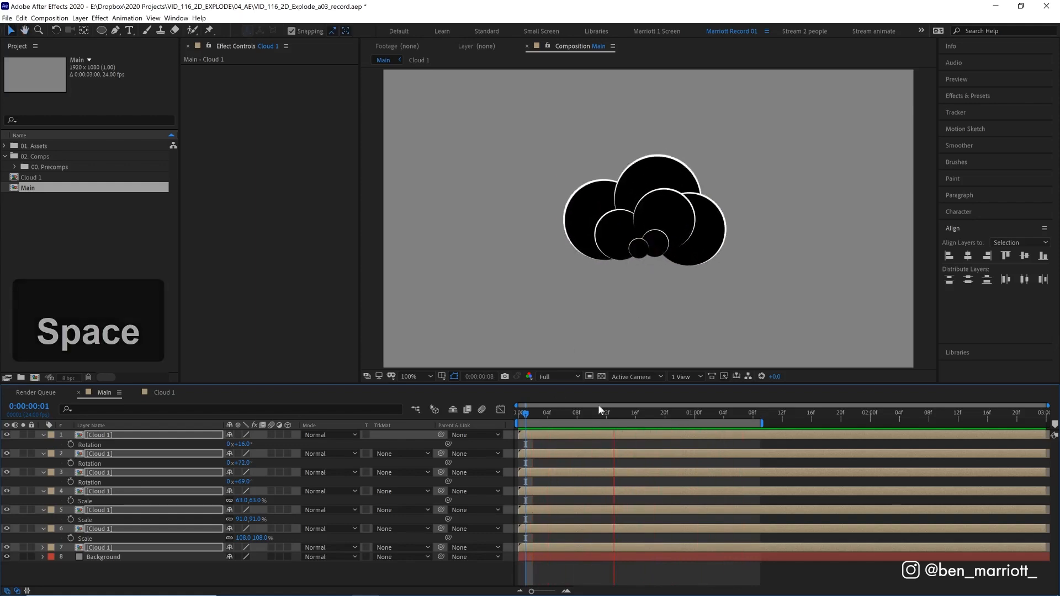
click(634, 413)
drag(633, 412, 542, 414)
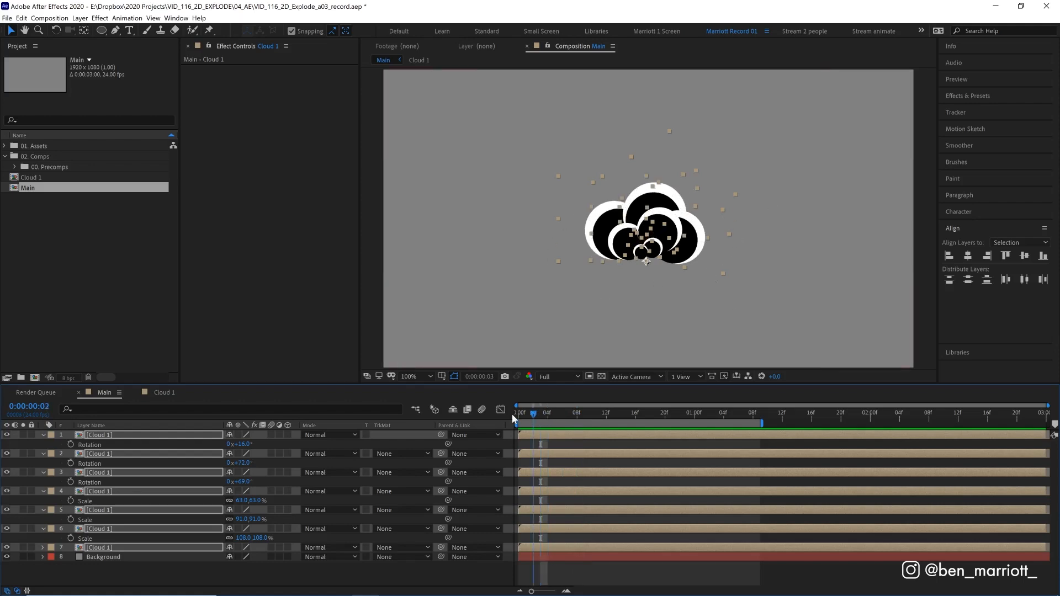
drag(518, 413, 605, 413)
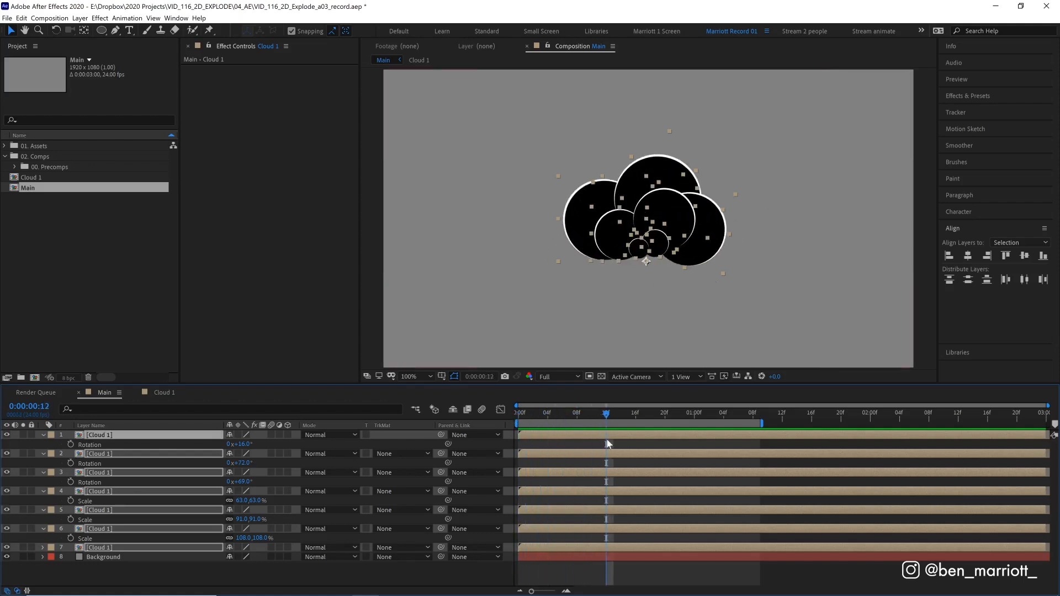
click(607, 443)
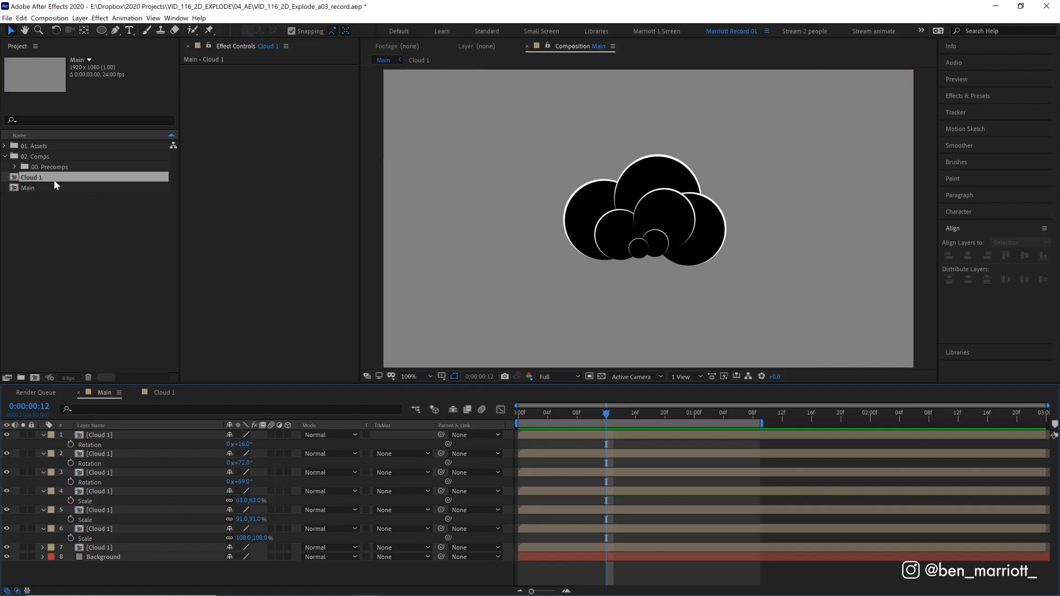
Duplicate Cloud 1 as Cloud 2 and move both circles' end Scale keyframes later, Circle 2 to about 1:12
click(36, 178)
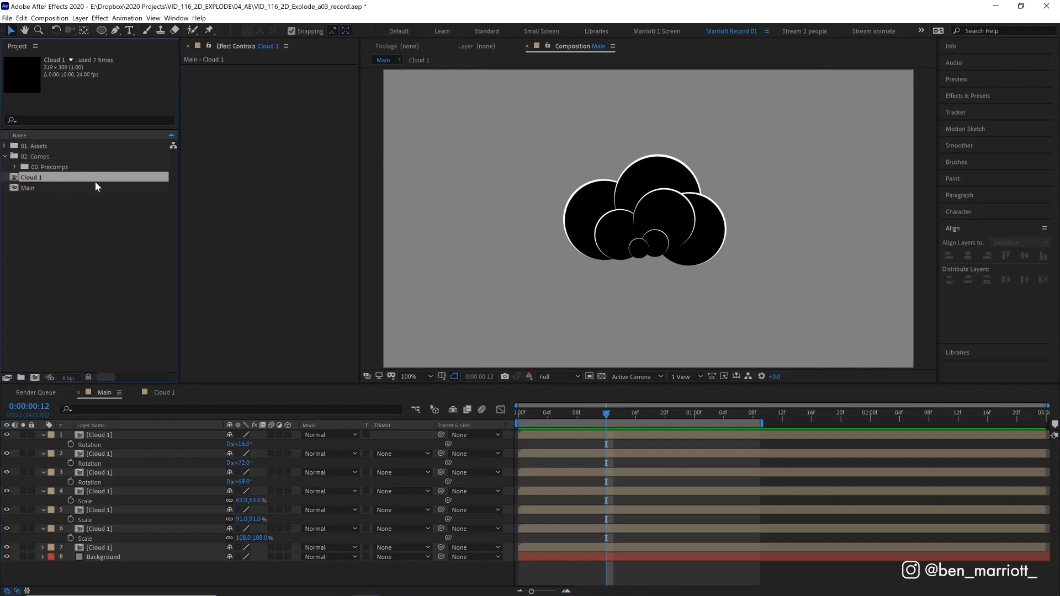
key(ctrl+d)
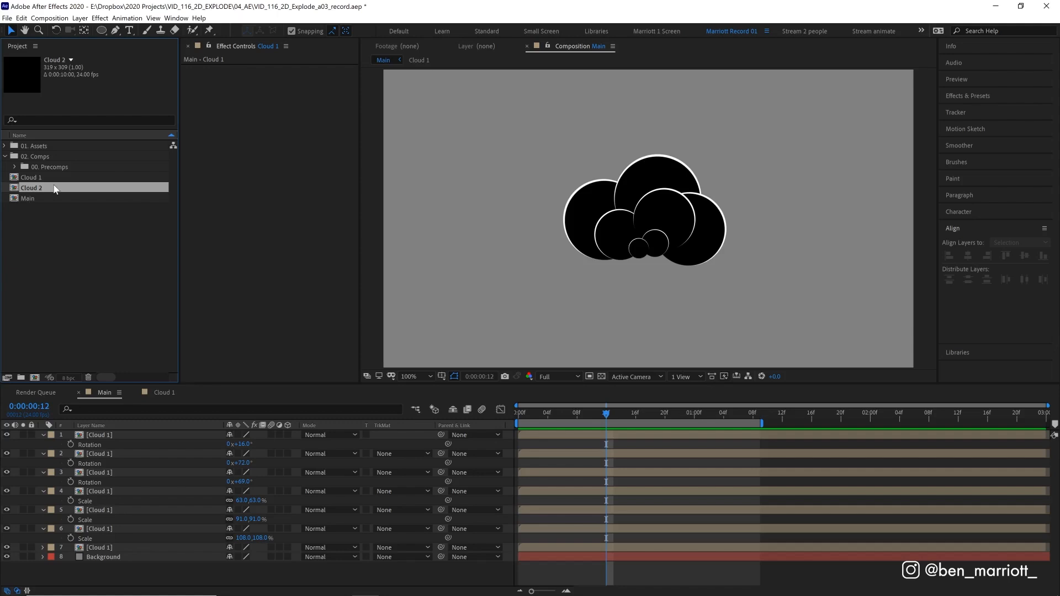
double_click(54, 188)
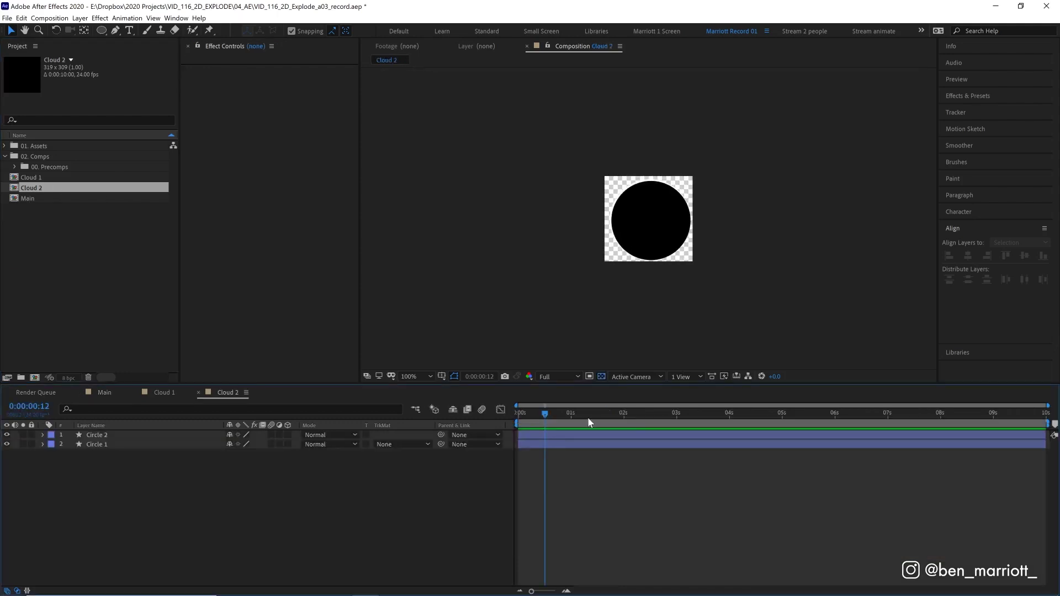
click(545, 443)
key(u)
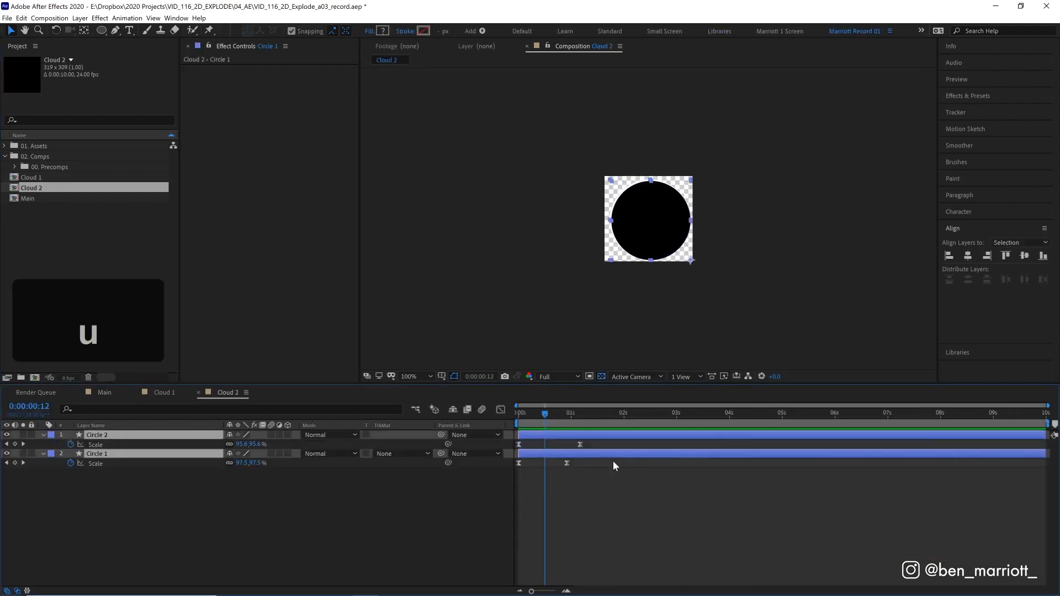
key(u)
key(equal)
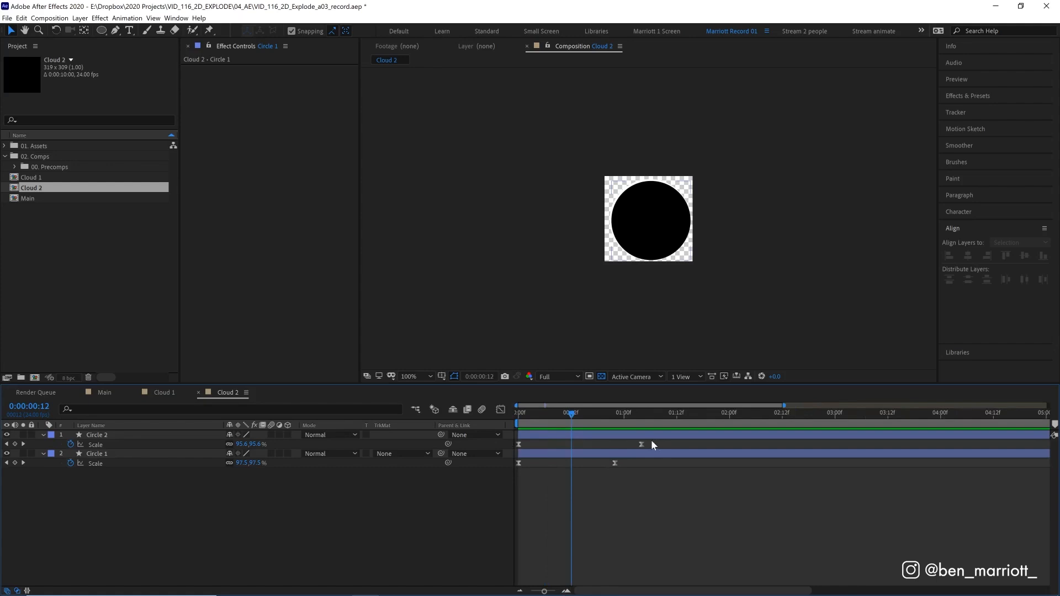
drag(641, 445, 675, 445)
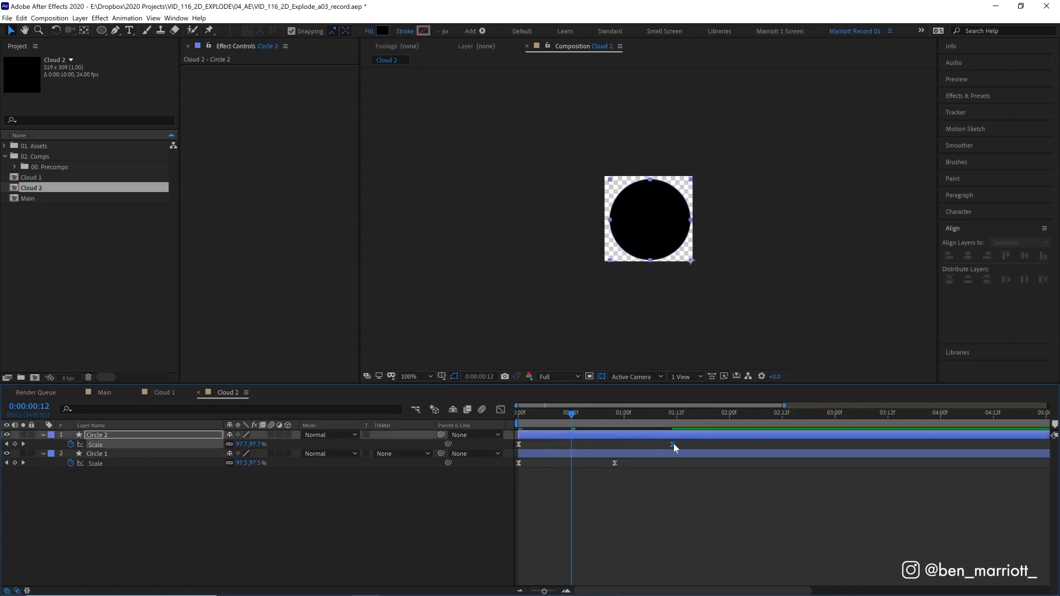
drag(615, 462, 628, 463)
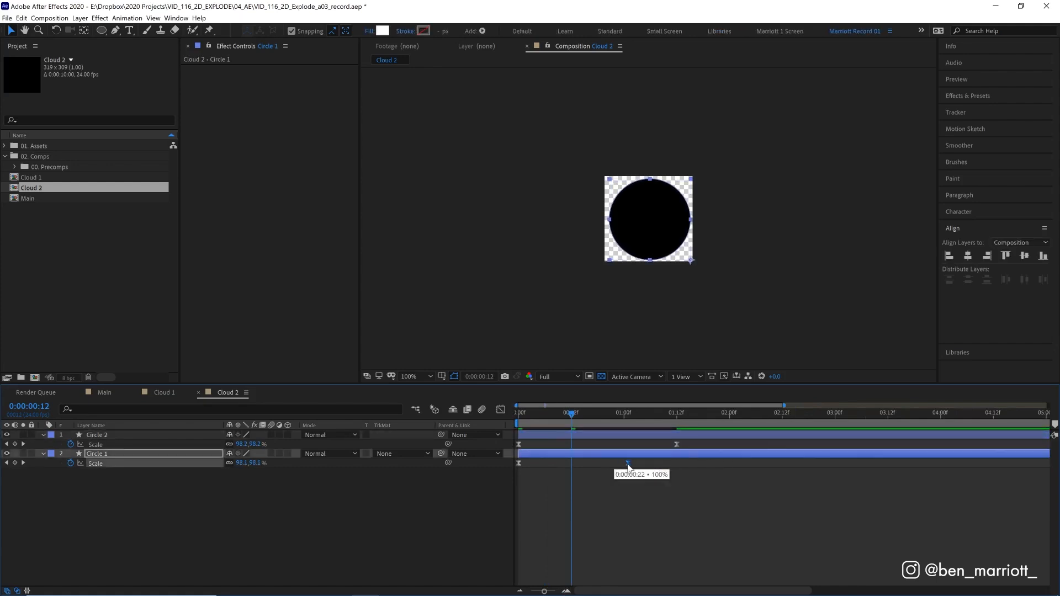
Sharpen the scale ease in the Graph Editor so it rises fast then settles, and preview Cloud 2
key(shift+F3)
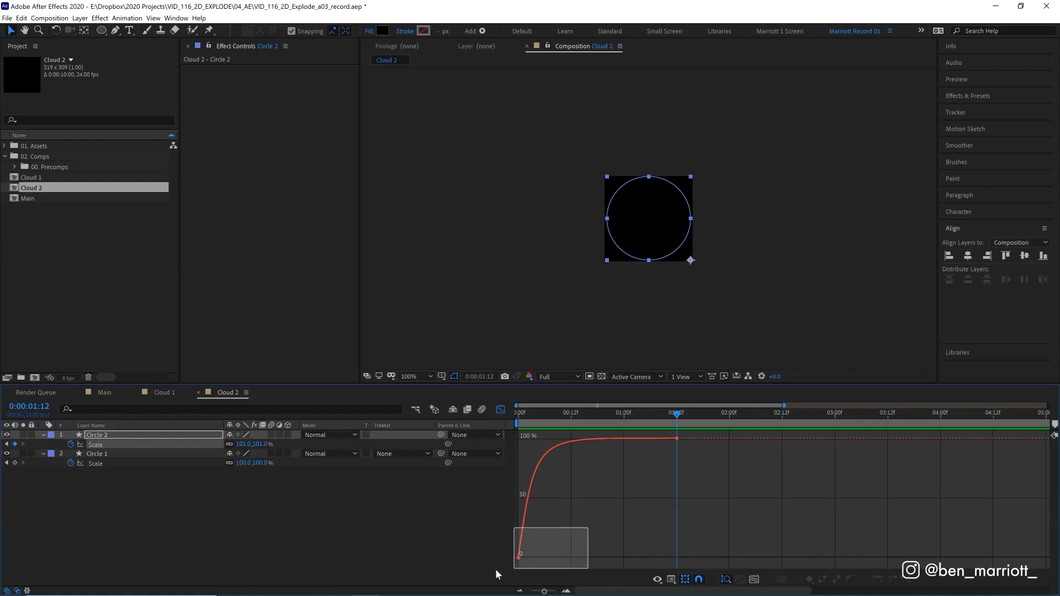
drag(514, 572, 584, 525)
drag(536, 444, 530, 451)
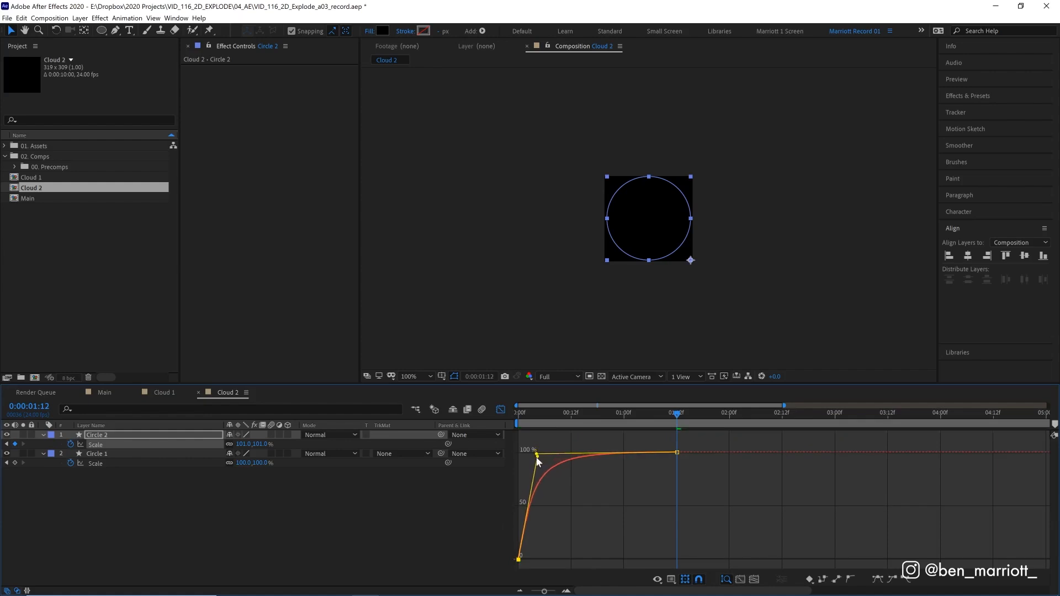
key(space)
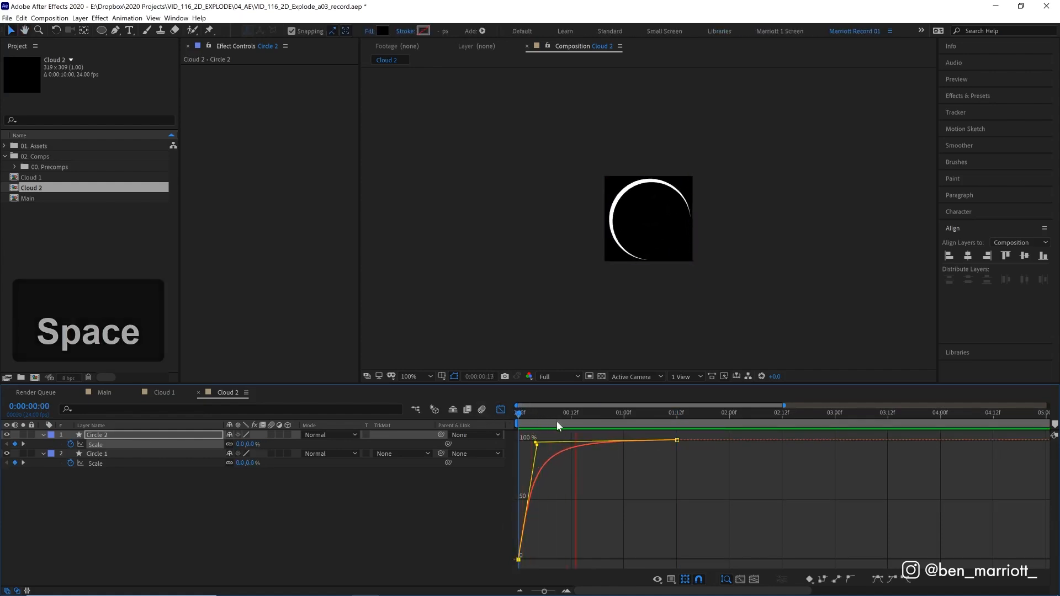
key(space)
key(shift+F3)
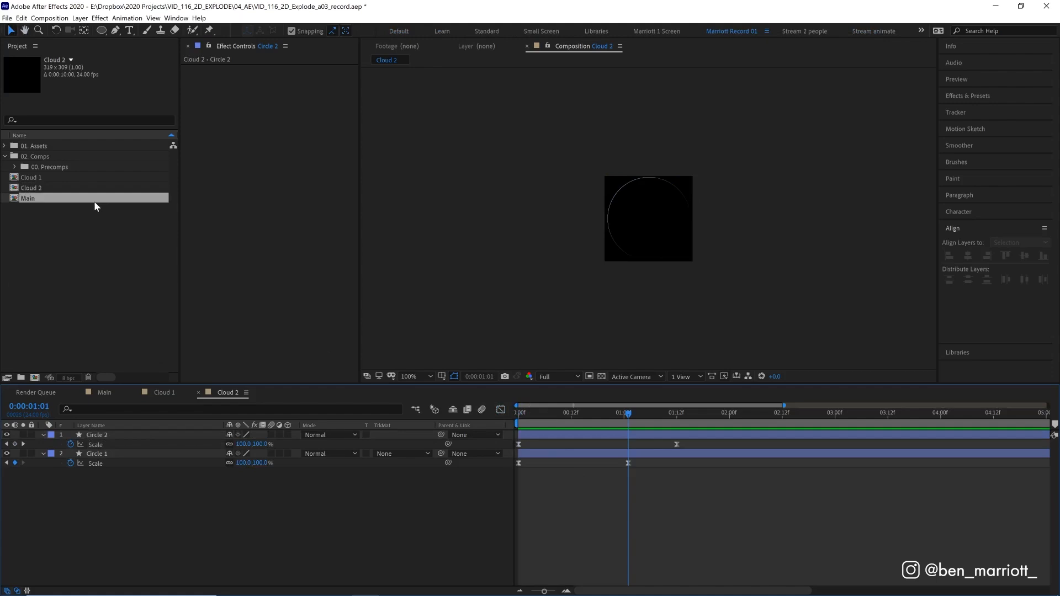
In the Main composition, select the alternating cloud layers 1, 3, 5 and 7
double_click(27, 198)
click(183, 436)
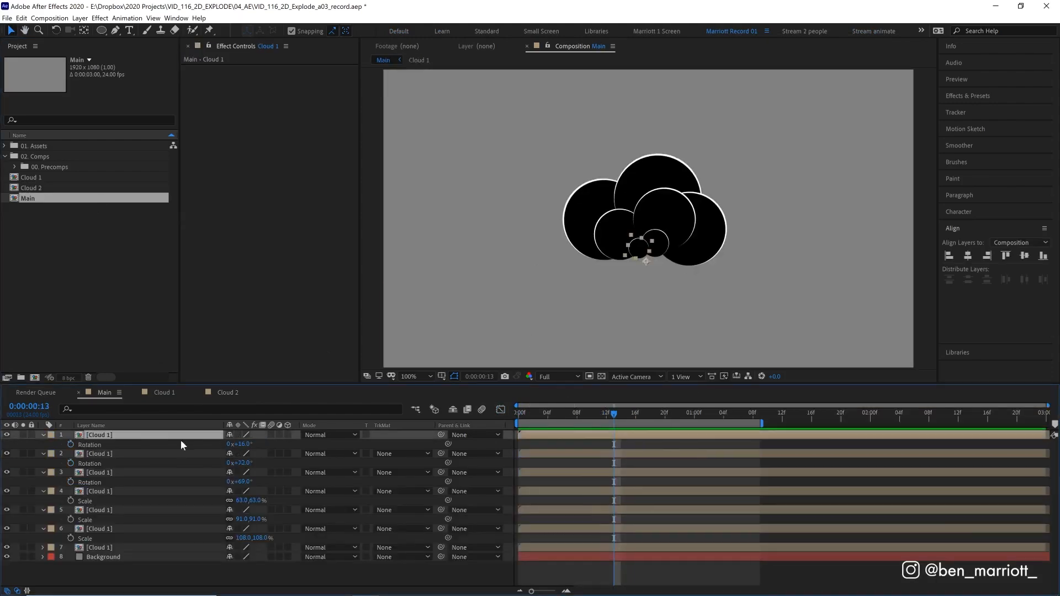
click(117, 530)
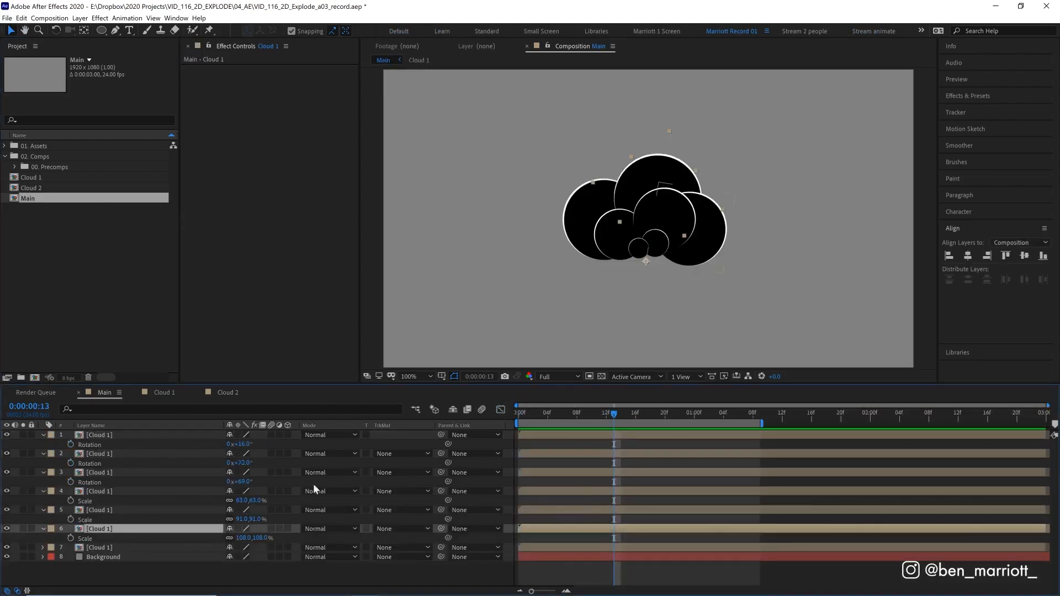
key(space)
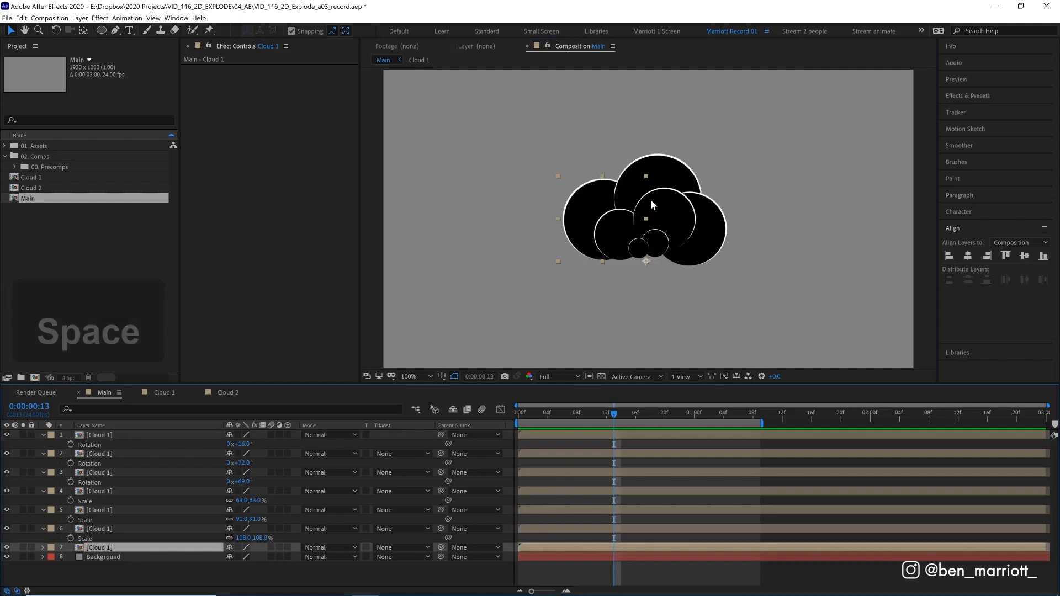
shift+click(680, 203)
shift+click(671, 258)
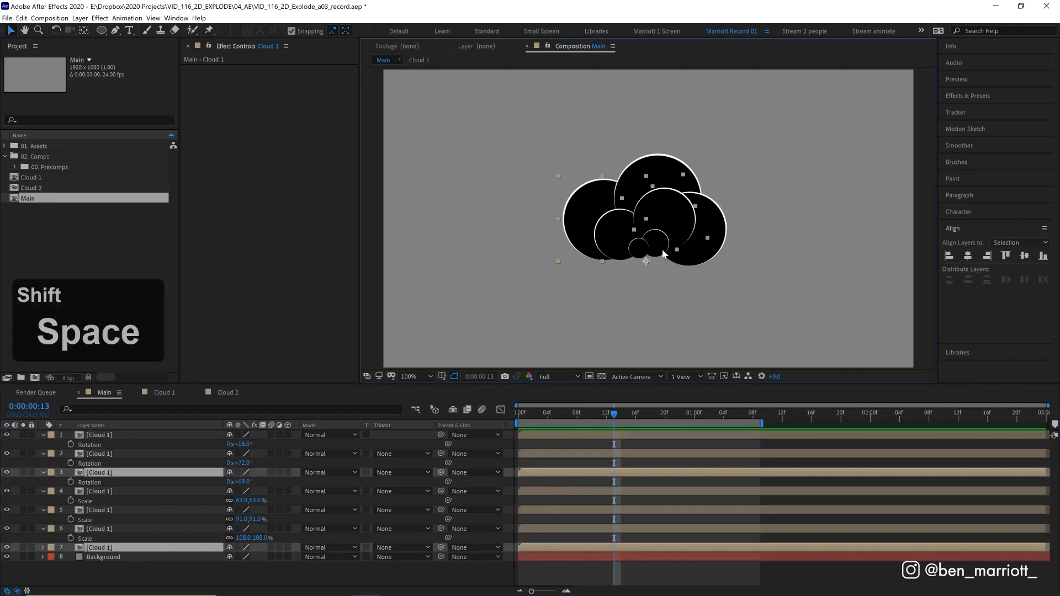
shift+click(654, 517)
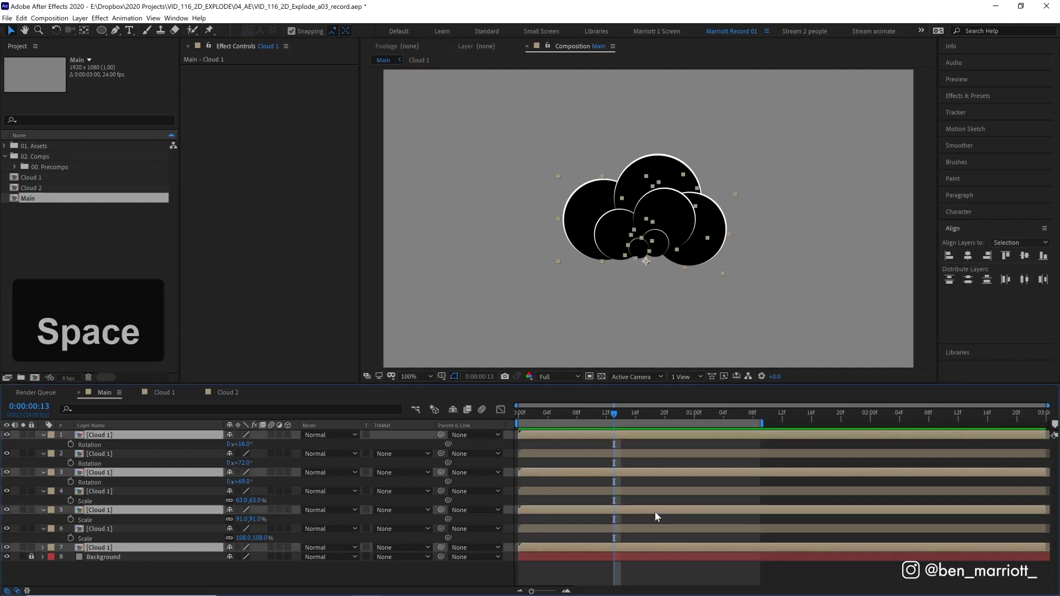
Alt-drag Cloud 2 from the Project panel to replace the selected layers, then preview from the start
click(40, 188)
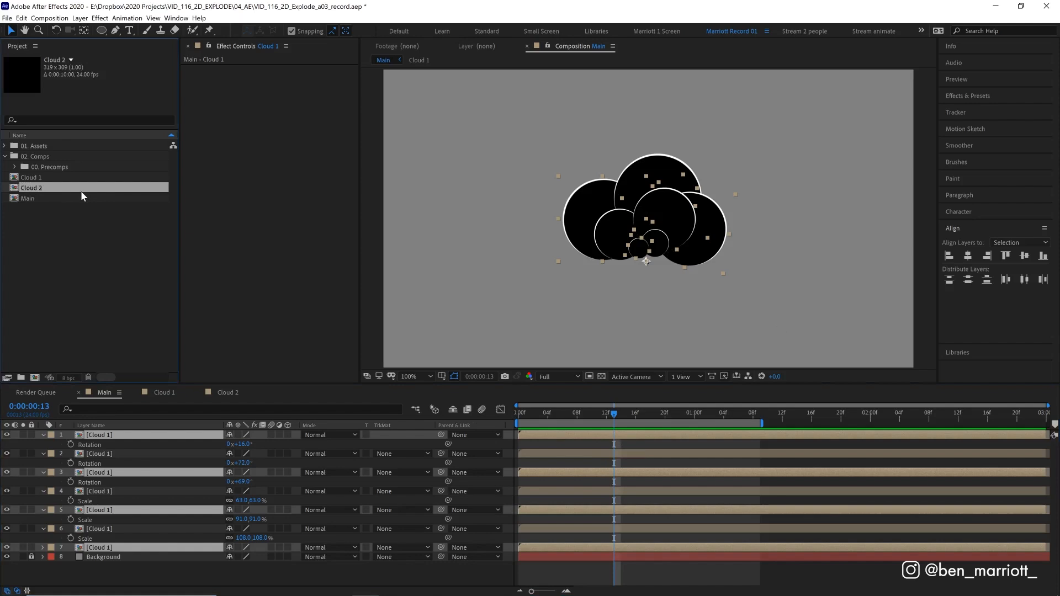
key(alt)
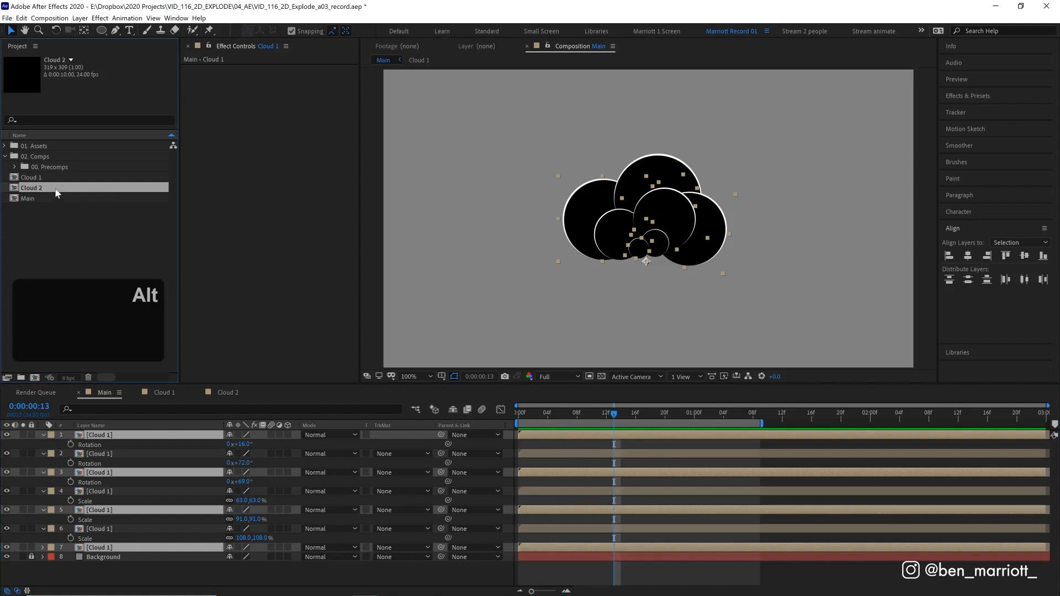
drag(144, 329, 175, 437)
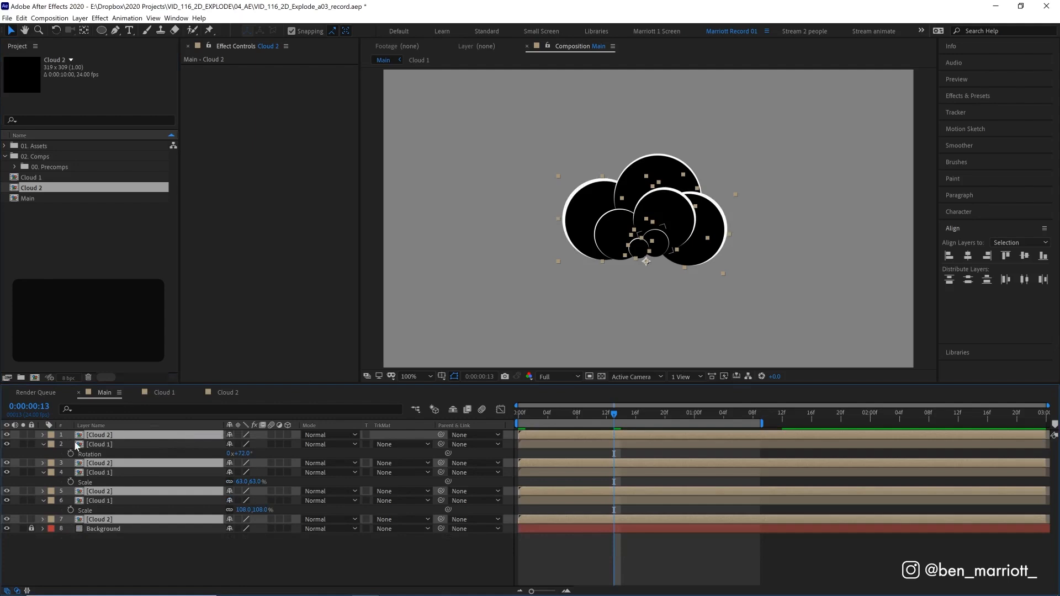
key(Home)
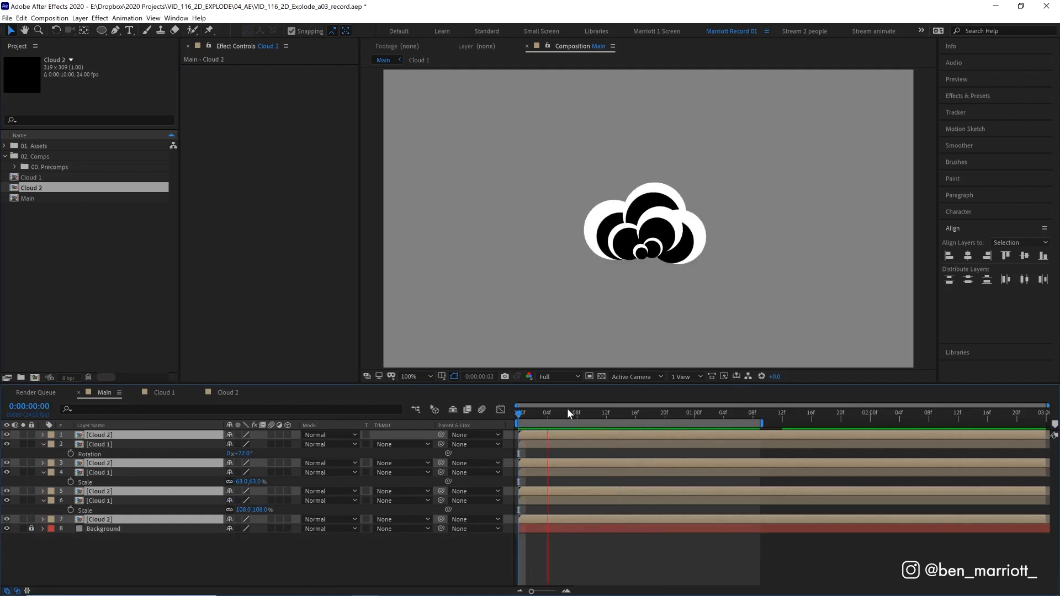
key(space)
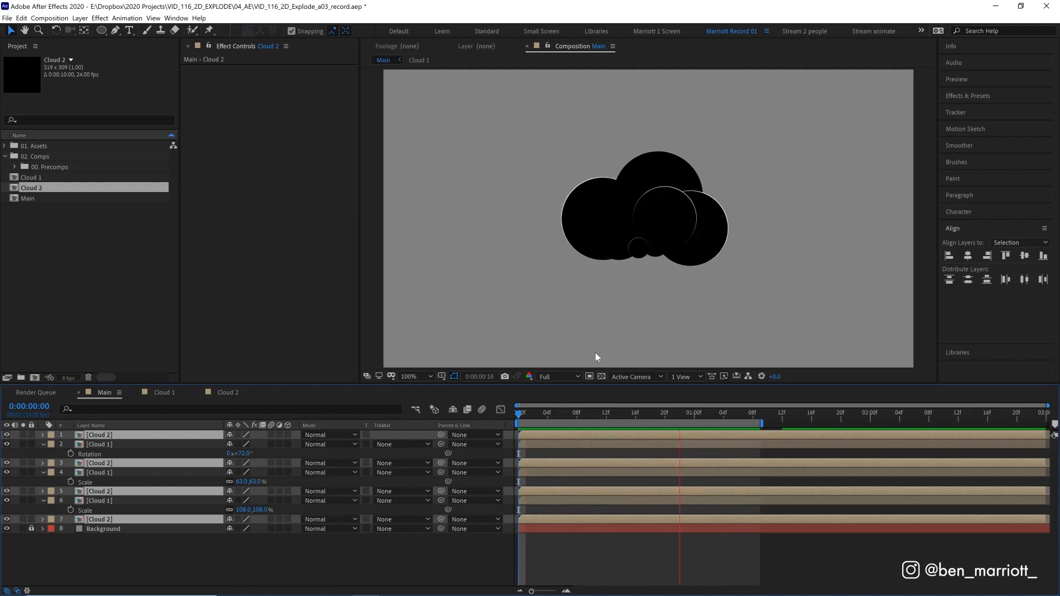
Add a new adjustment layer on top of Main and delete the Background layer
click(592, 537)
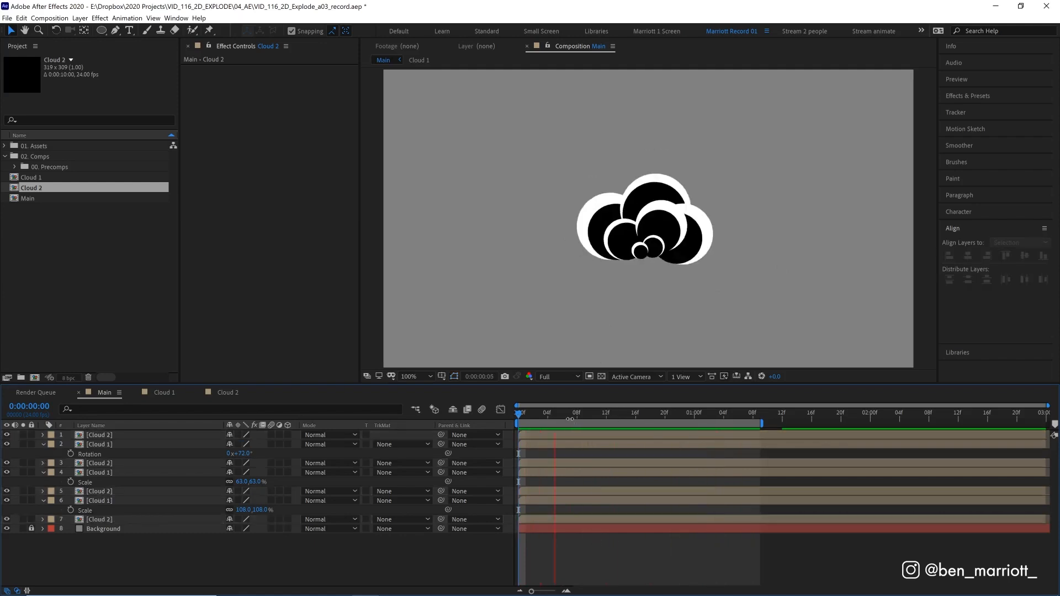
key(ctrl+space)
key(ctrl+alt+y)
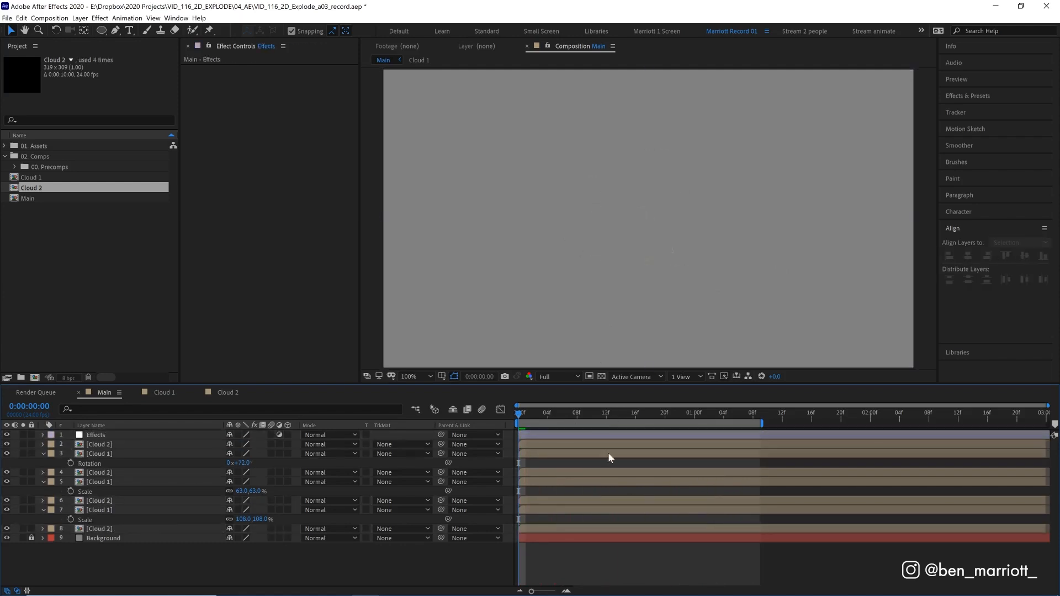
click(571, 414)
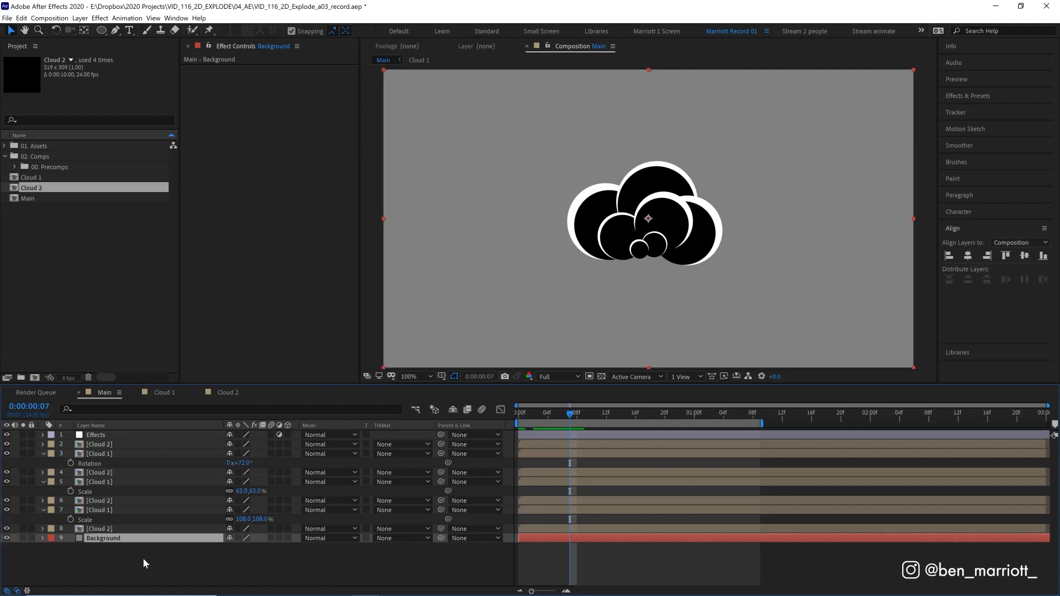
click(120, 539)
key(BackSpace)
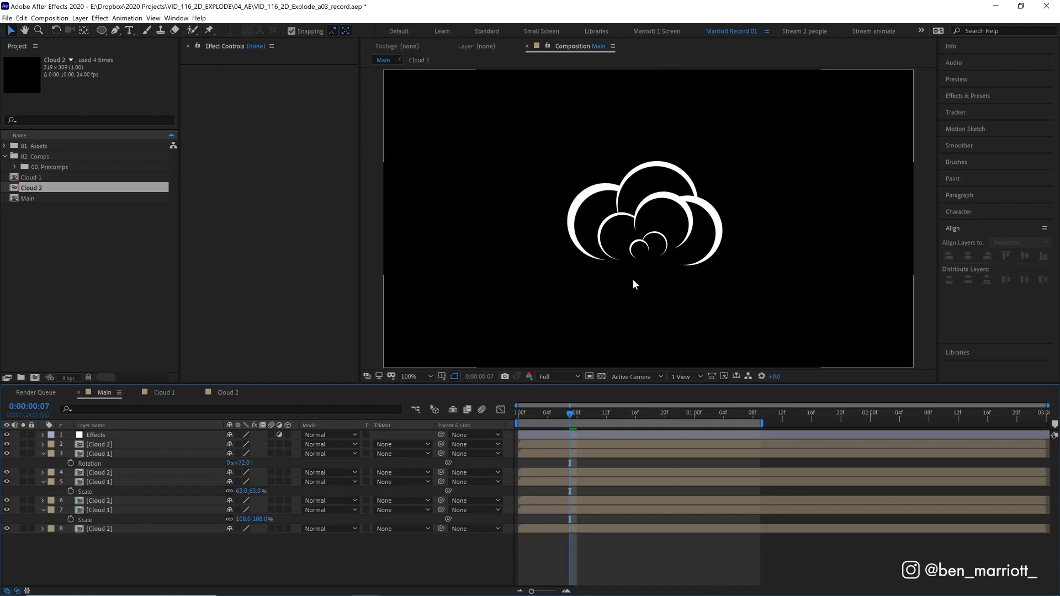
Set Main's composition background colour to gray and check it with the transparency grid
key(ctrl+k)
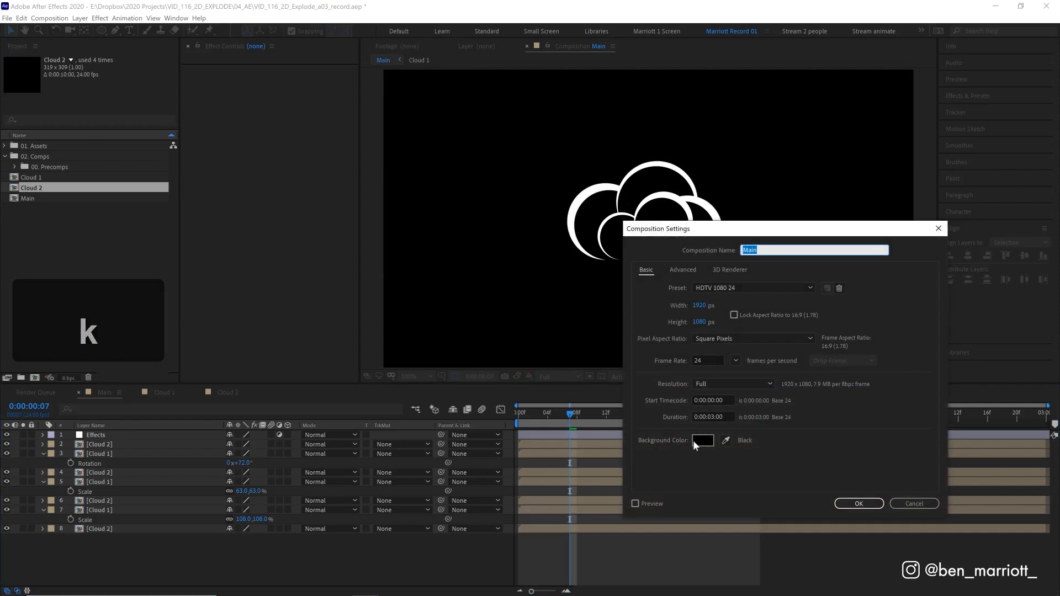
click(703, 440)
click(506, 334)
click(663, 282)
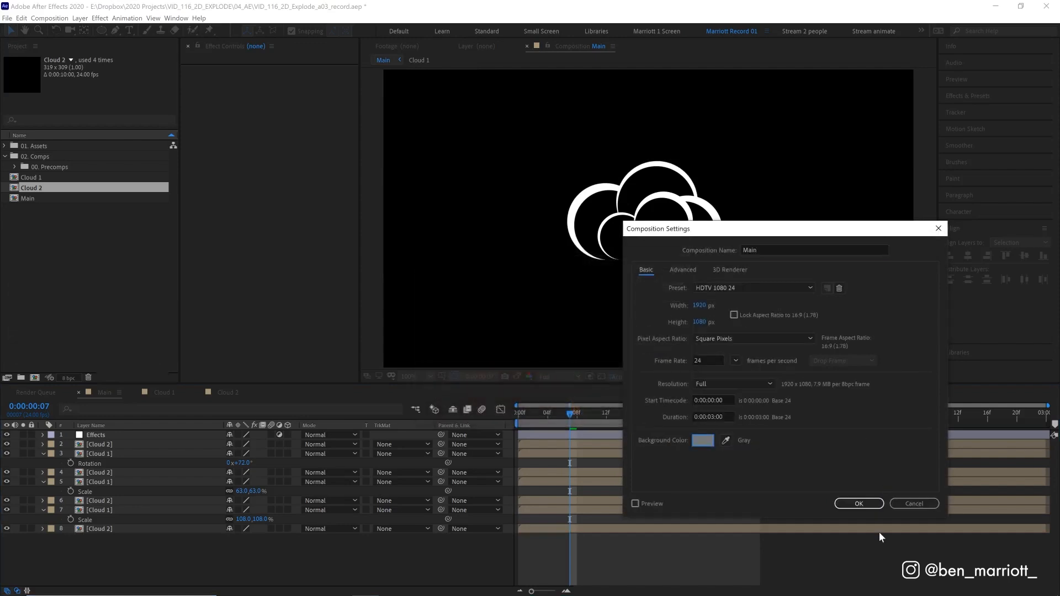
click(858, 504)
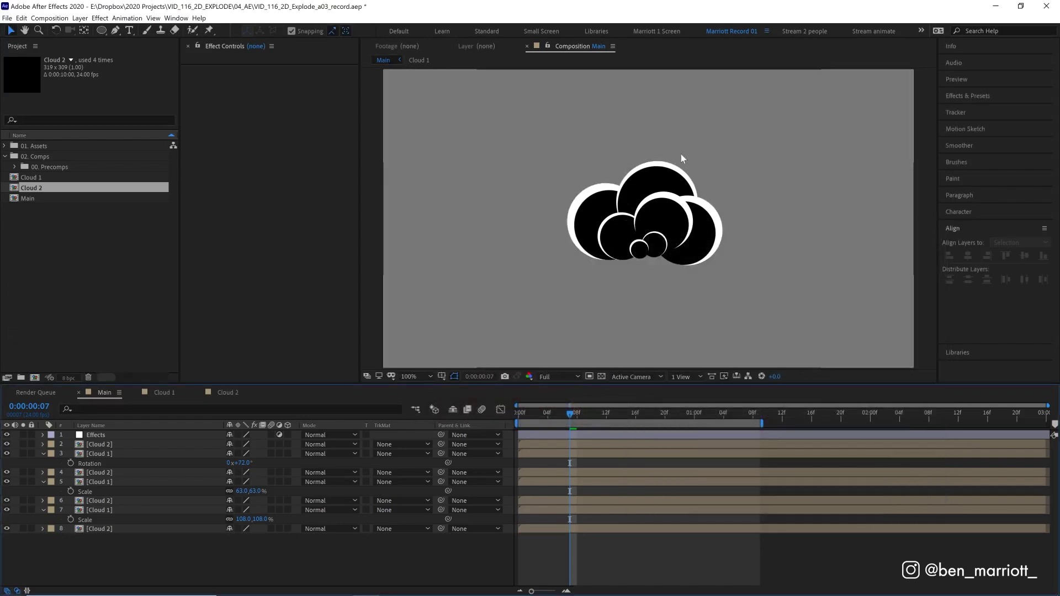
click(601, 377)
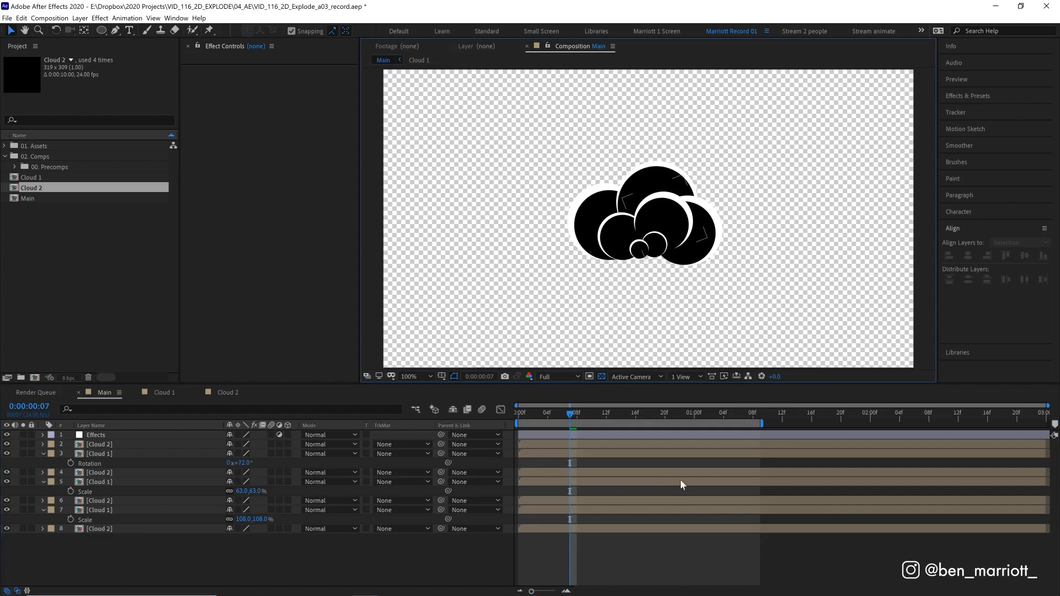
click(600, 375)
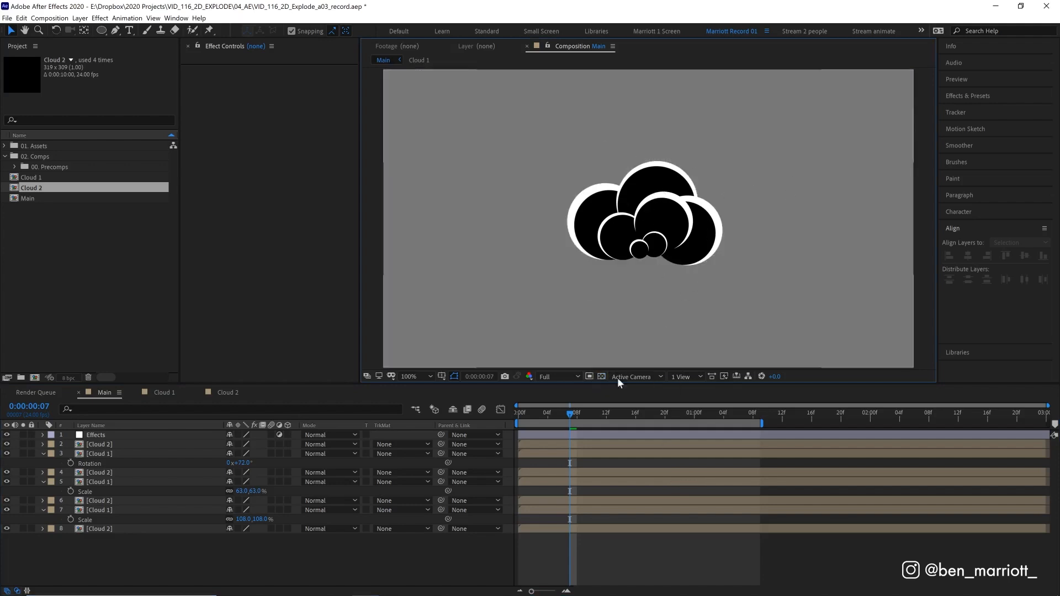
Apply Extract to the Effects layer and raise its black point to remove the black fills
click(549, 435)
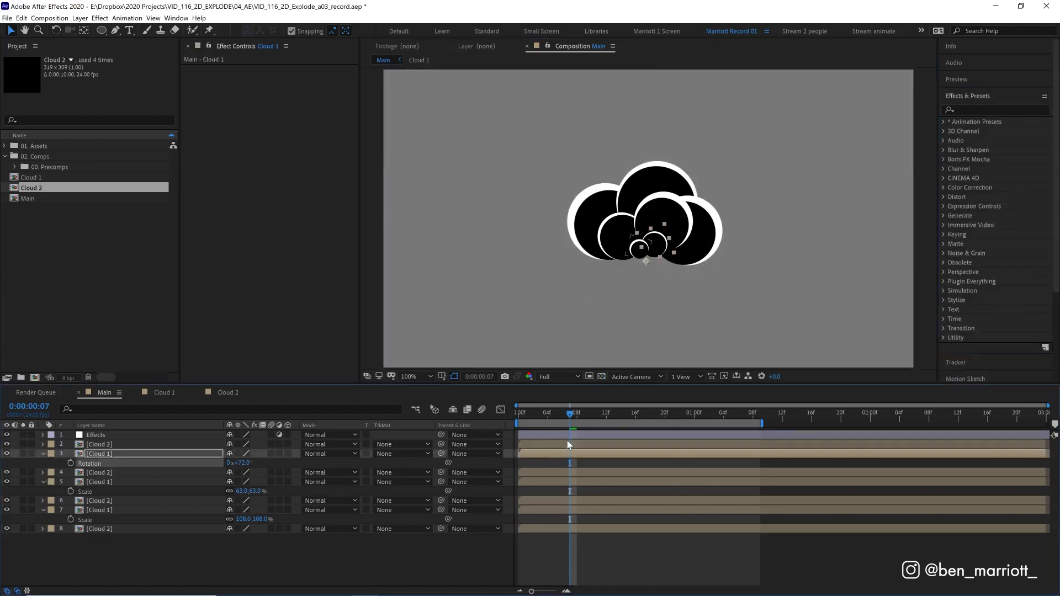
click(995, 108)
text(extra)
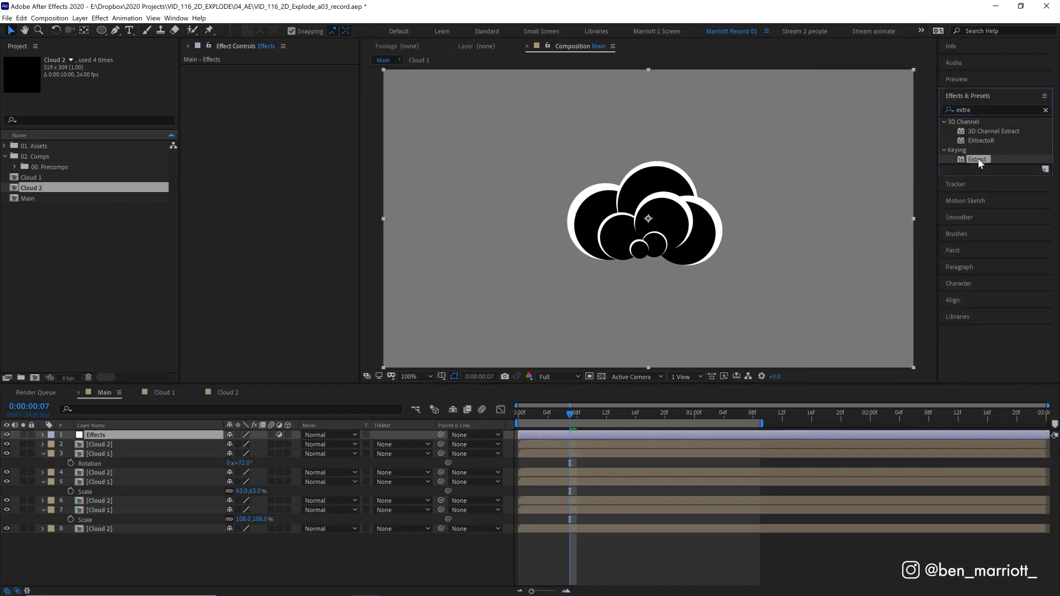
double_click(977, 158)
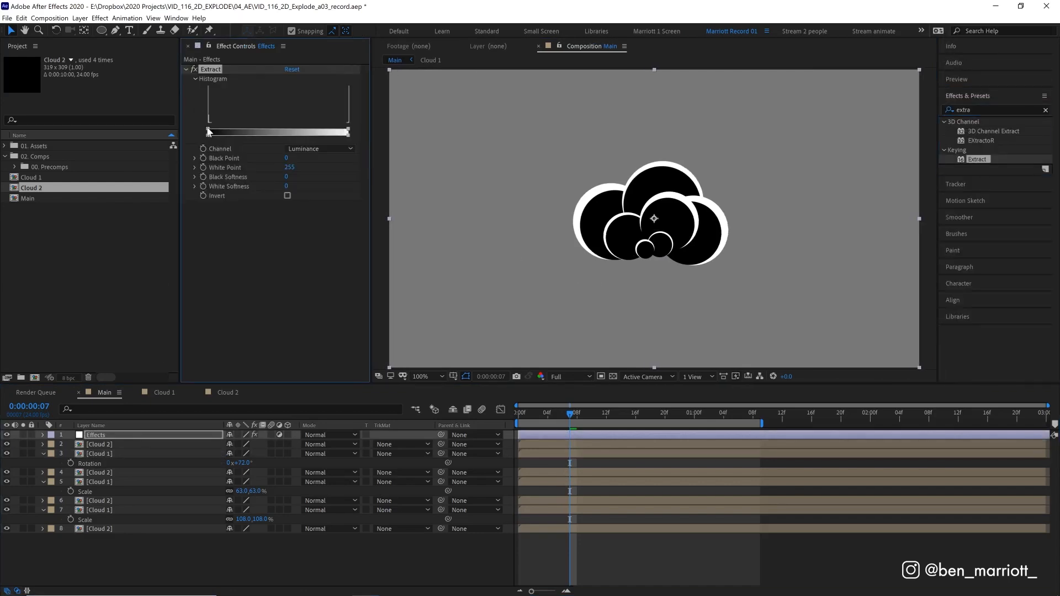
drag(208, 131, 237, 131)
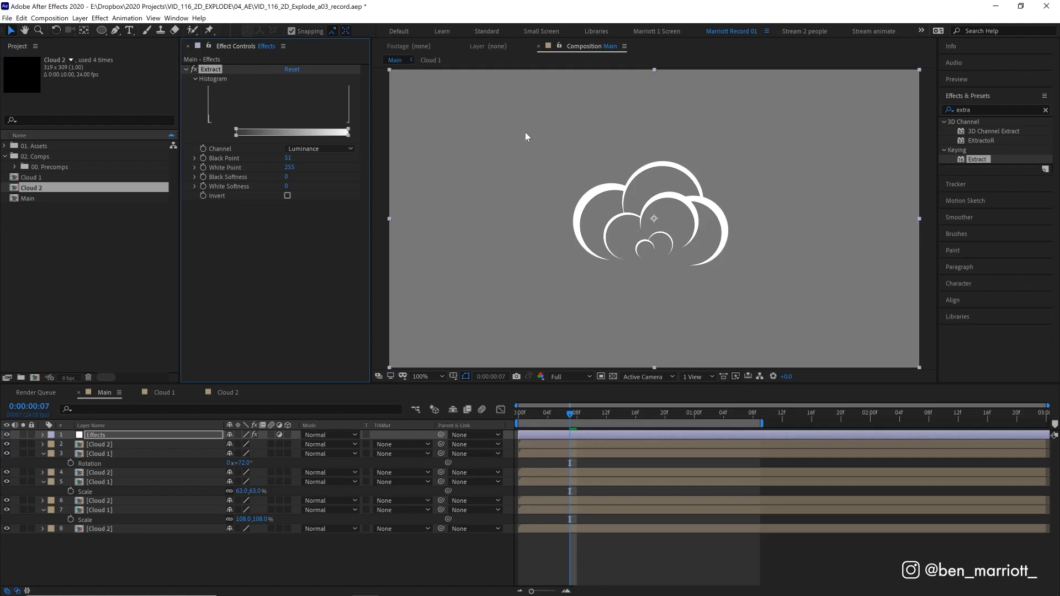
Preview the outlined cloud and check it against the transparency grid
key(space)
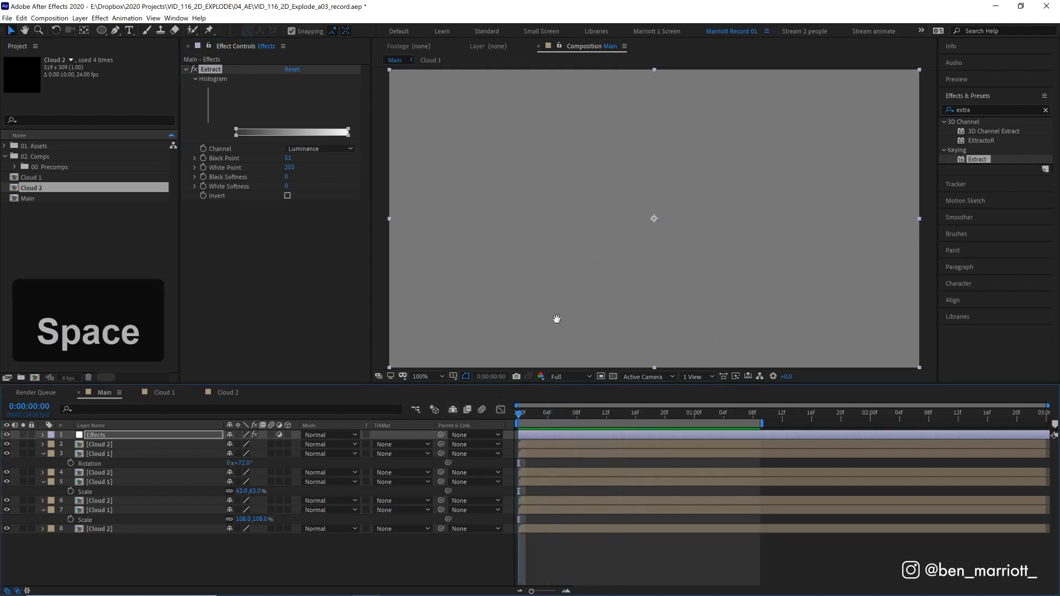
key(space)
click(602, 376)
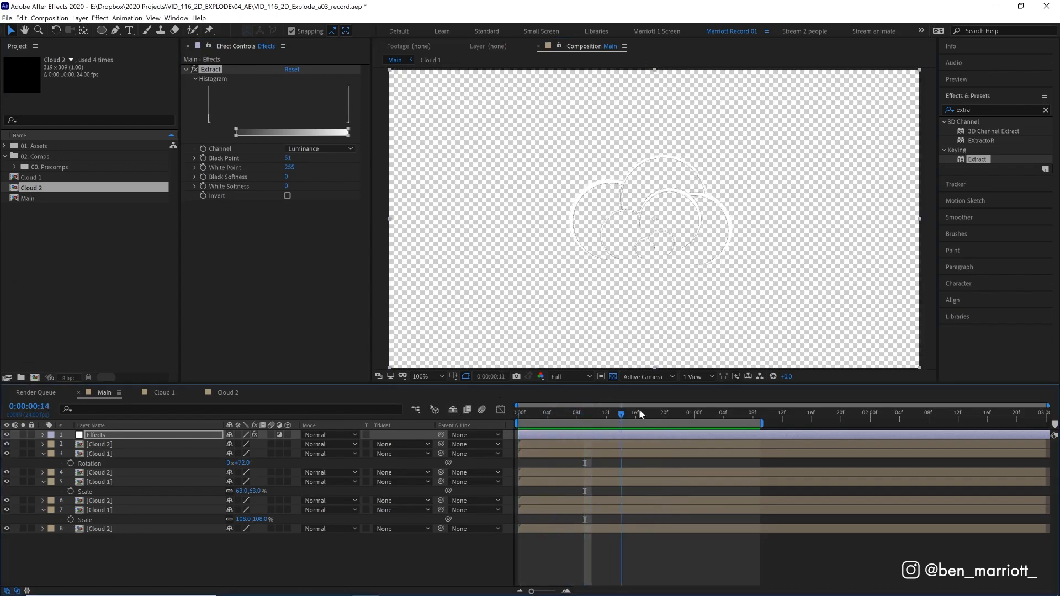
drag(585, 407, 547, 408)
click(602, 376)
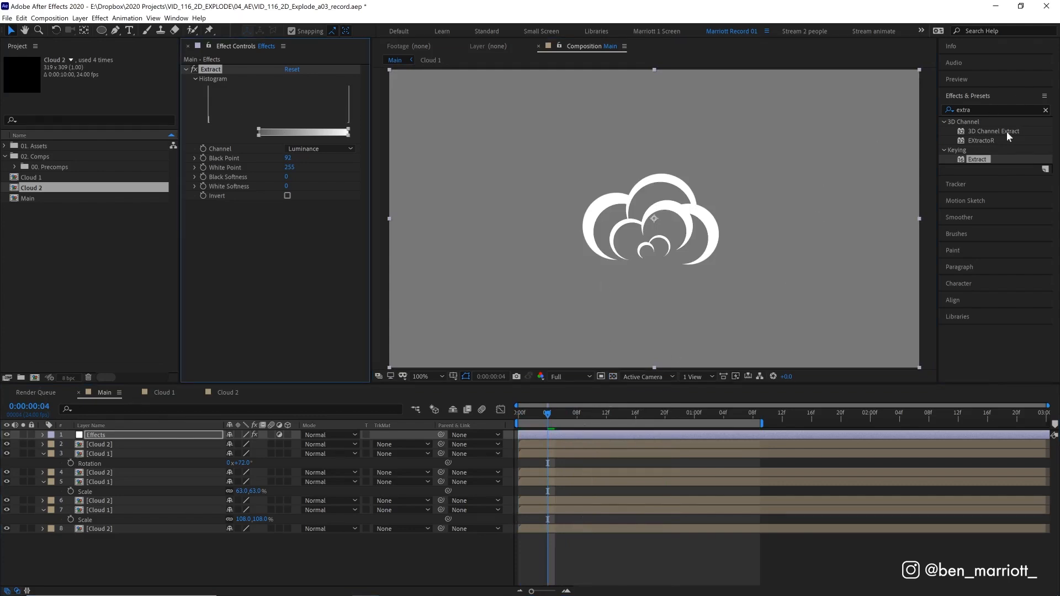
Apply Turbulent Displace to the Effects layer with Size lowered to 13
click(1000, 109)
key(ctrl+a)
text(tur)
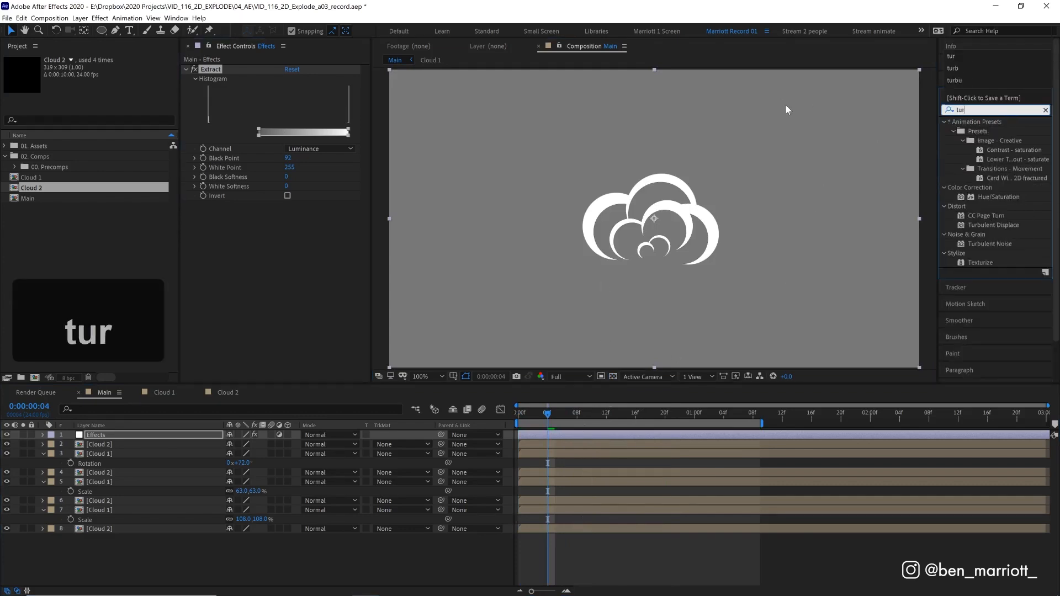
text(b)
double_click(993, 131)
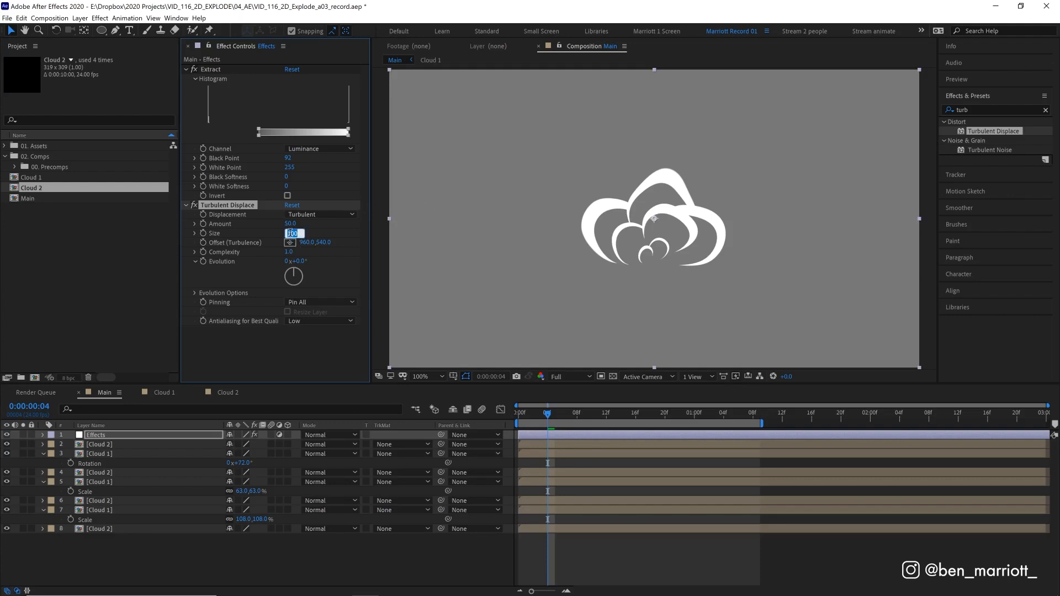
text(10)
key(Return)
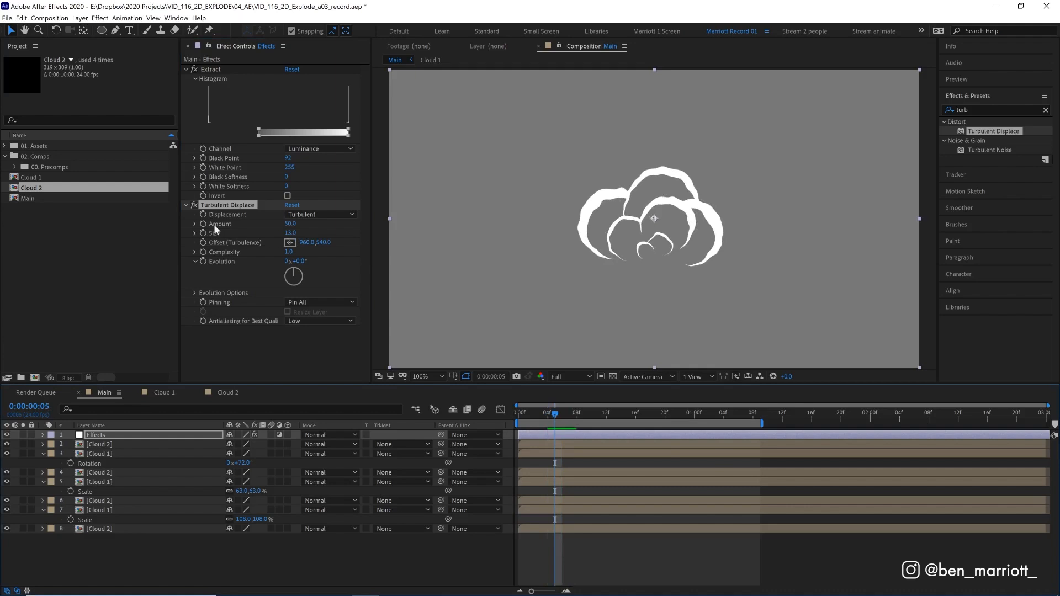
Drive Turbulent Displace's Evolution with the expression time*200 and play back the wobbling outlines
drag(559, 413, 547, 412)
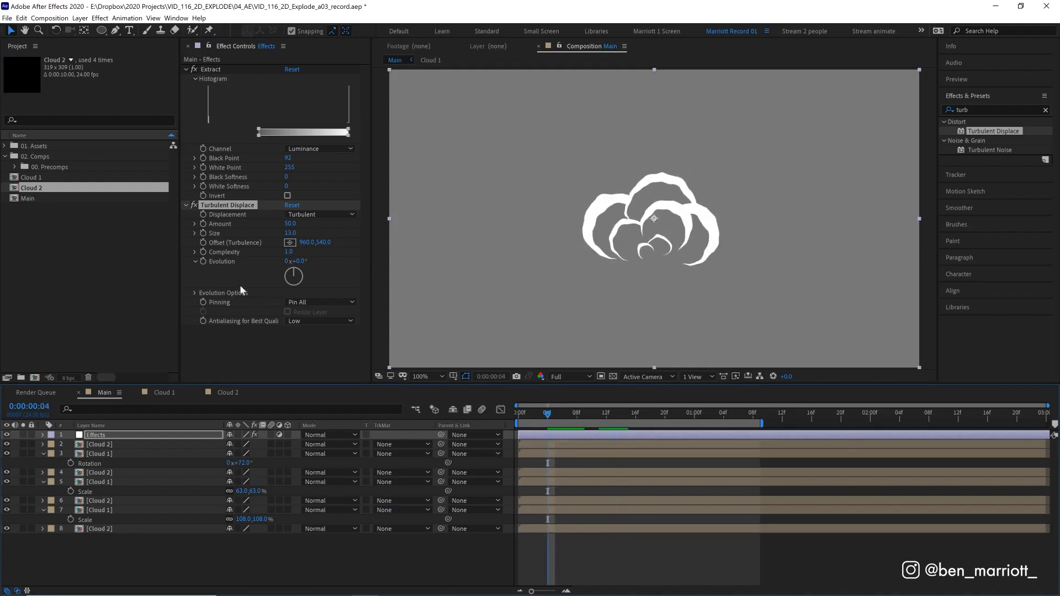
alt+click(202, 261)
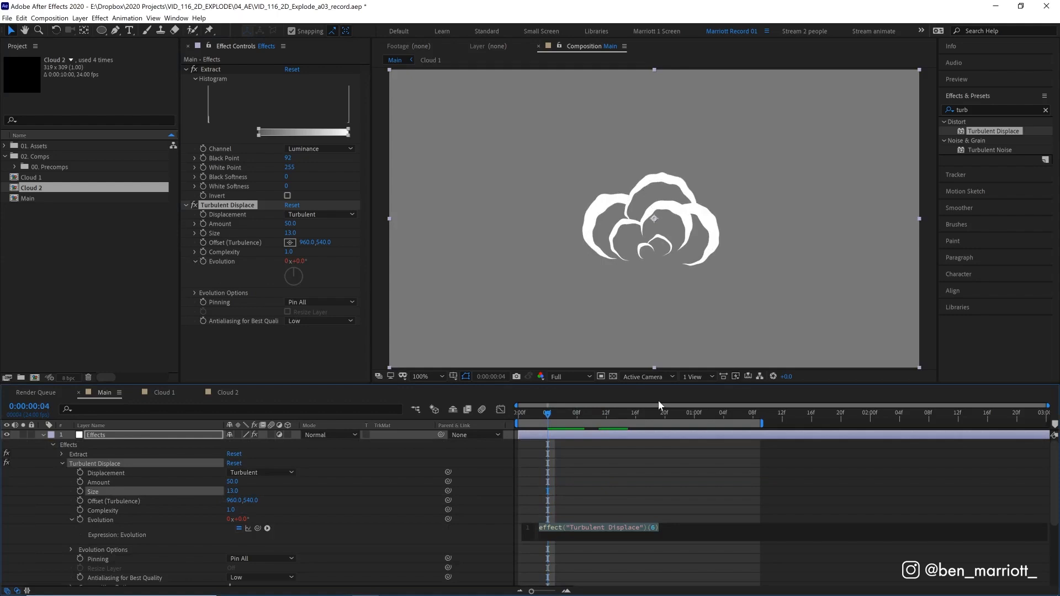
text(time*)
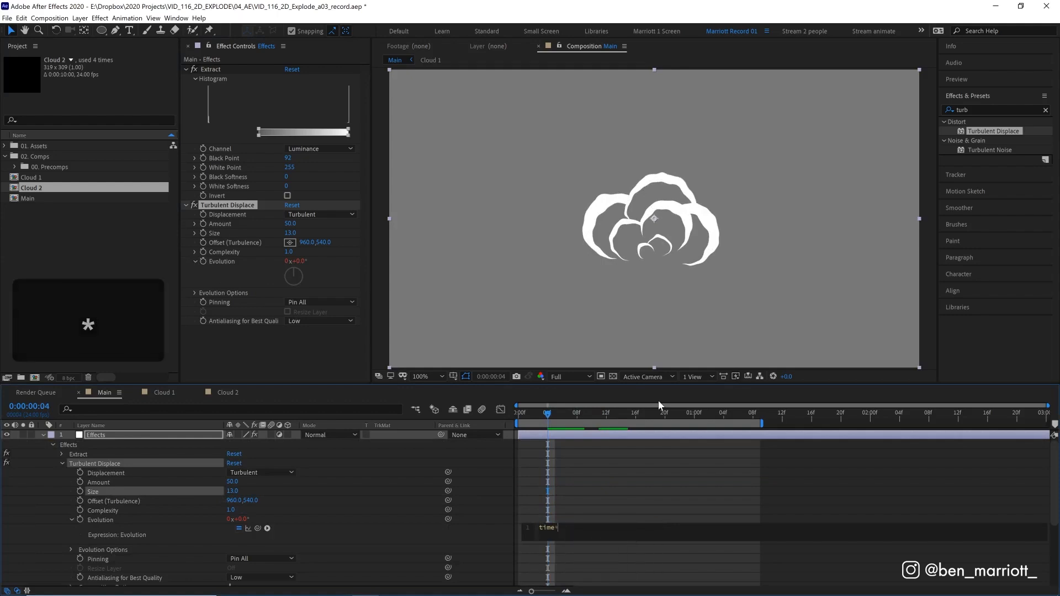
text(200)
click(658, 400)
drag(547, 412, 584, 412)
click(555, 411)
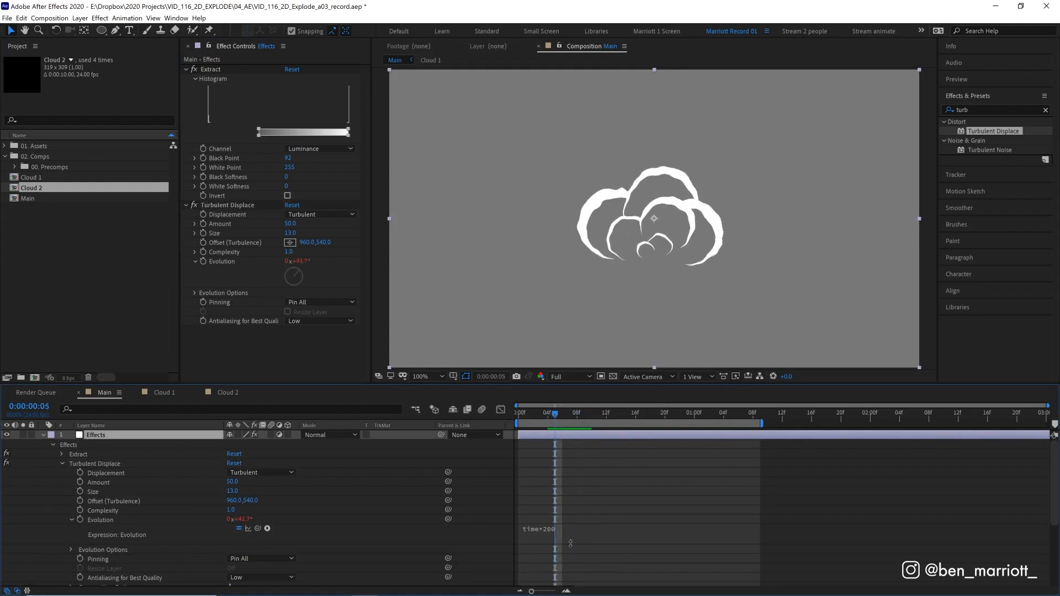
key(space)
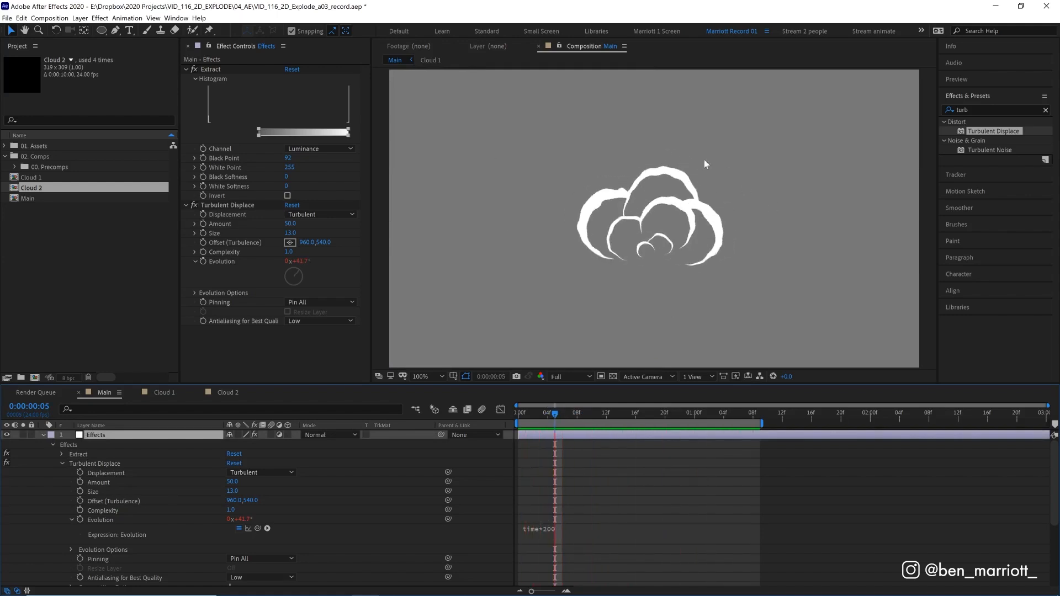
mouse_move(620, 414)
mouse_down()
mouse_move(689, 416)
mouse_move(635, 414)
mouse_up()
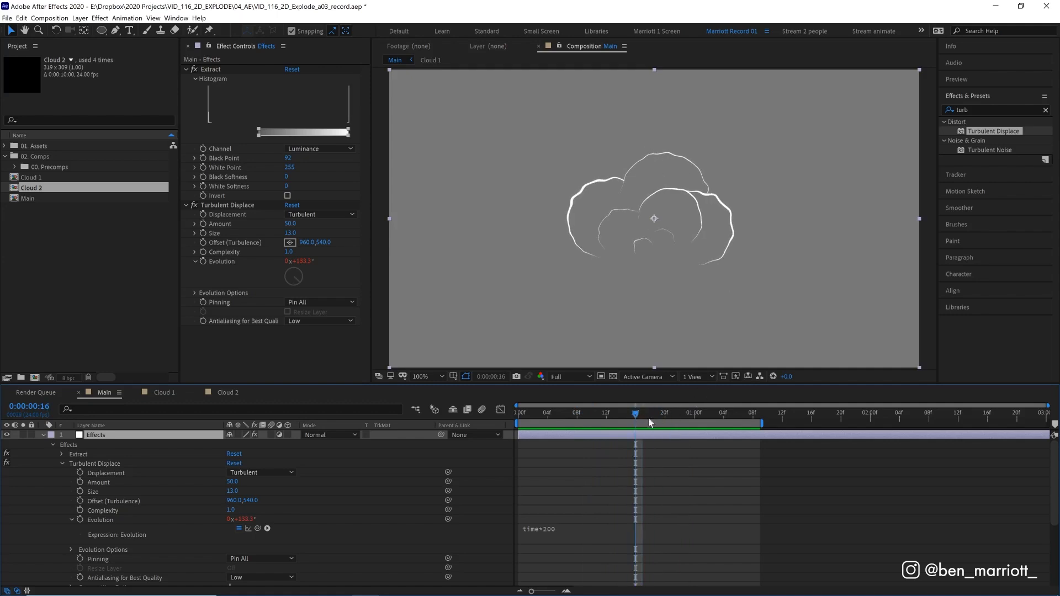
drag(635, 414, 665, 414)
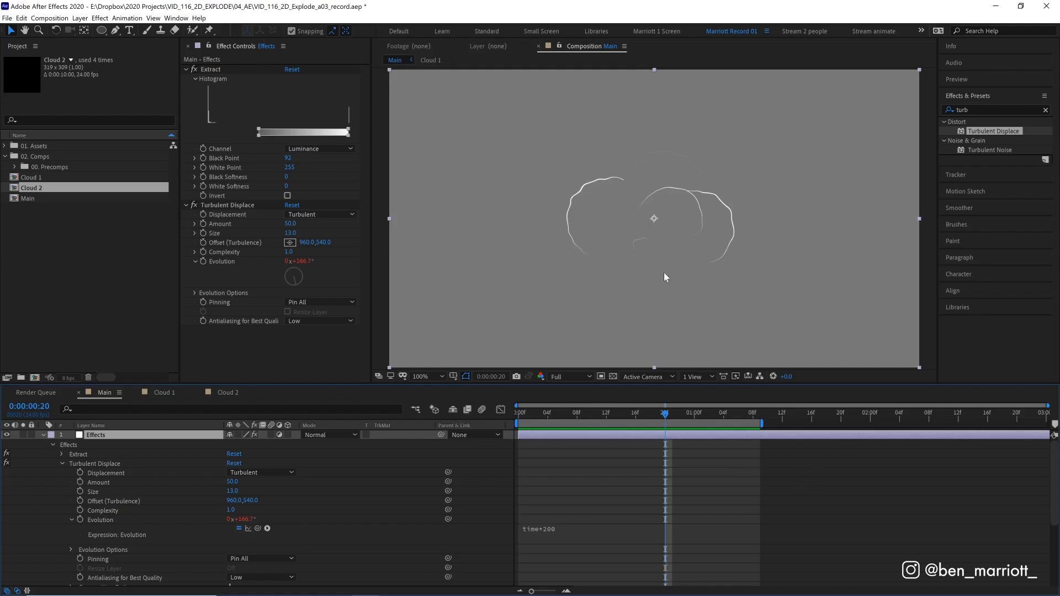
click(587, 414)
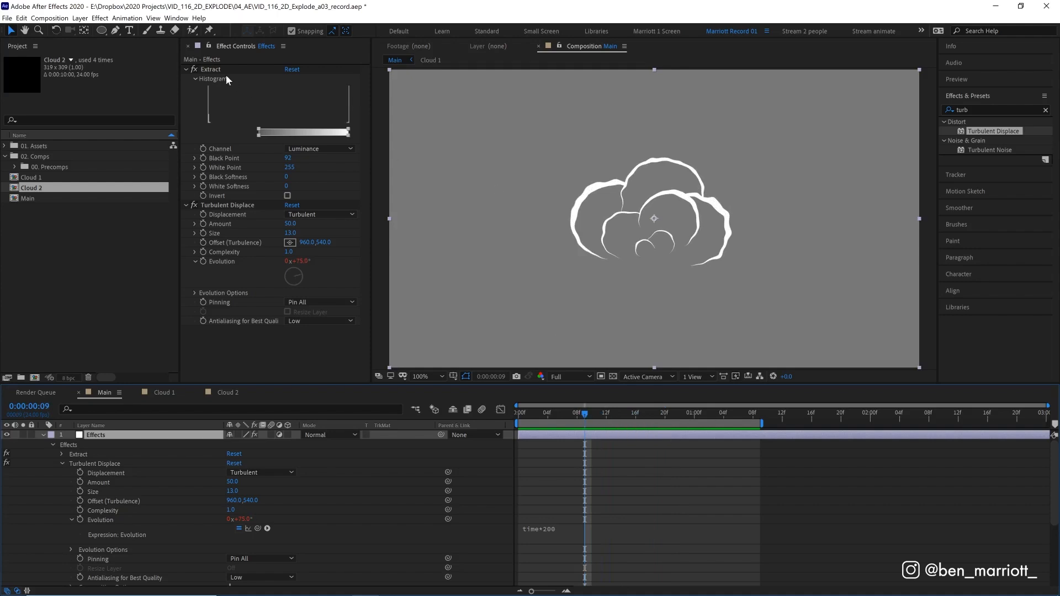
click(211, 69)
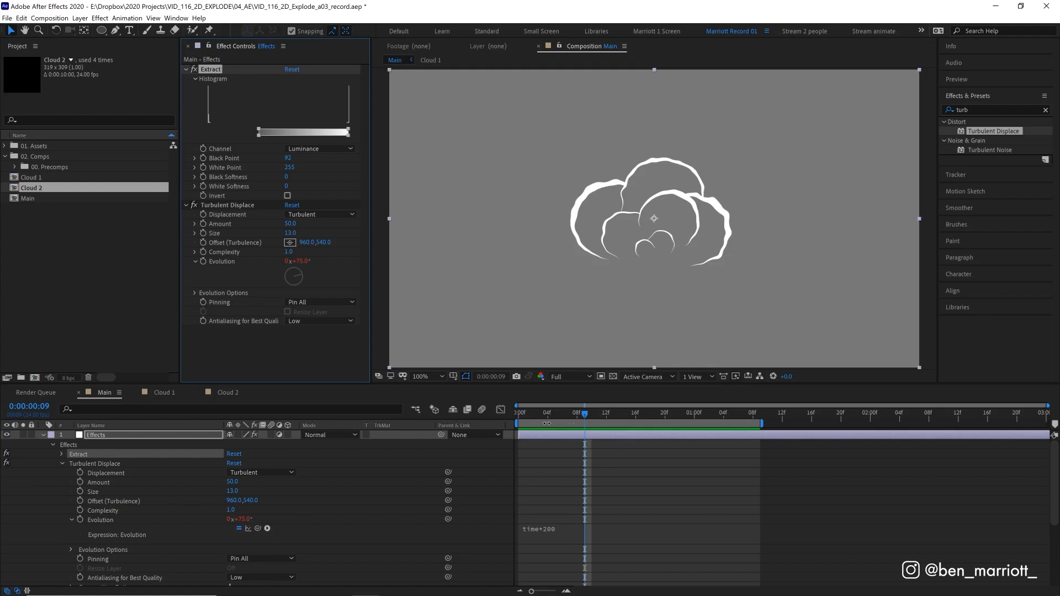
Hide the Effects layer, create a new full-frame Gray Solid 2 and fill it with Fractal Noise
key(u)
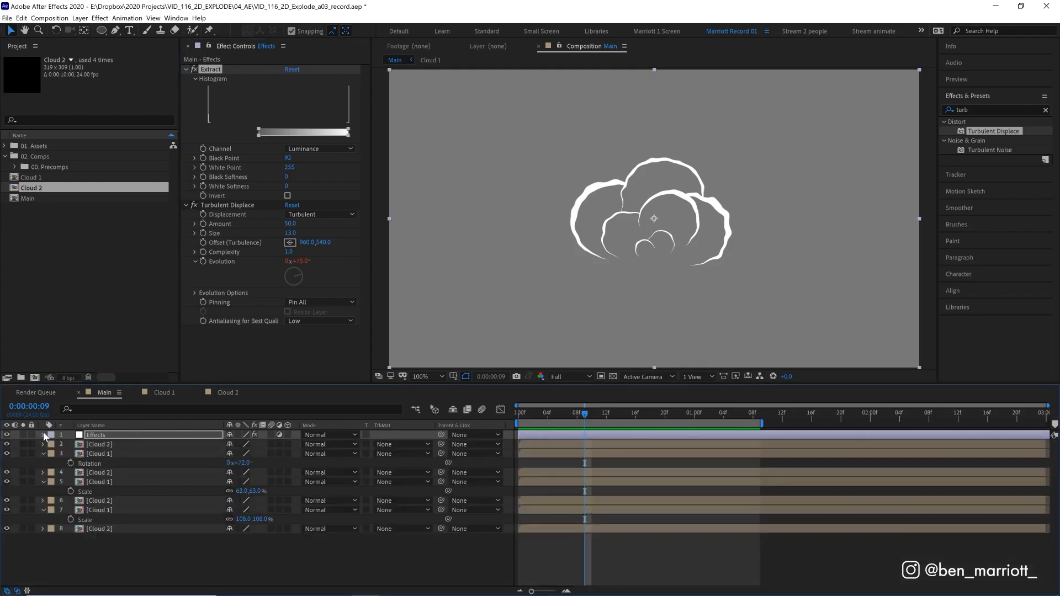
click(8, 435)
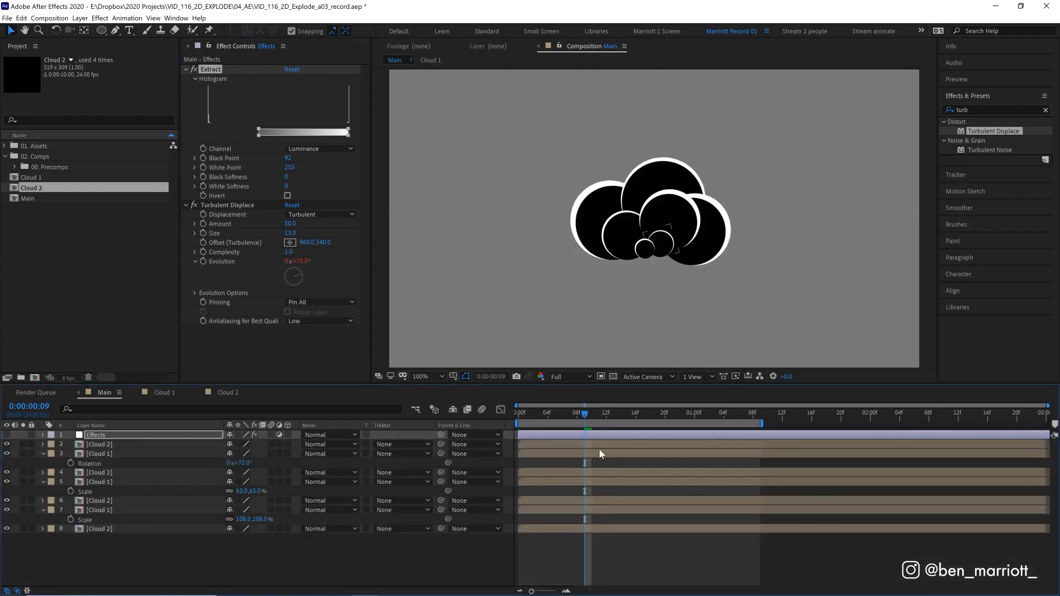
click(623, 537)
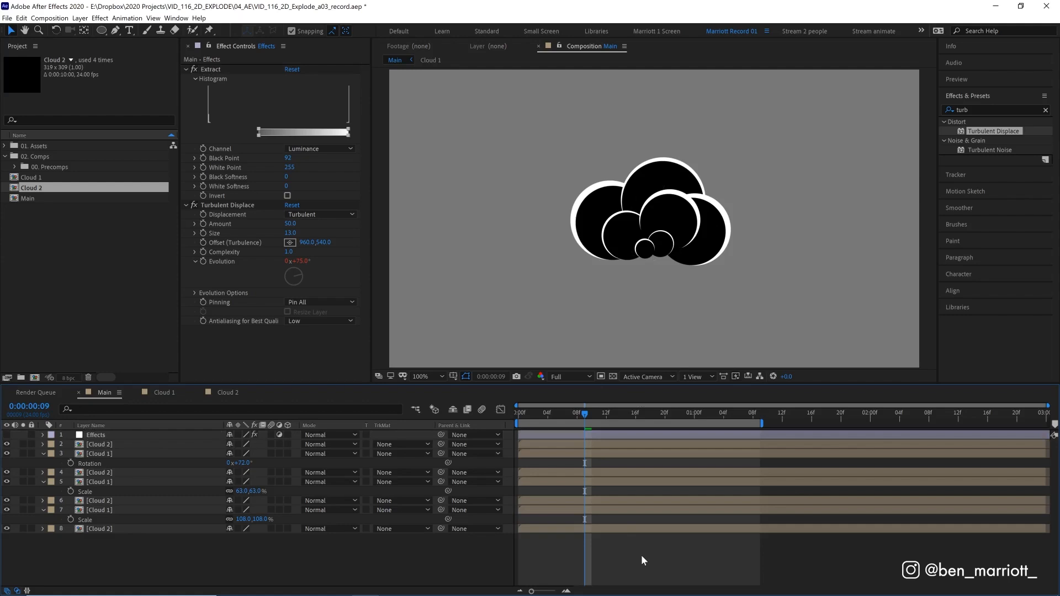
key(ctrl+y)
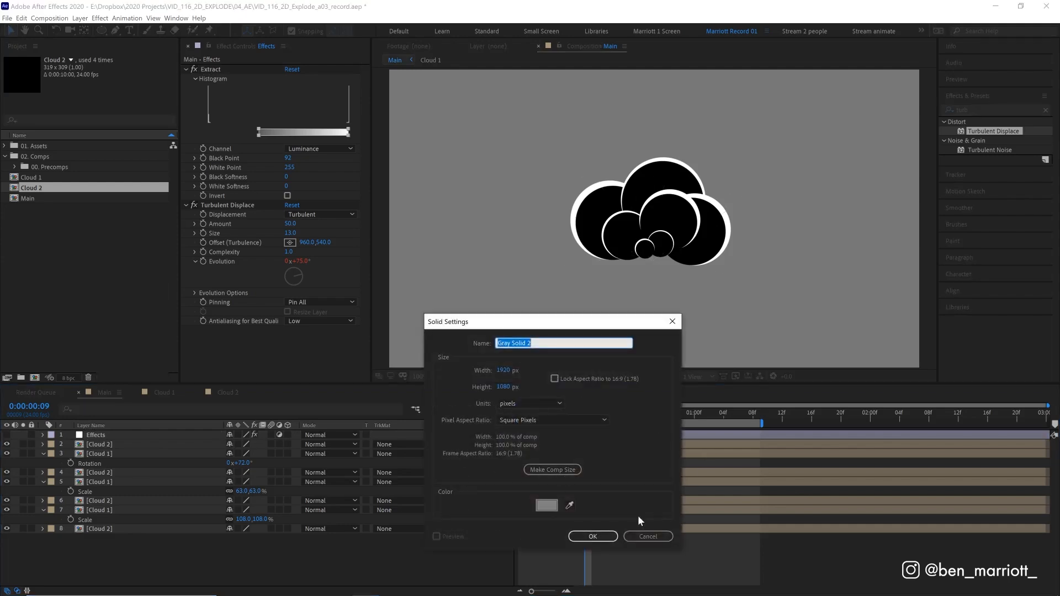
click(591, 537)
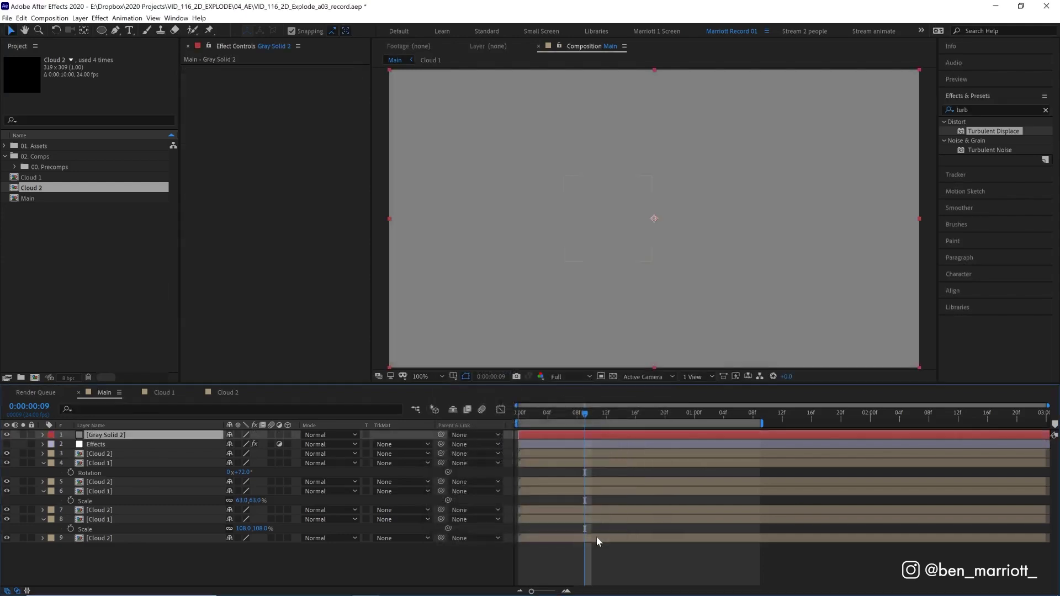
click(975, 110)
text(frac)
double_click(995, 207)
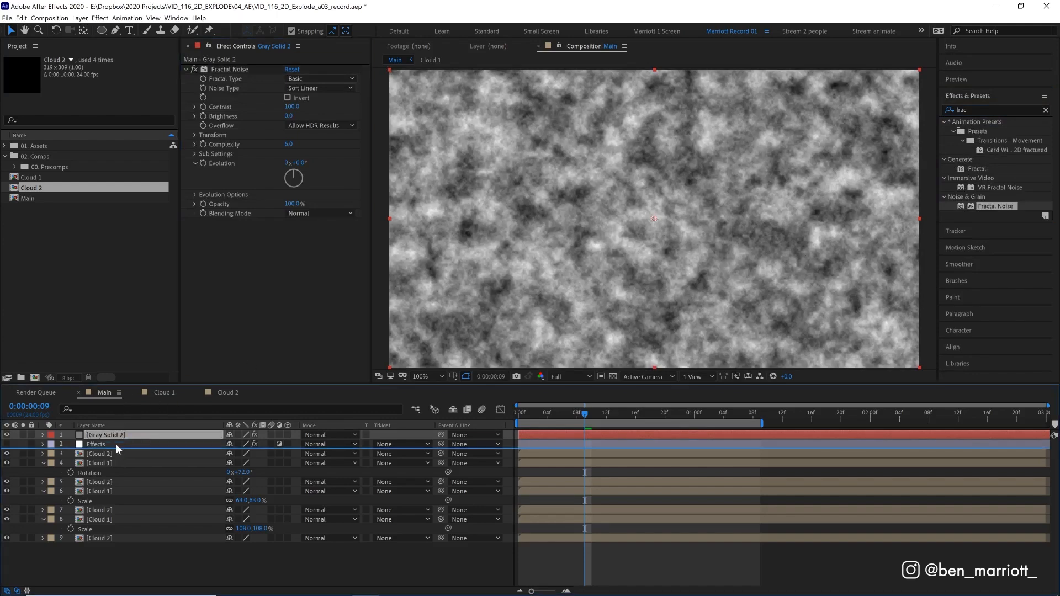
Move Gray Solid 2 below the Effects layer, clip its noise to the cloud shapes and preview
drag(119, 435, 116, 448)
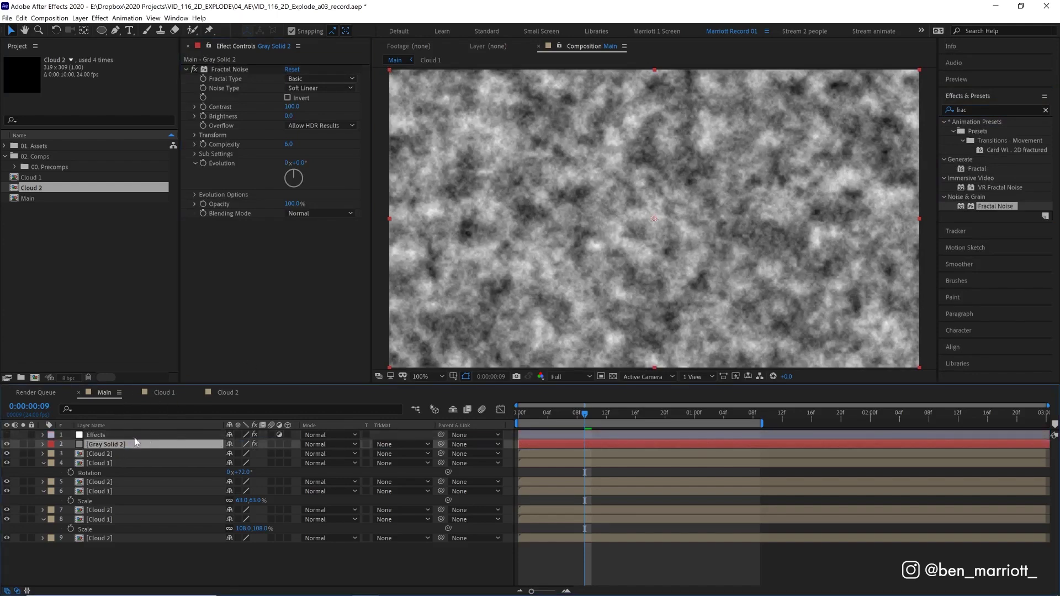
click(367, 444)
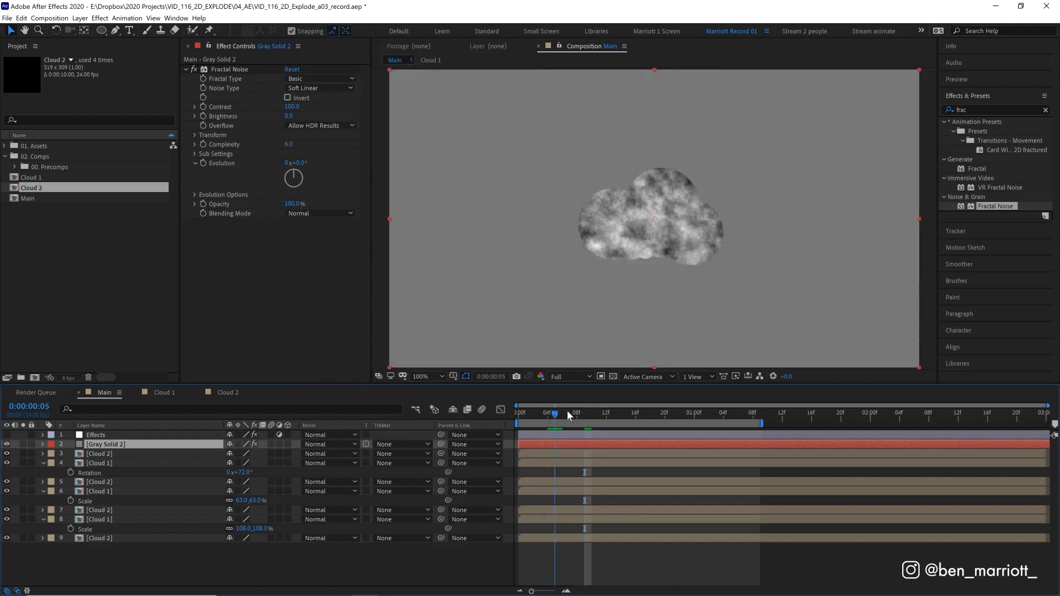
click(519, 414)
key(space)
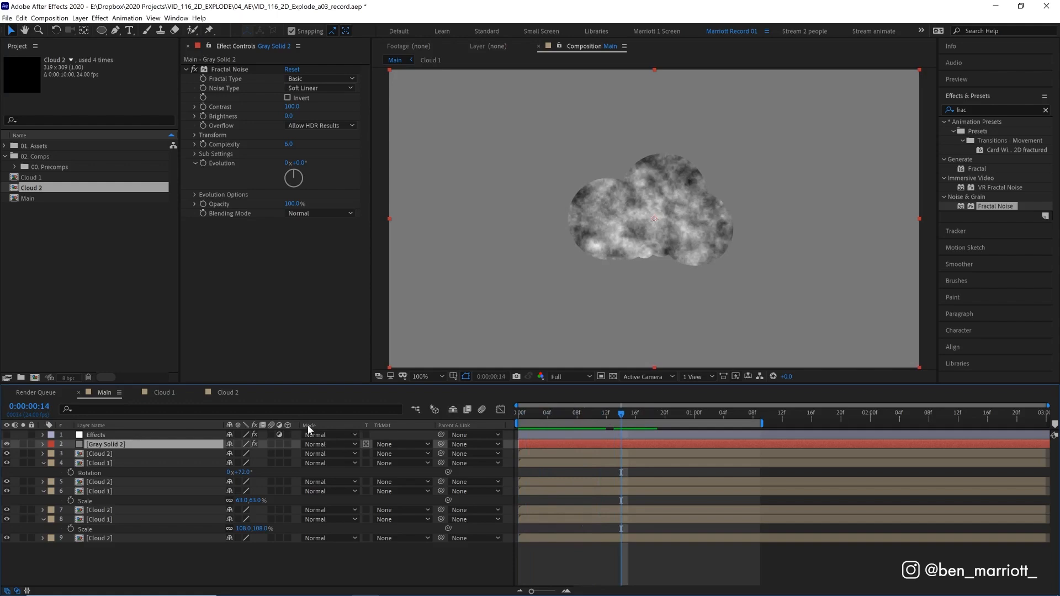
Set Gray Solid 2's blending mode to Multiply and play the blackened cloud
click(330, 444)
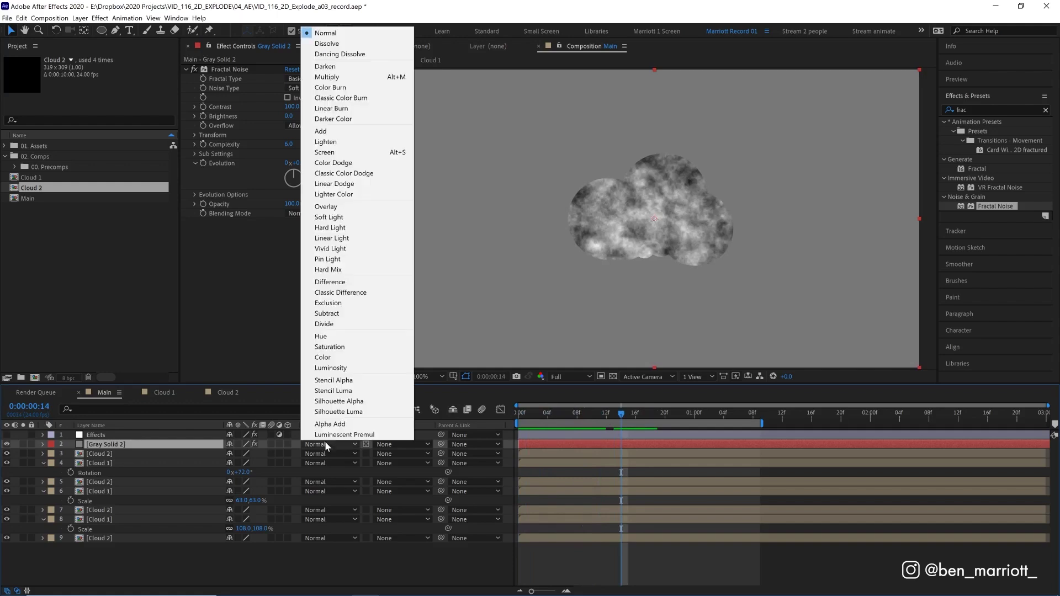
click(348, 77)
click(519, 413)
key(space)
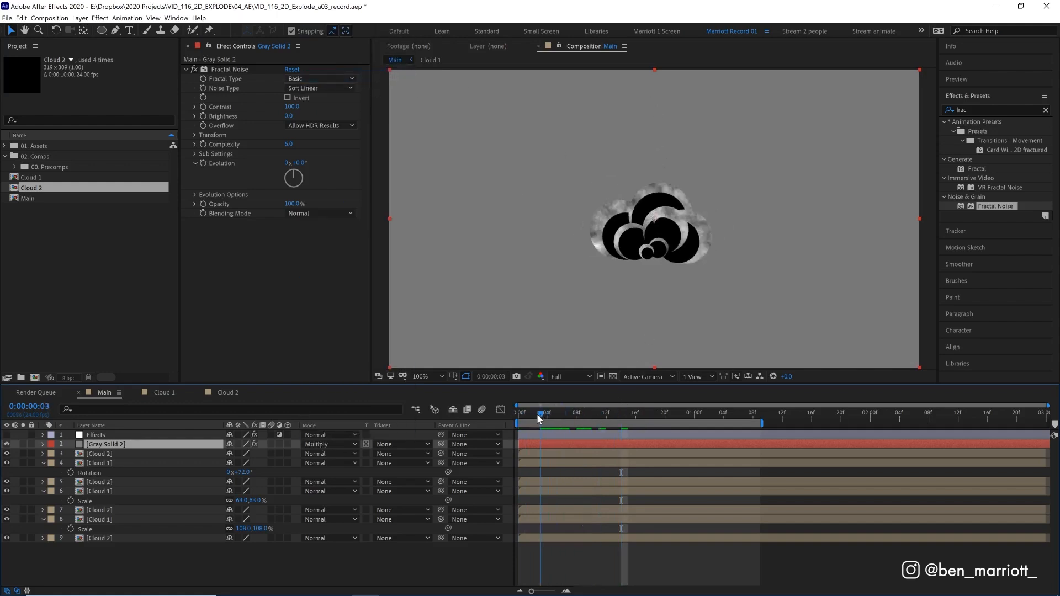
Reduce the Fractal Noise Transform scale to 30 and preview the finer noise
click(576, 413)
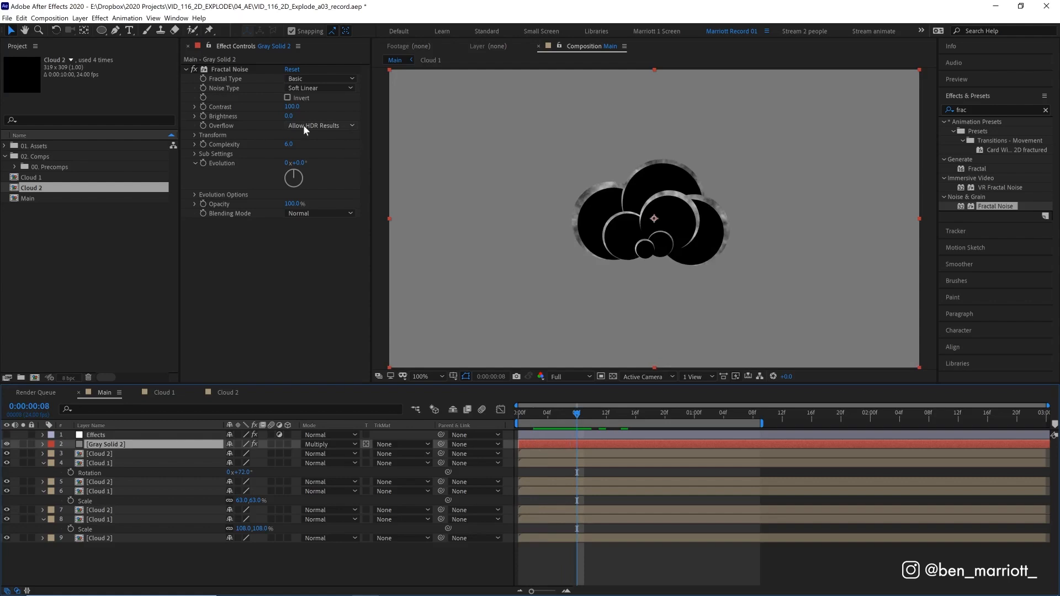
click(292, 107)
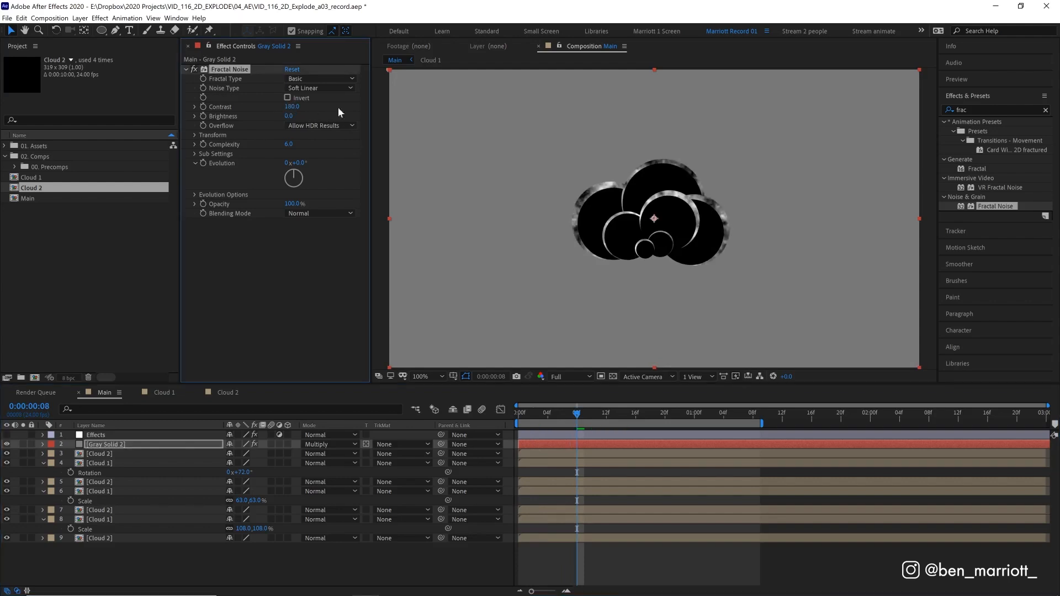
click(194, 134)
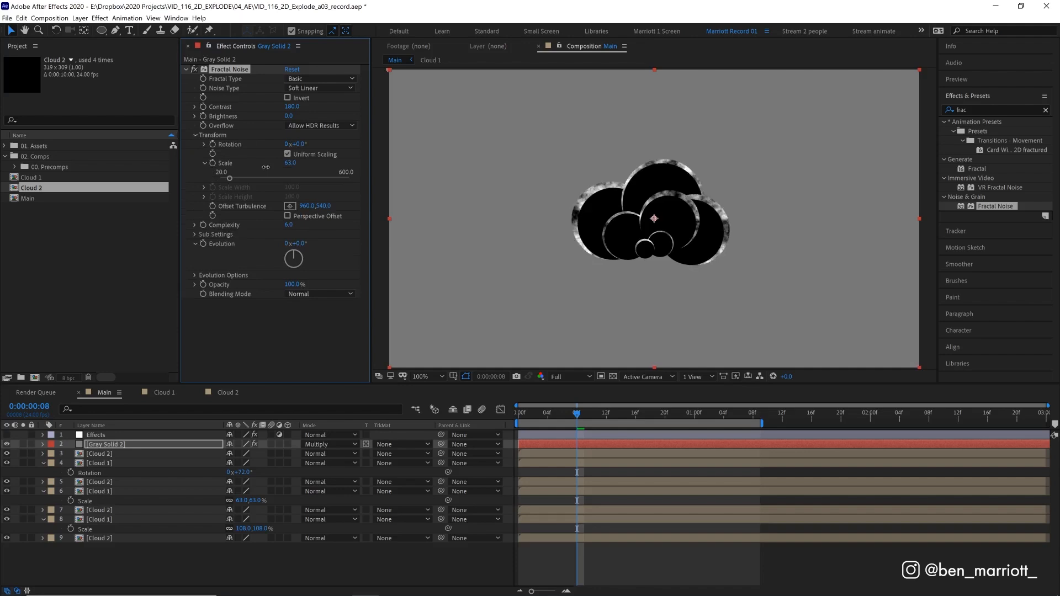
drag(295, 163, 262, 168)
key(space)
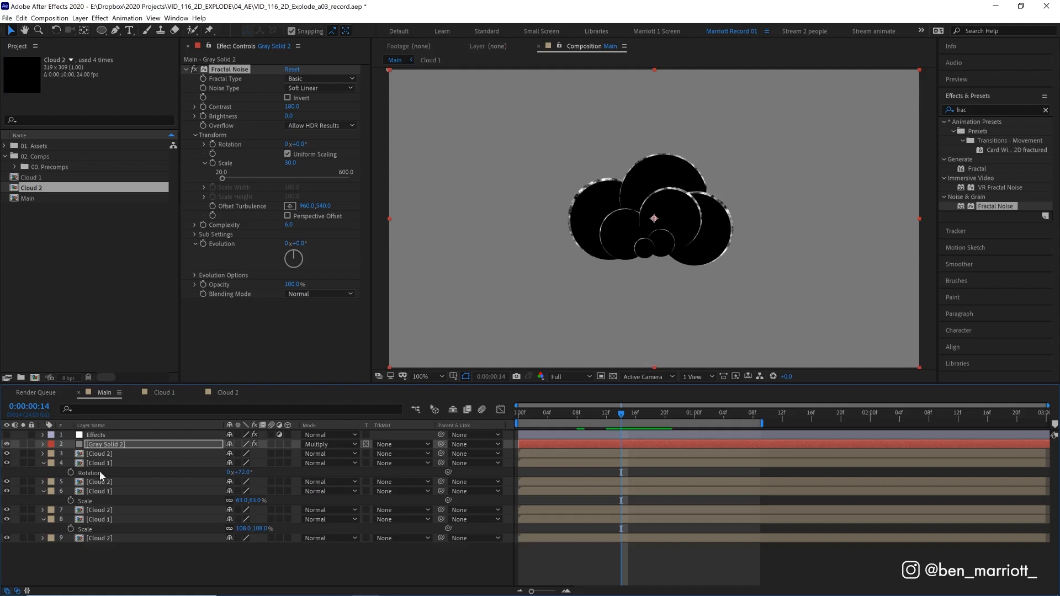
Turn the Effects layer back on and scrub through the explosion frames
click(6, 435)
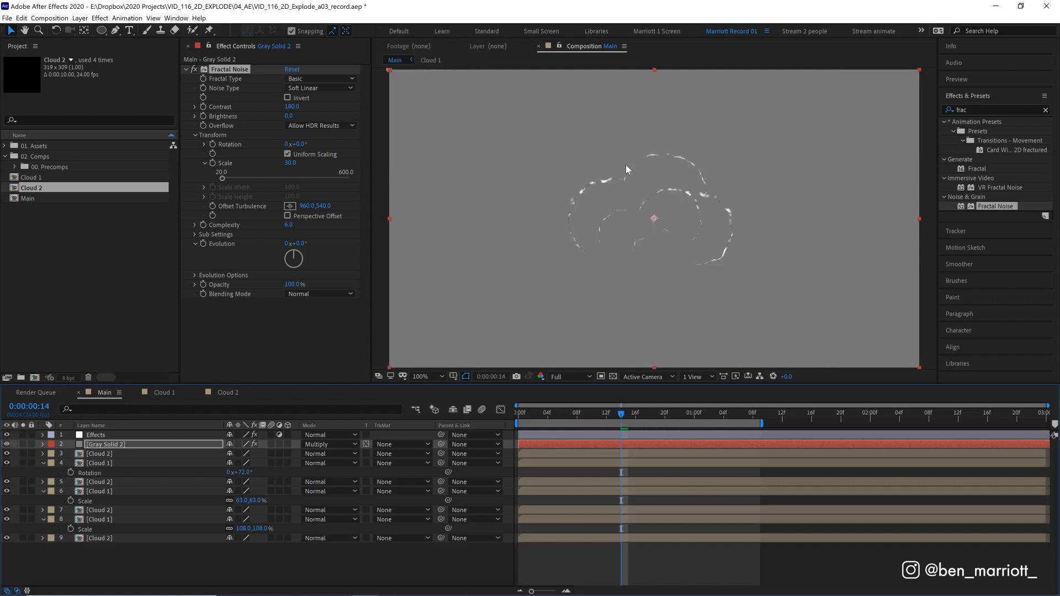
mouse_move(619, 412)
mouse_down()
mouse_move(700, 413)
mouse_move(619, 414)
mouse_up()
key(Page_Up)
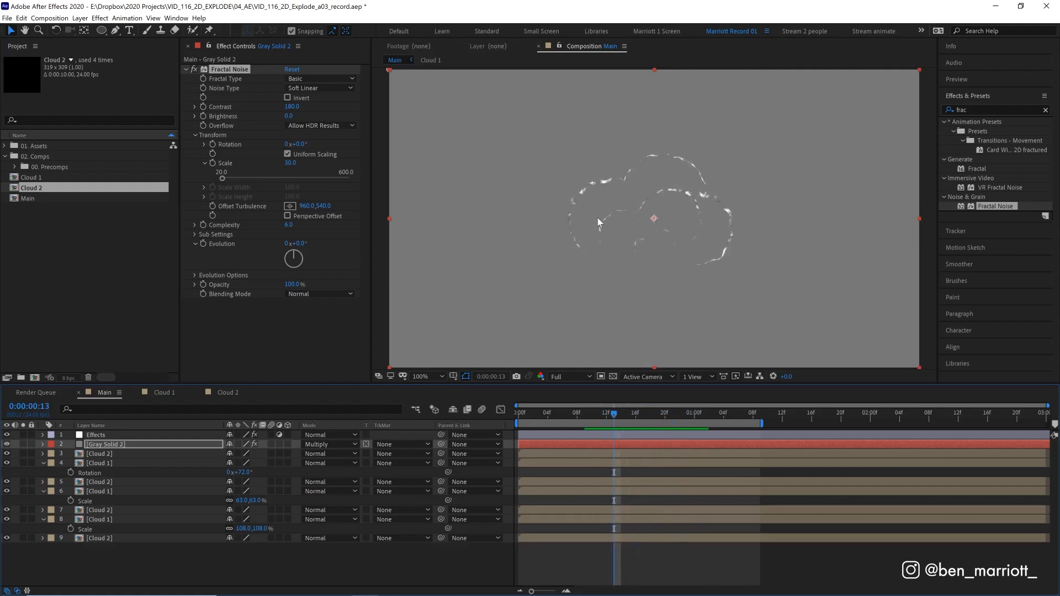
mouse_move(613, 413)
mouse_down()
mouse_move(521, 413)
mouse_move(683, 411)
mouse_move(547, 411)
mouse_move(620, 413)
mouse_up()
Keyframe Gray Solid 2's opacity from 0% at frame 4 to 100% at frame 14 and check the fade-in
key(t)
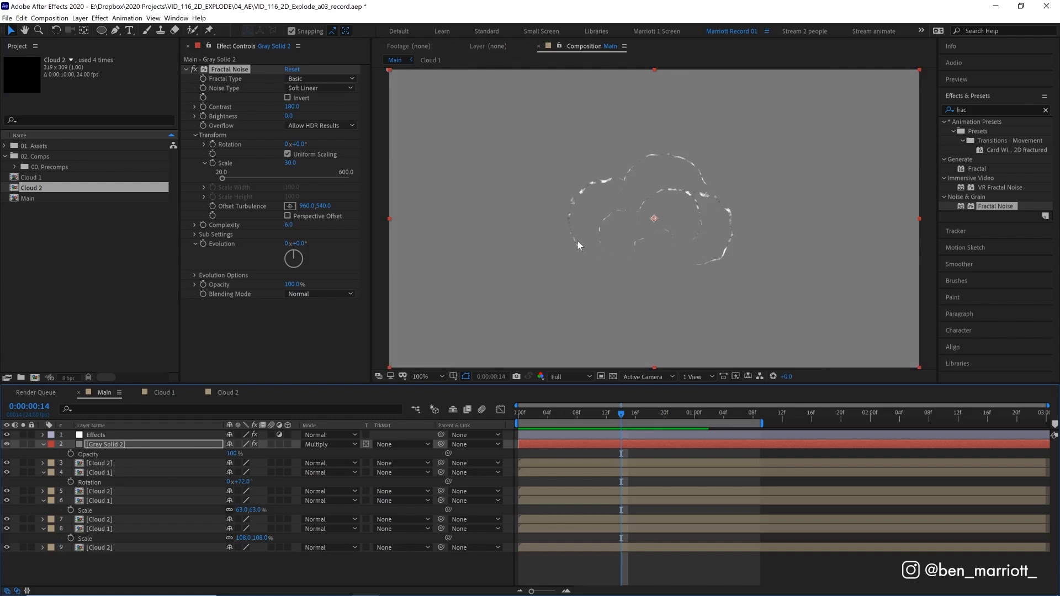
click(71, 453)
drag(620, 412, 546, 414)
drag(232, 455, 156, 457)
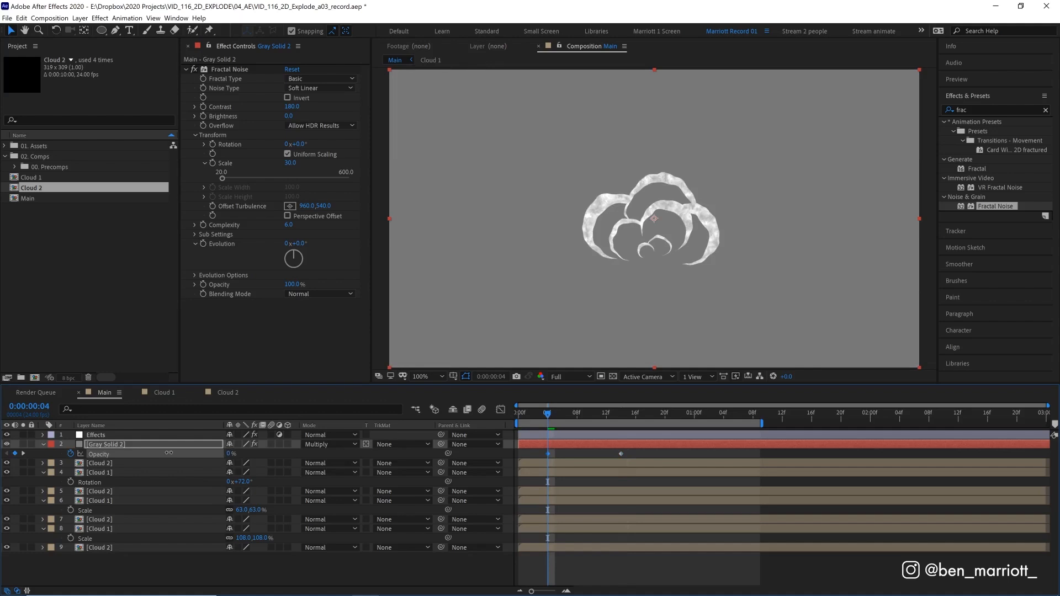
key(space)
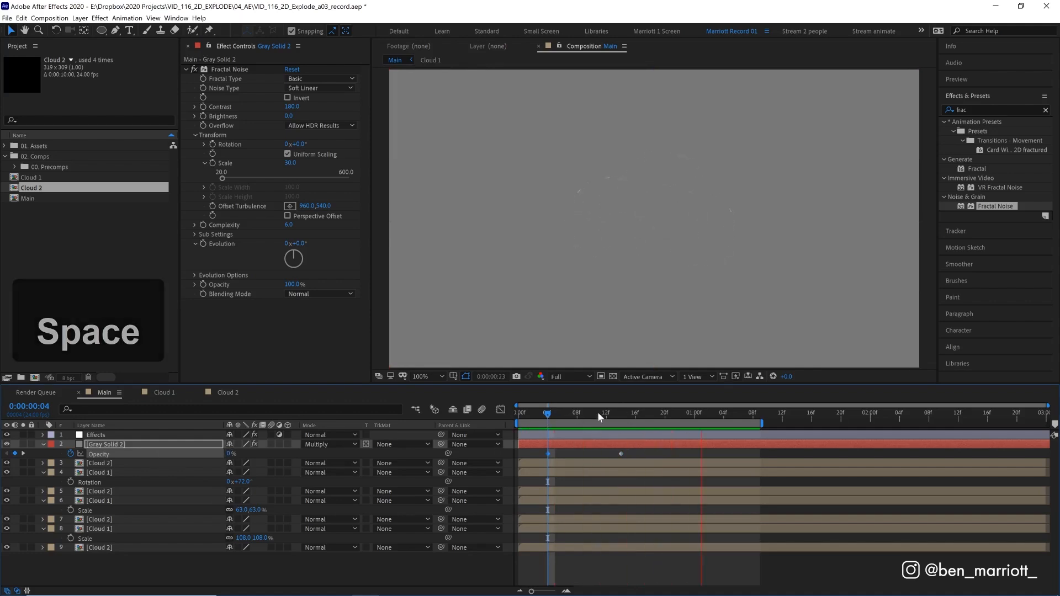
key(space)
click(616, 412)
drag(621, 413, 585, 413)
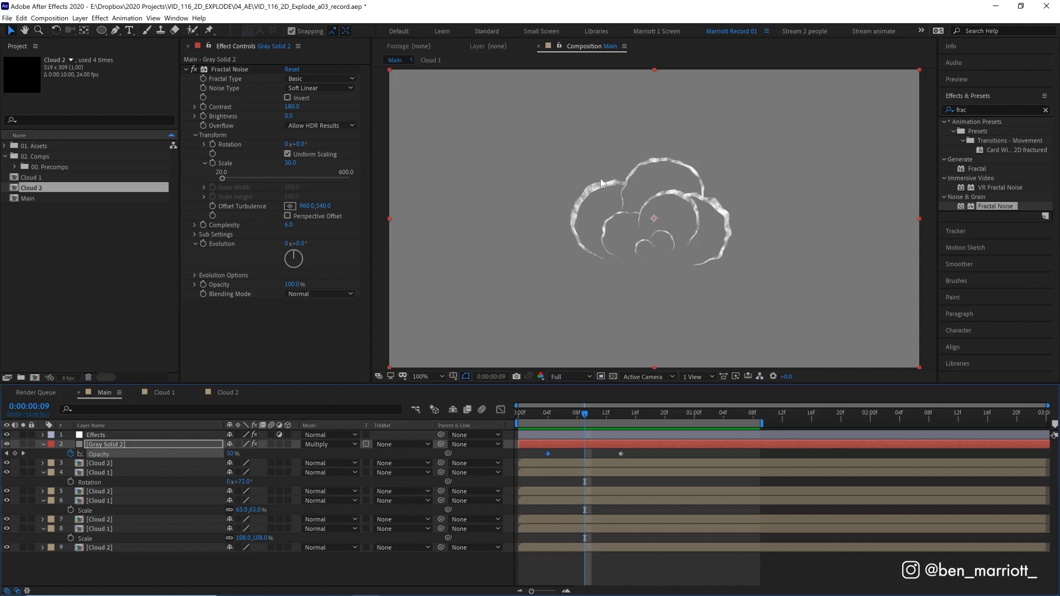
drag(585, 412, 613, 412)
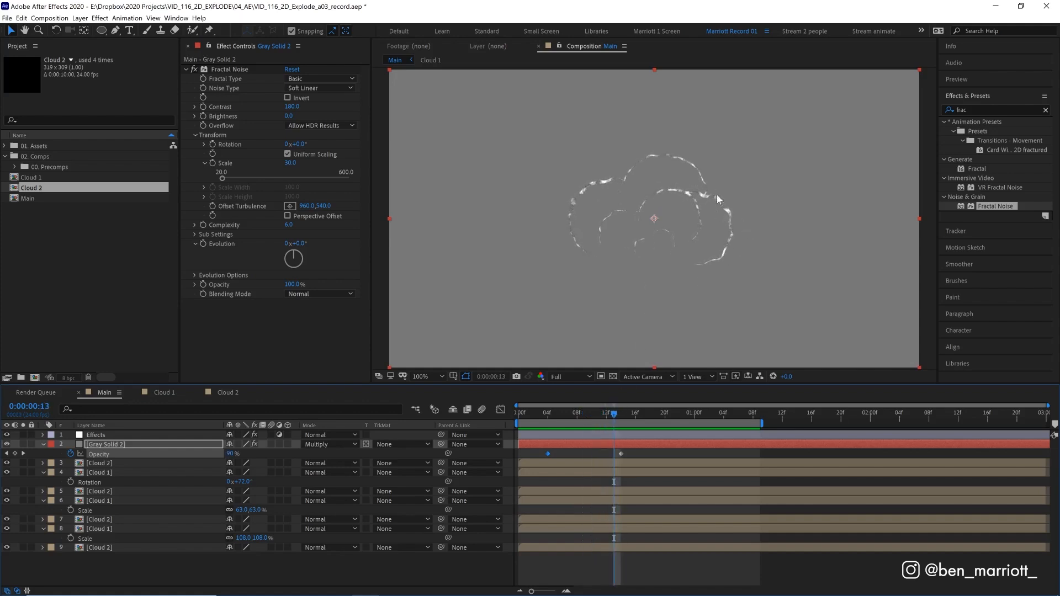
mouse_move(613, 412)
mouse_down()
mouse_move(656, 413)
mouse_move(643, 413)
mouse_up()
Raise the Extract black point on the Effects layer to 139, thinning the spark fragments
click(629, 436)
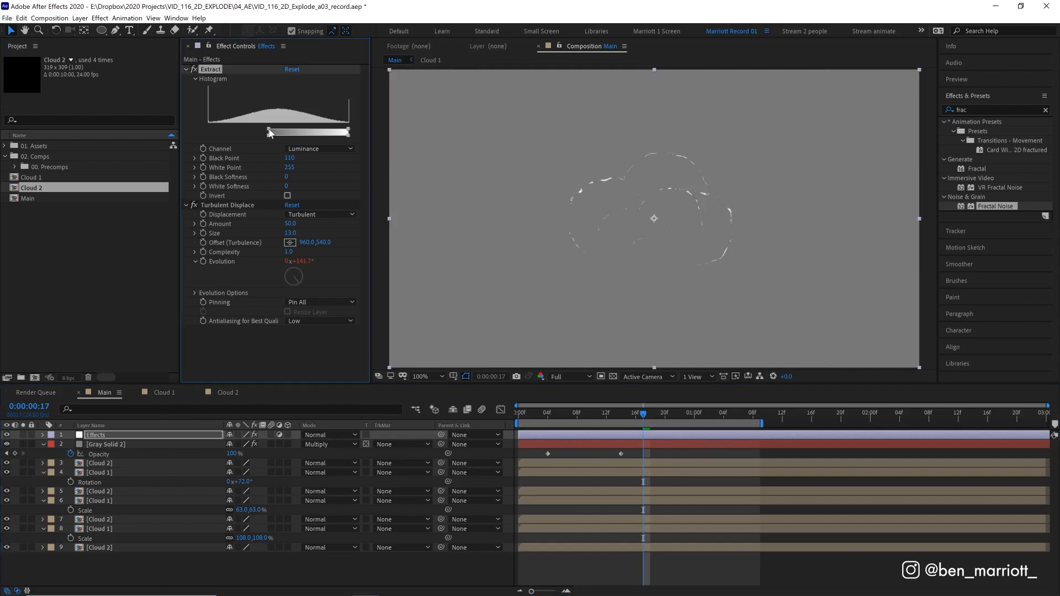
drag(258, 132, 284, 132)
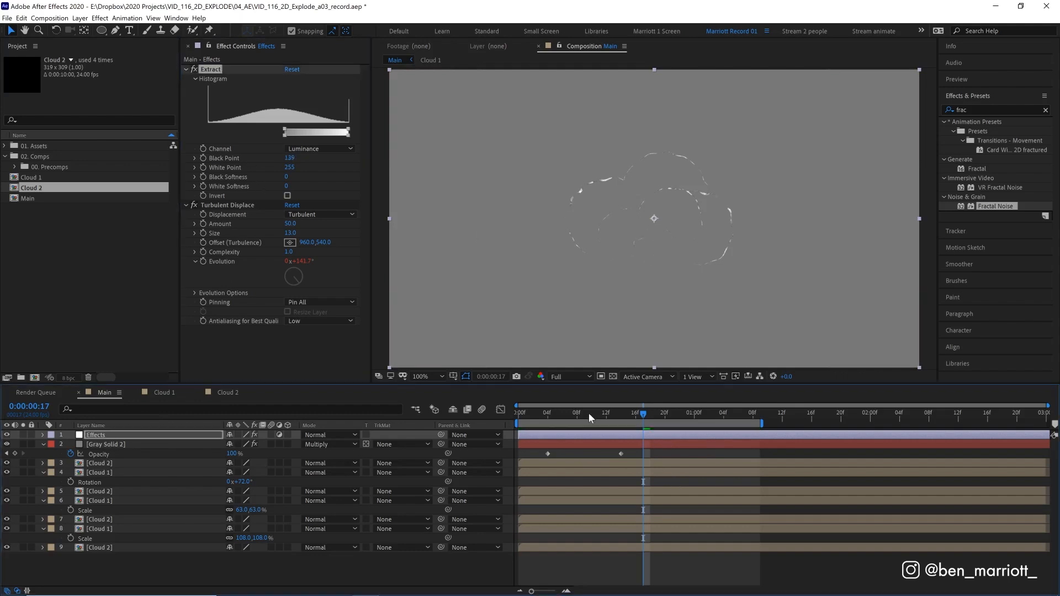
drag(643, 412, 614, 413)
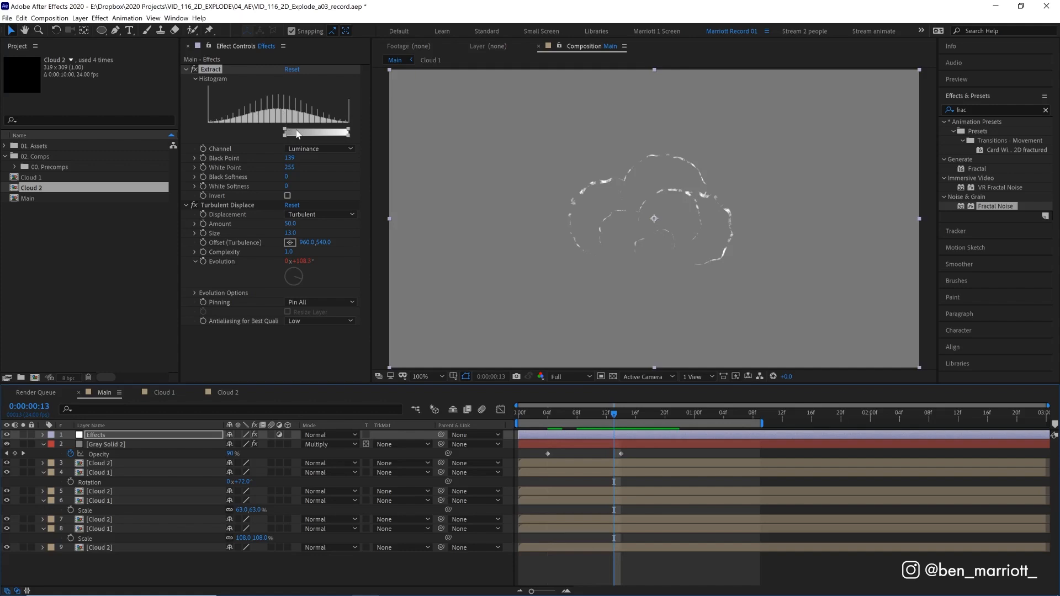
drag(614, 412, 614, 413)
Apply Gaussian Blur to the Effects layer with Blurriness 10
double_click(991, 110)
text(bl)
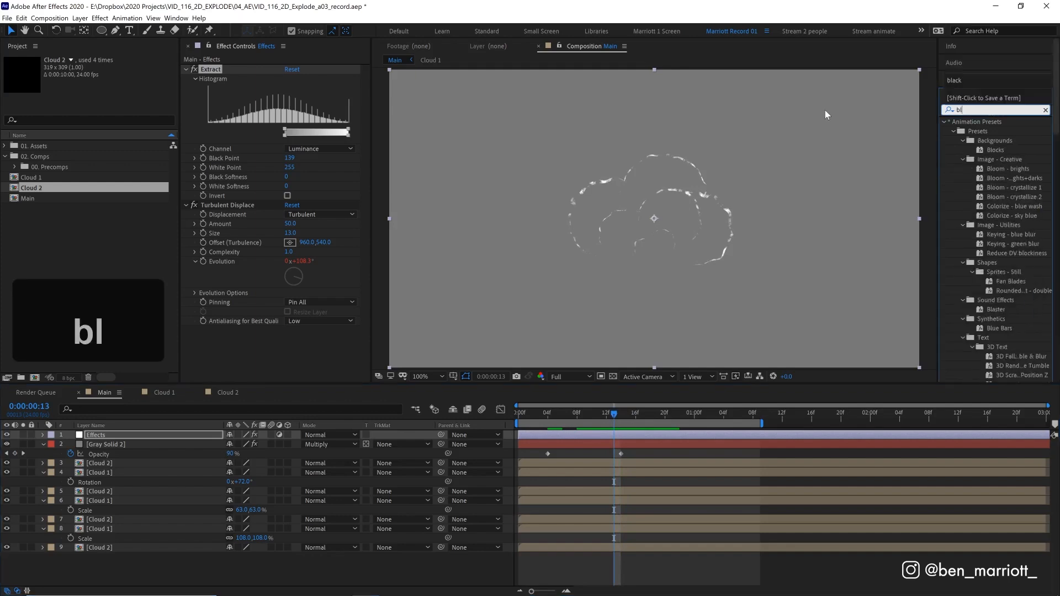
text(ur)
double_click(998, 278)
click(290, 339)
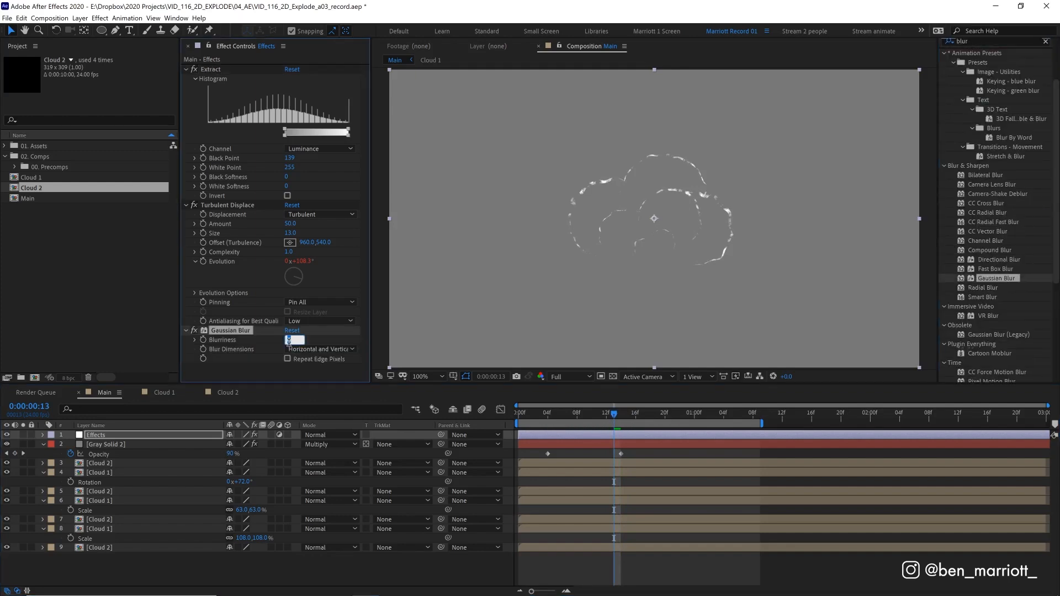
key(Return)
Add Levels on the Alpha channel with Input Black 134 and Input White 147 for crisp spark blobs
double_click(987, 42)
text(level)
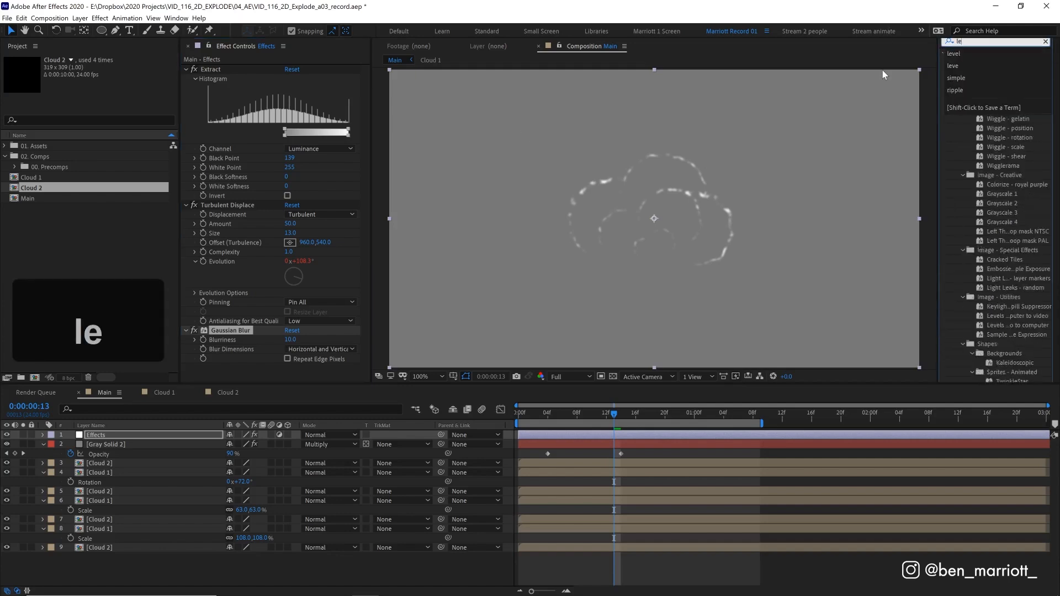
key(Return)
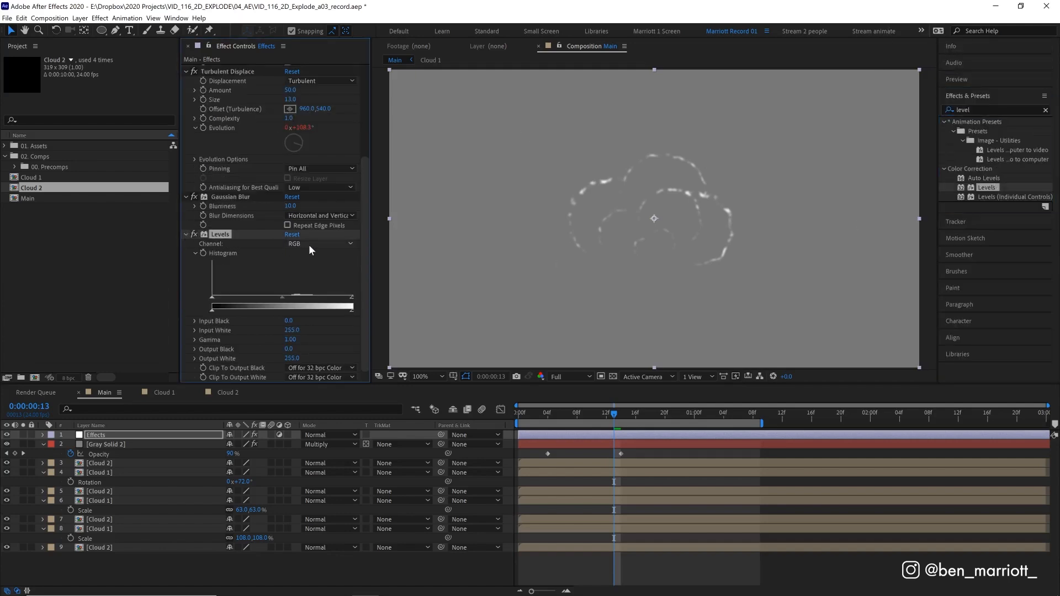
click(319, 244)
key(Escape)
key(Page_Up)
key(period)
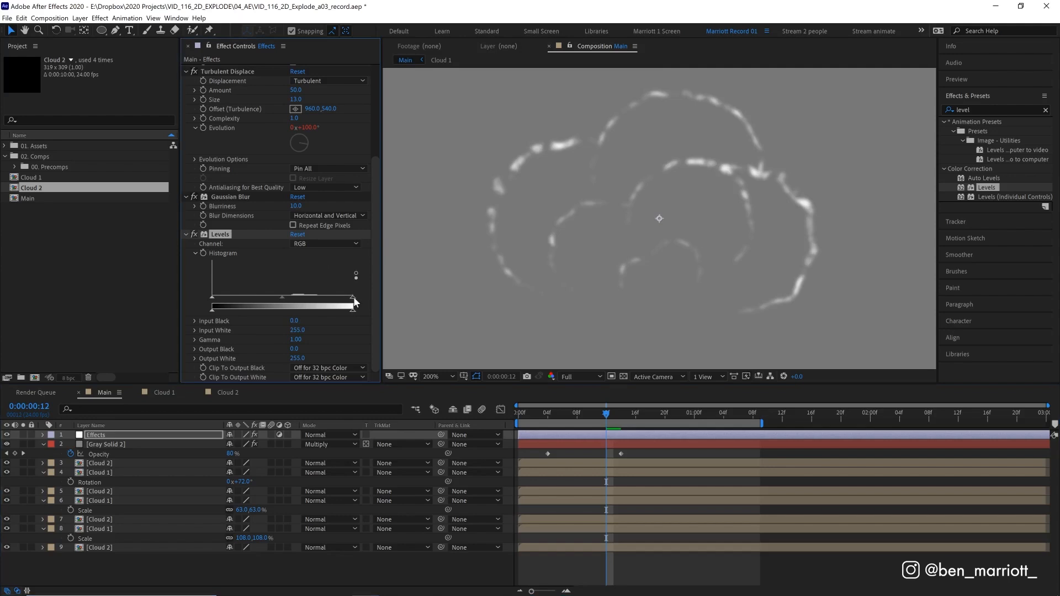
drag(352, 299, 311, 299)
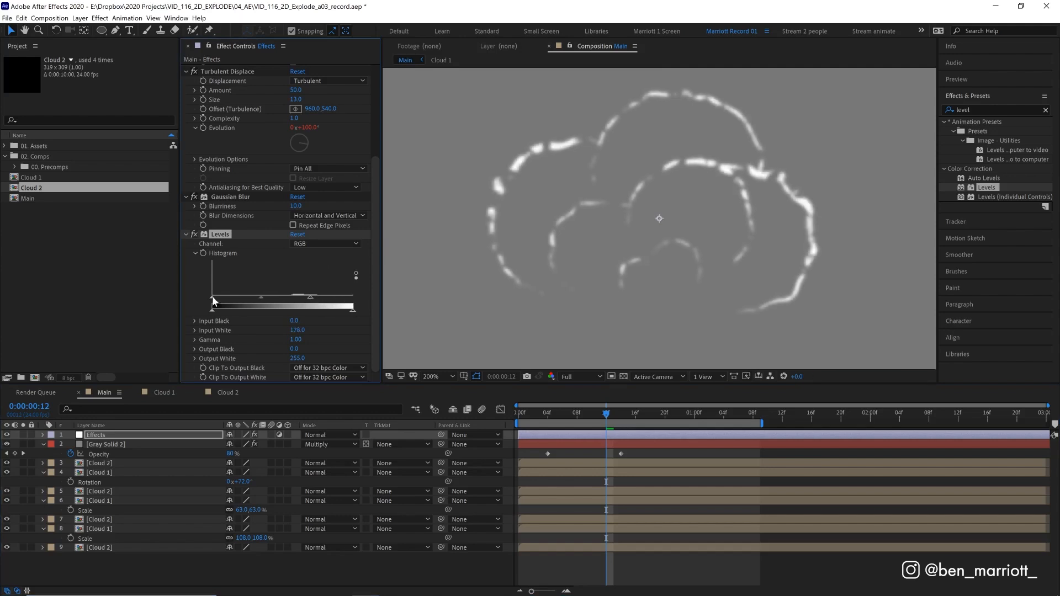
drag(213, 298, 300, 300)
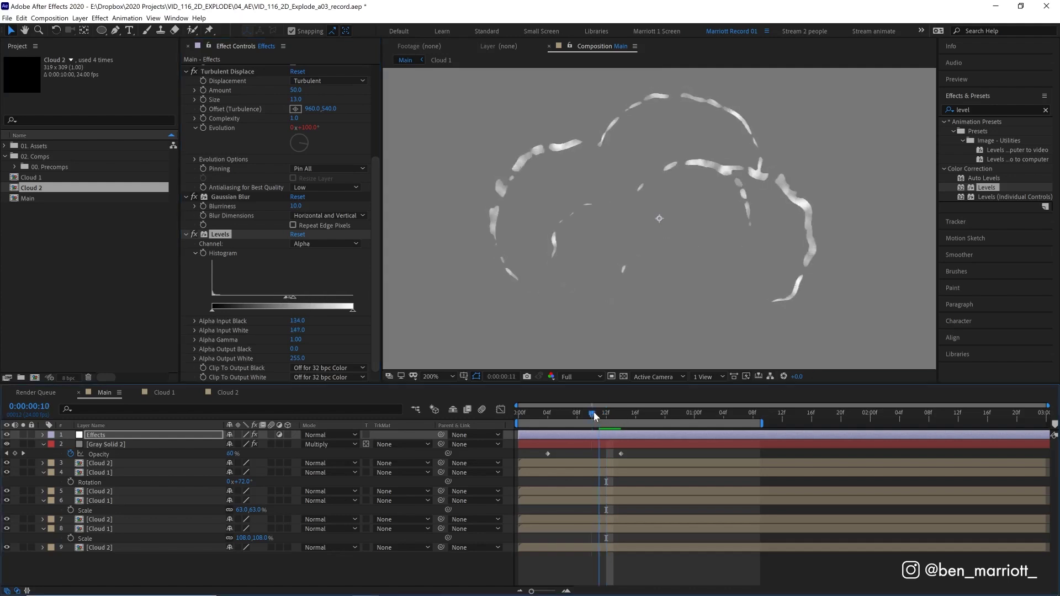
mouse_move(593, 412)
mouse_down()
mouse_move(621, 413)
mouse_move(582, 412)
mouse_move(621, 411)
mouse_move(591, 413)
mouse_up()
Apply a white Fill effect to the Effects layer and preview the explosion
click(981, 109)
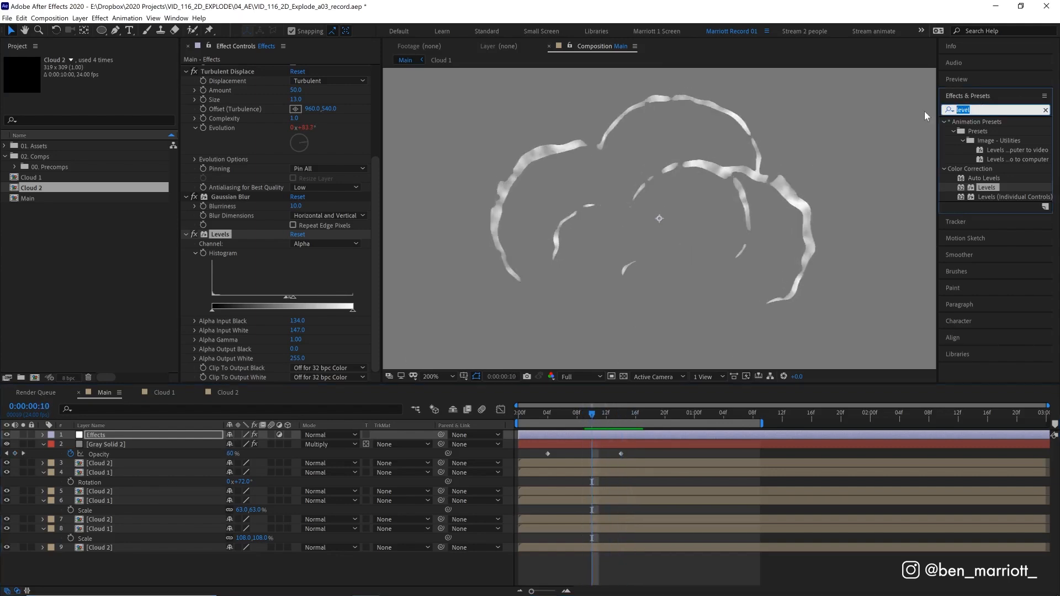
text(fill)
double_click(978, 187)
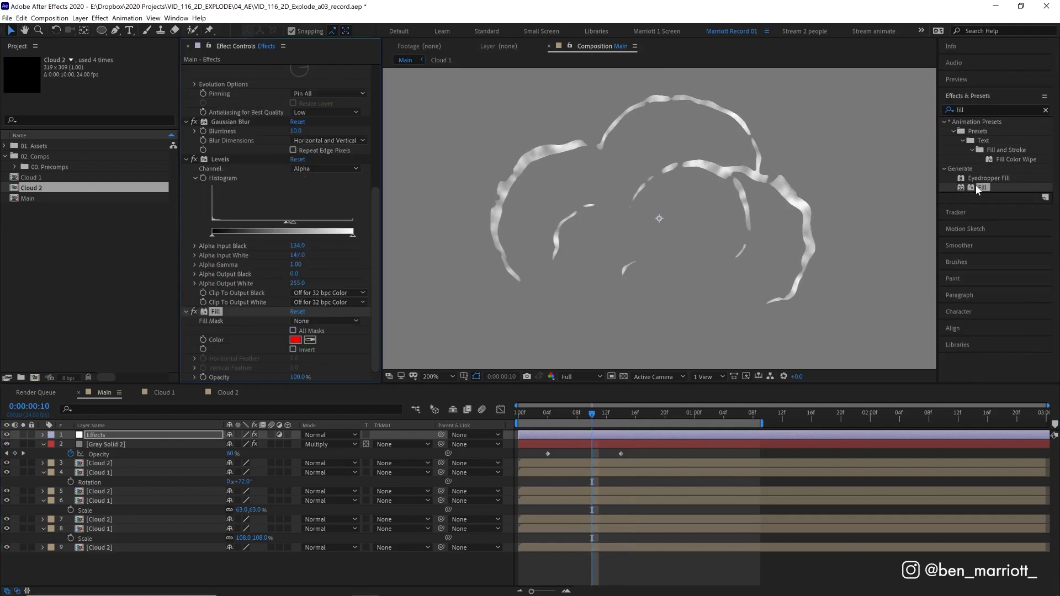
click(296, 339)
click(425, 281)
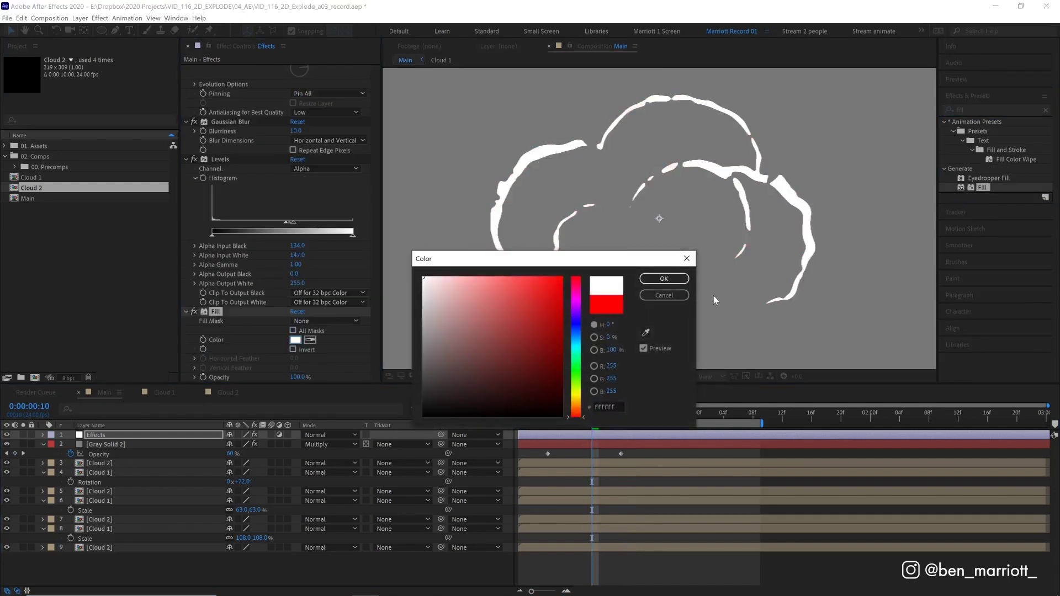
click(663, 278)
mouse_move(591, 412)
mouse_down()
mouse_move(618, 413)
mouse_move(561, 415)
mouse_up()
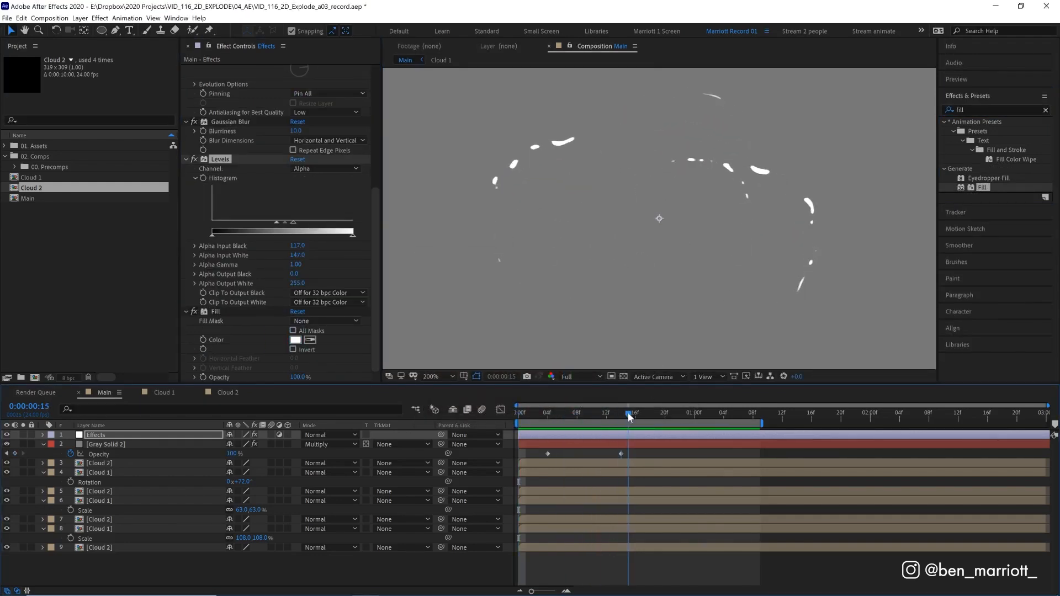
key(space)
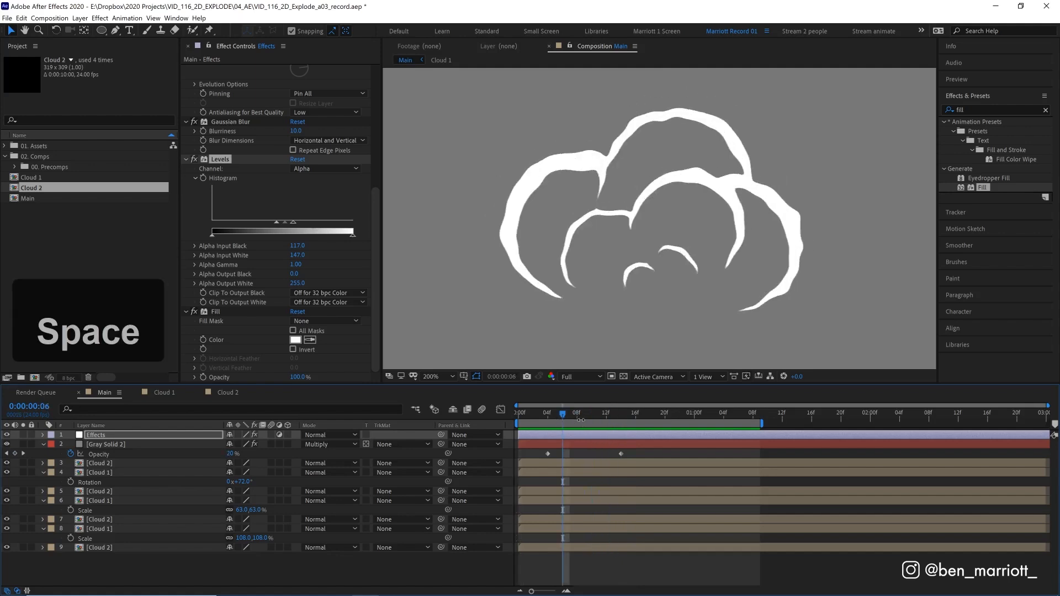
key(space)
Move the noise Opacity fade keyframe from frame 4 to frame 2 and preview
drag(570, 414, 593, 415)
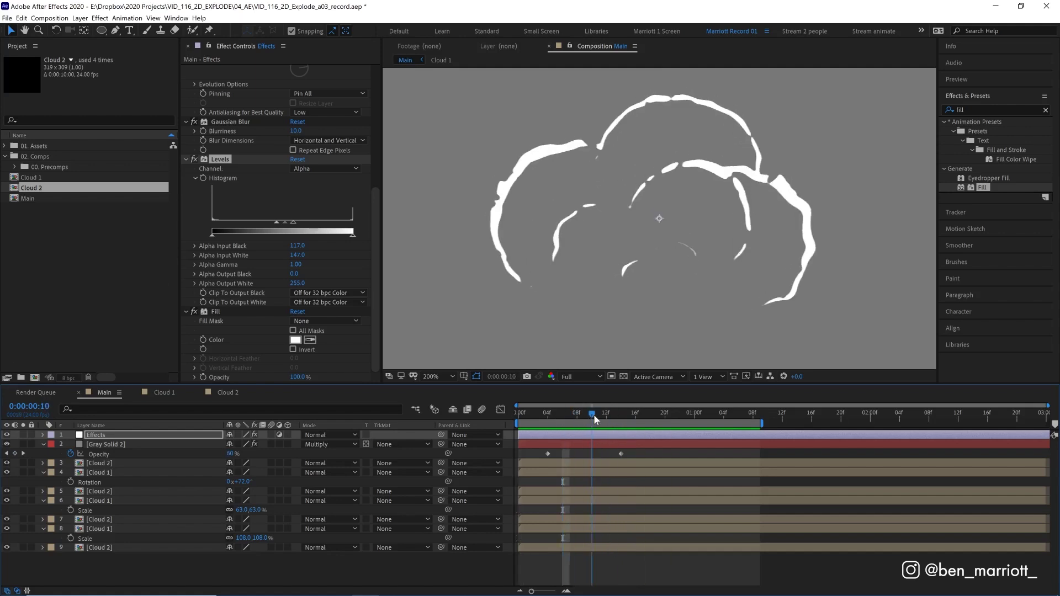
click(548, 452)
drag(547, 452, 529, 451)
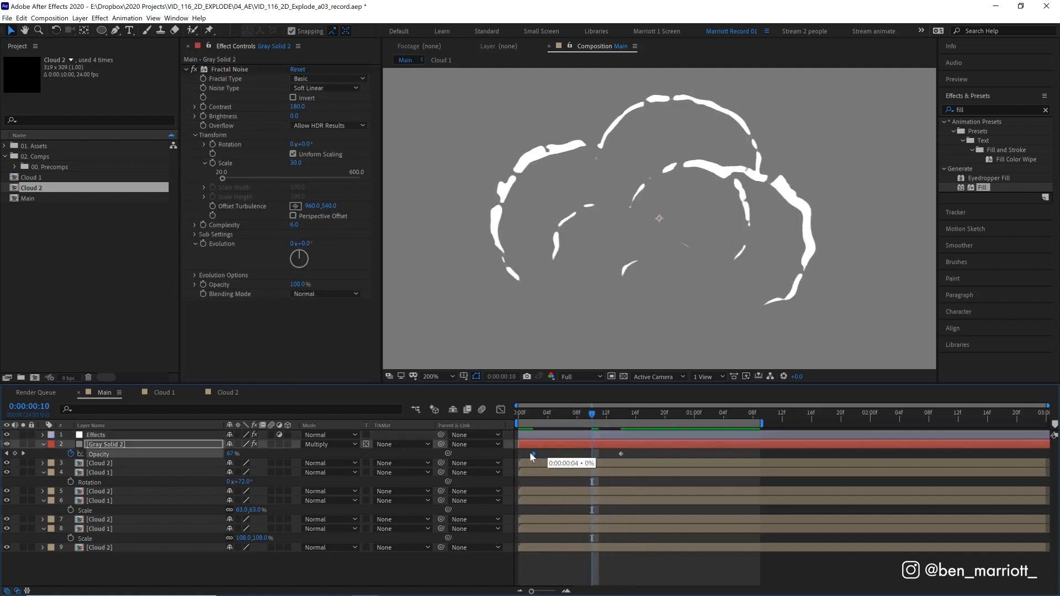
click(531, 412)
key(space)
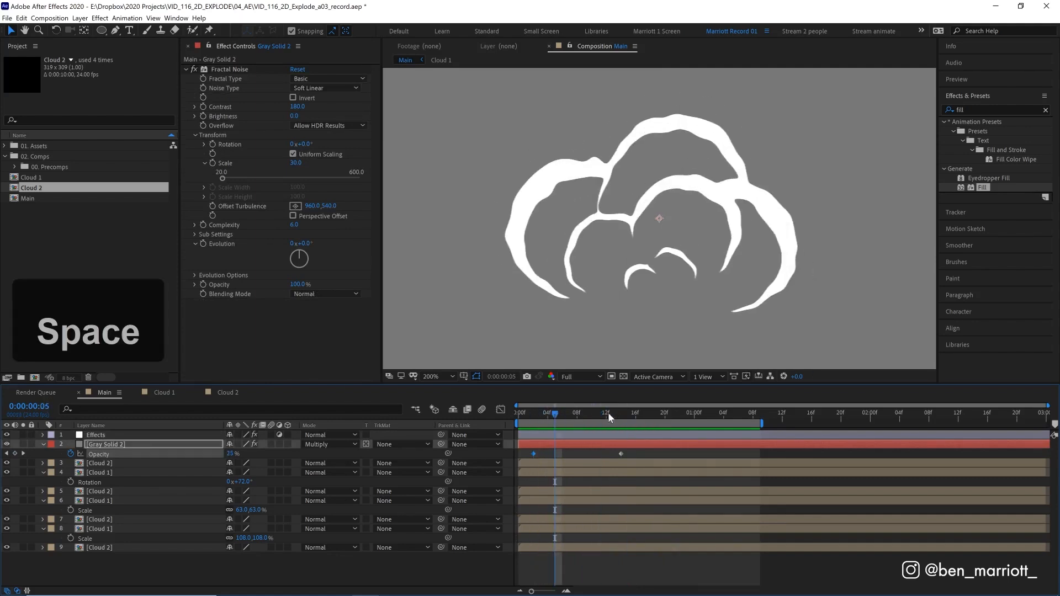
key(space)
click(591, 411)
key(Page_Down)
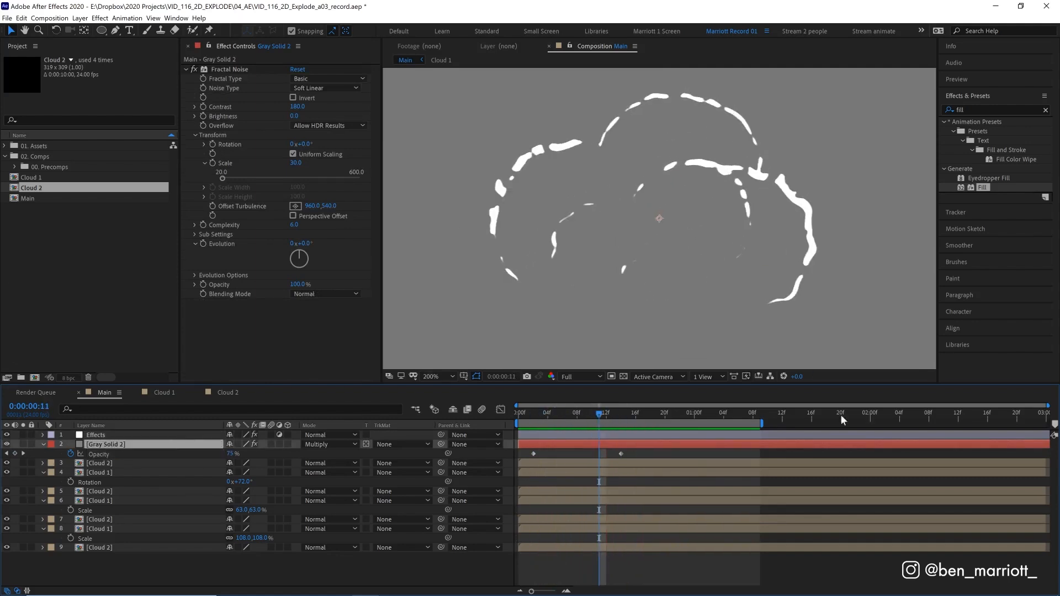
Try Fractal Noise scale 75 and 30, settle on 40, and preview the breakup
drag(223, 178, 232, 176)
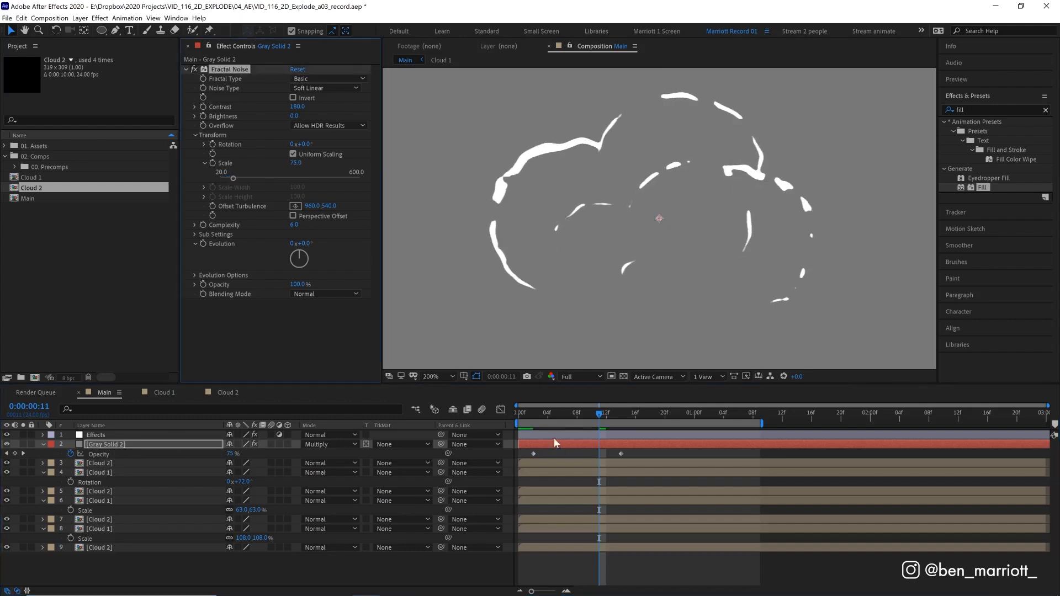
click(295, 163)
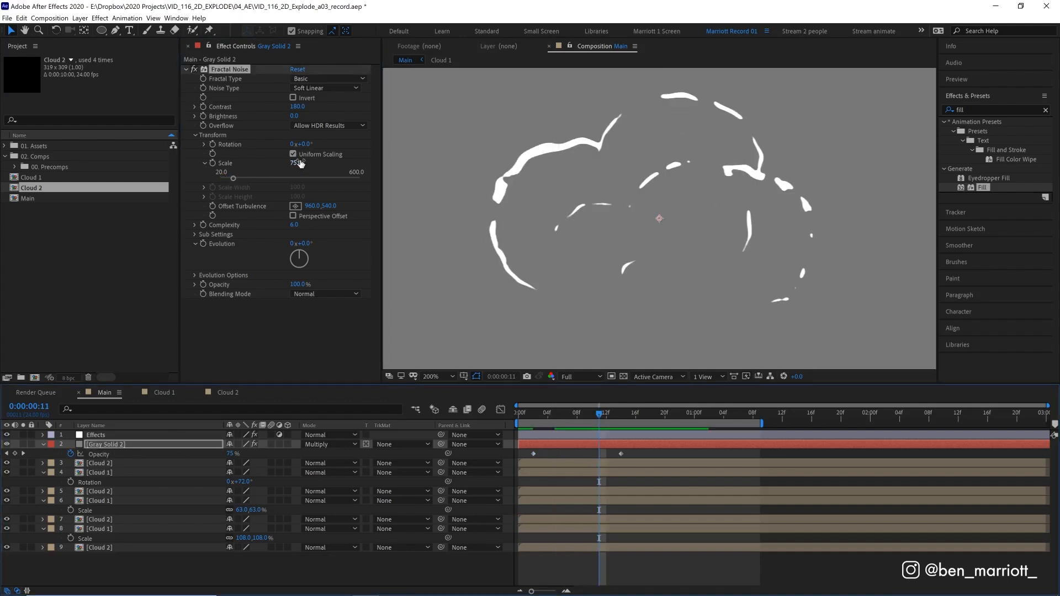
text(30)
key(Return)
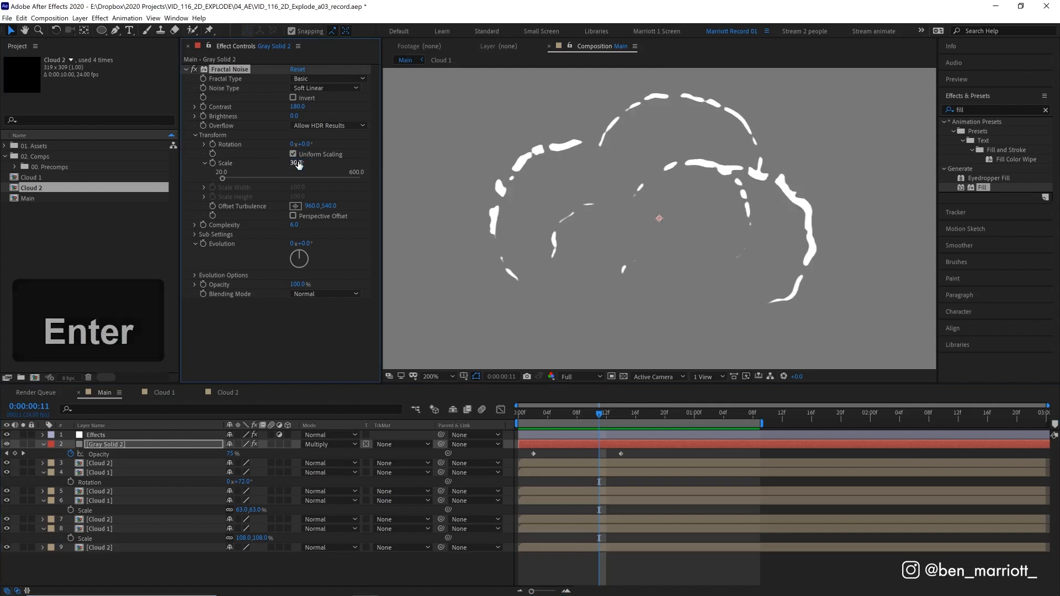
click(296, 162)
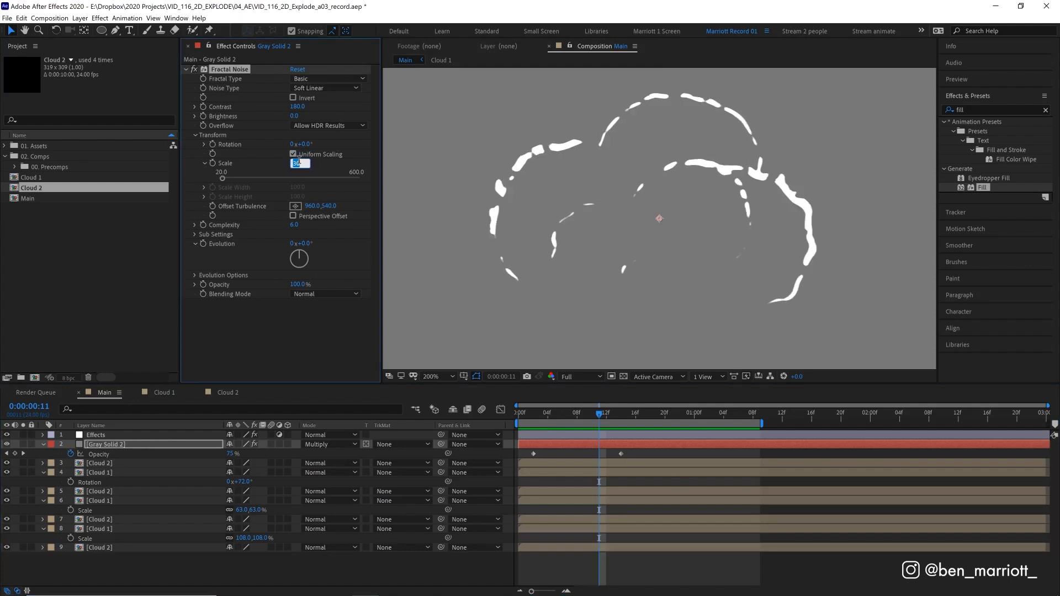
text(40)
key(Return)
key(space)
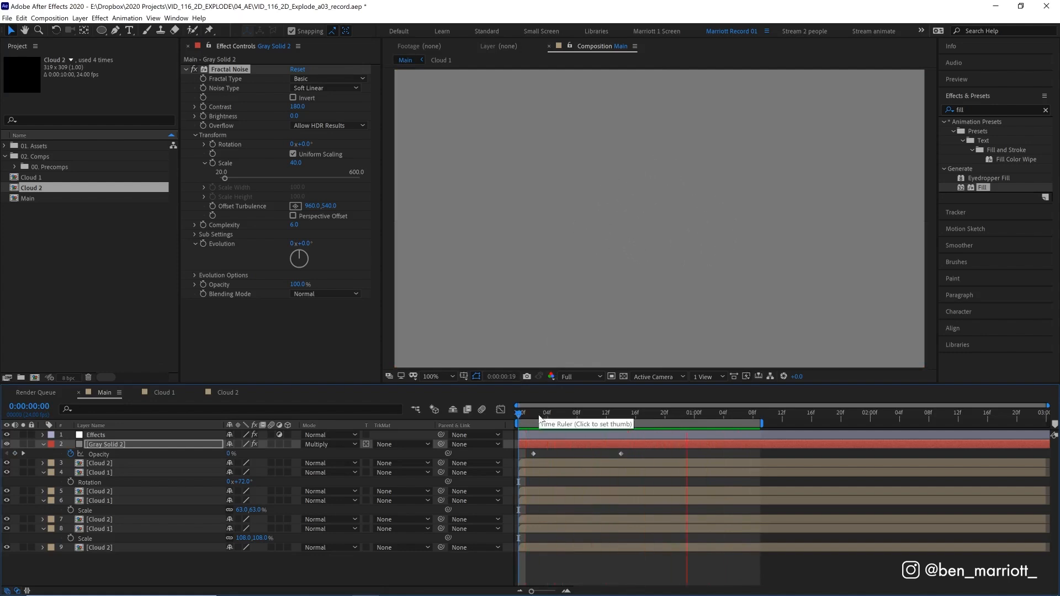
mouse_move(539, 412)
mouse_down()
mouse_move(622, 415)
mouse_move(606, 415)
mouse_up()
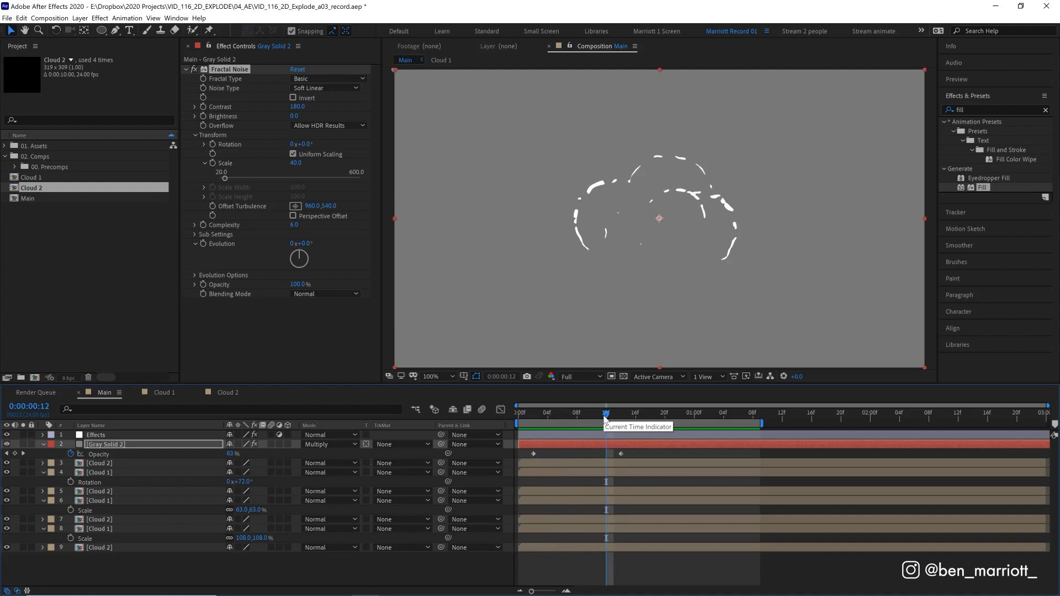
Precompose every layer in Main into a new composition named Explosion and preview it
key(u)
click(172, 521)
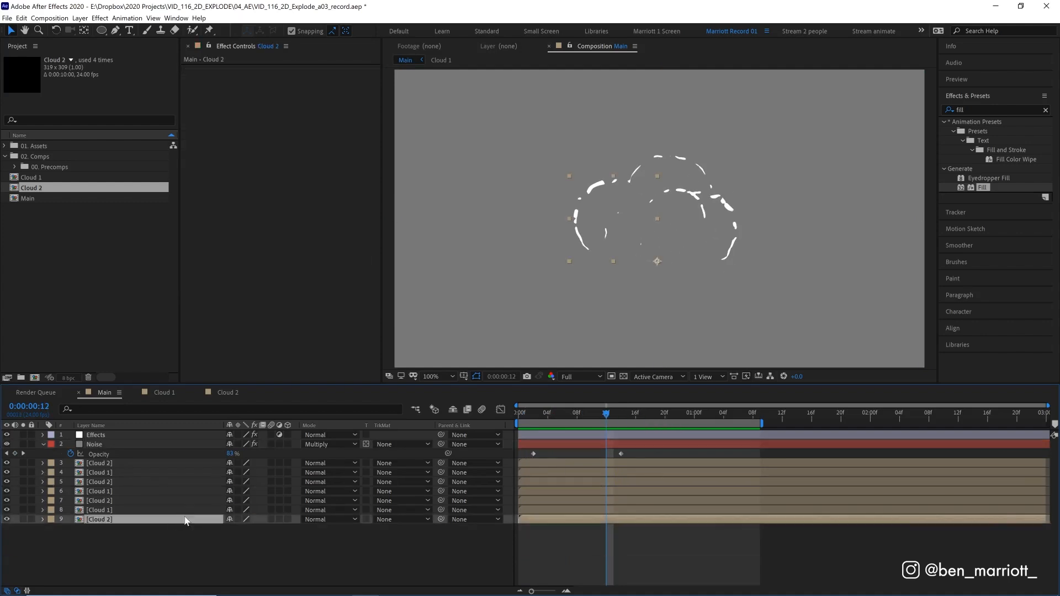
key(shift+z)
shift+click(114, 433)
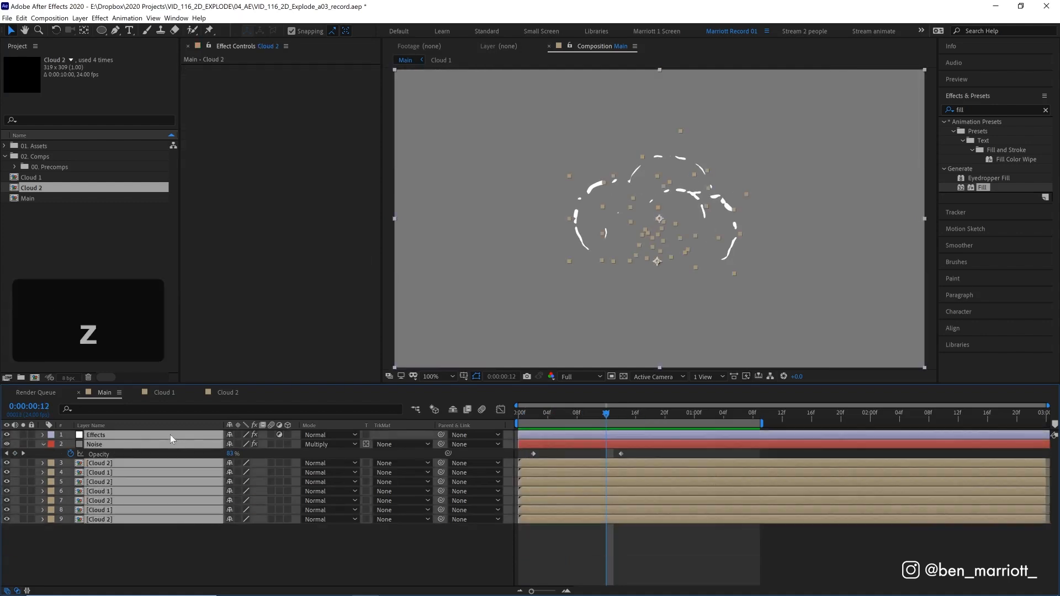
key(ctrl+shift+c)
text(E)
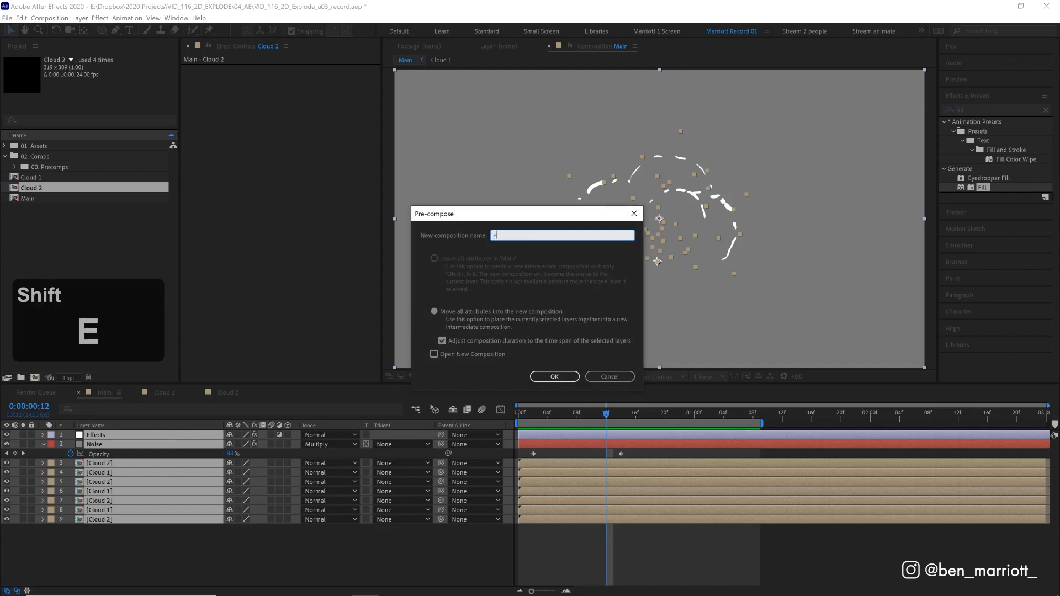
text(xplosion)
key(Return)
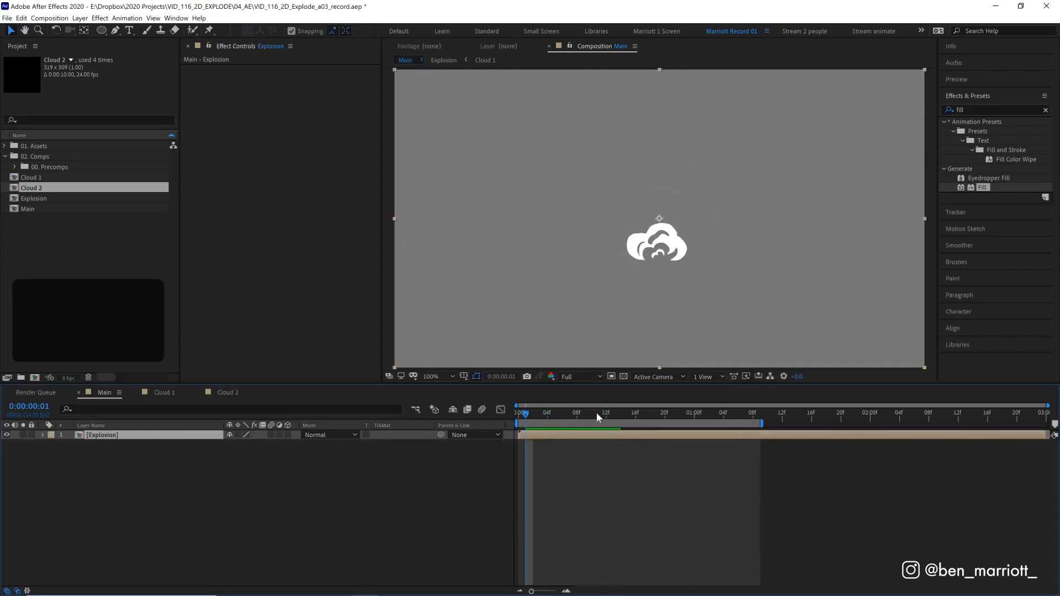
key(space)
click(524, 412)
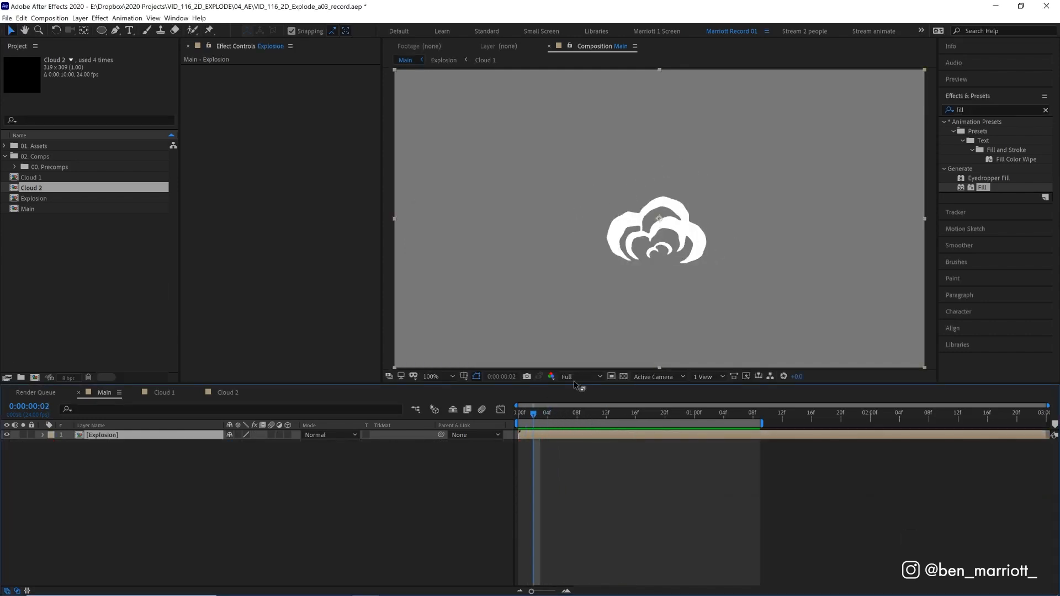
Inside Explosion, duplicate cloud layers 3–9 and rotate the copies together into a fuller burst
click(561, 412)
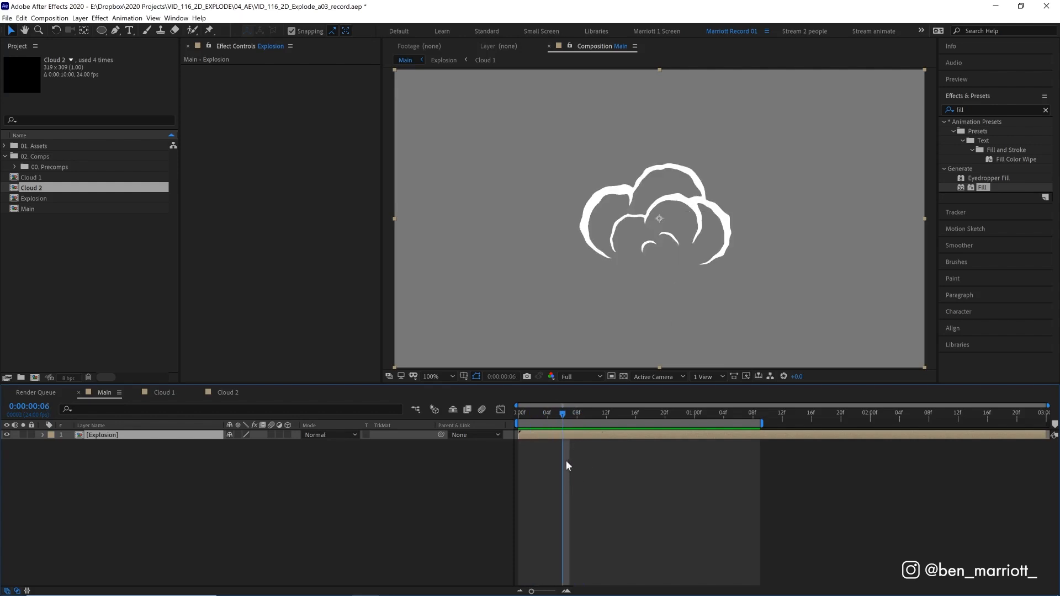
double_click(558, 435)
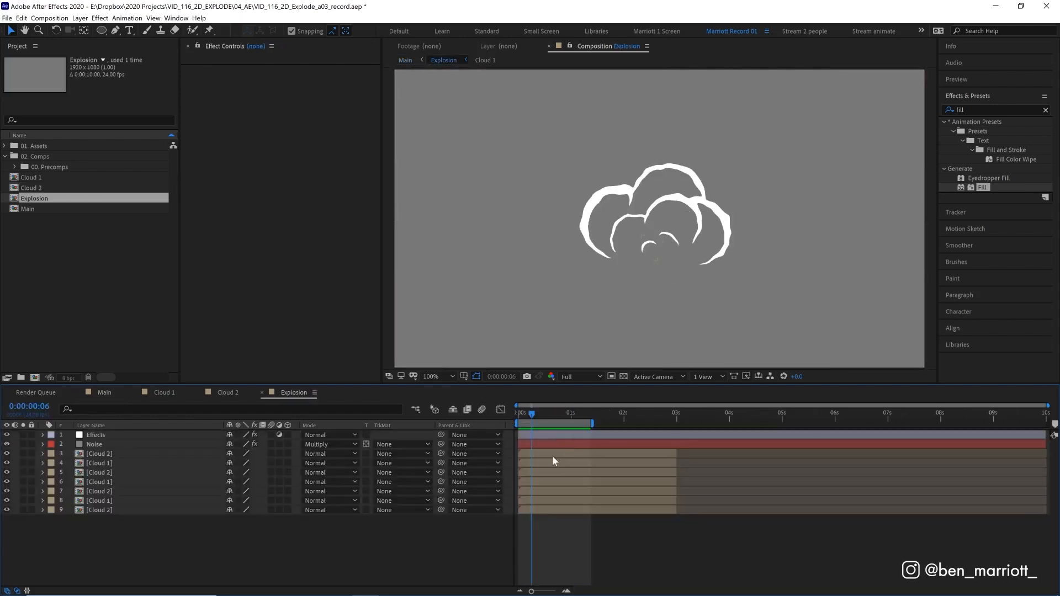
click(552, 453)
shift+click(547, 503)
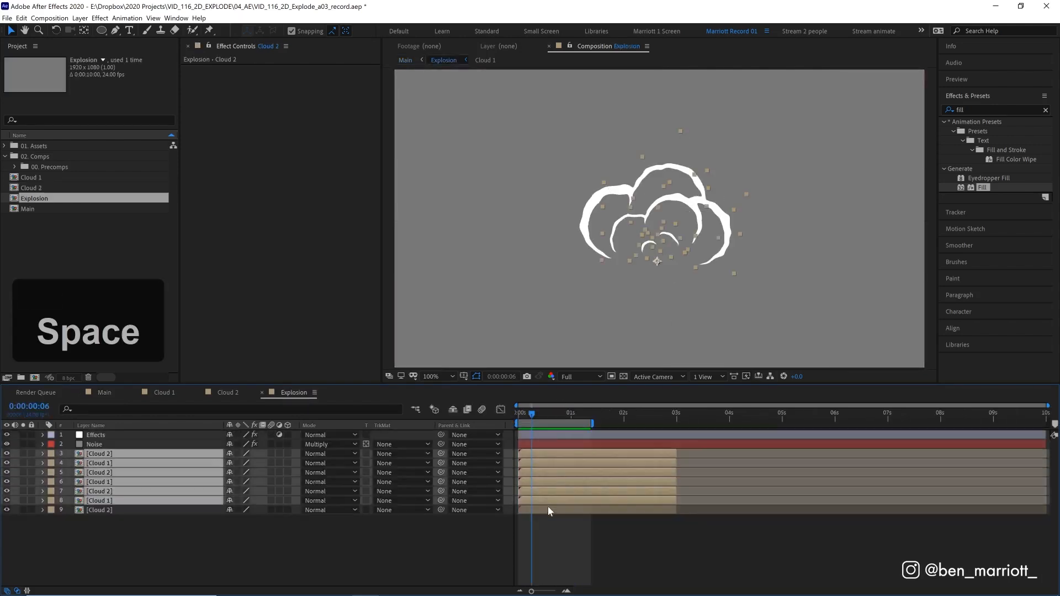
key(ctrl+d)
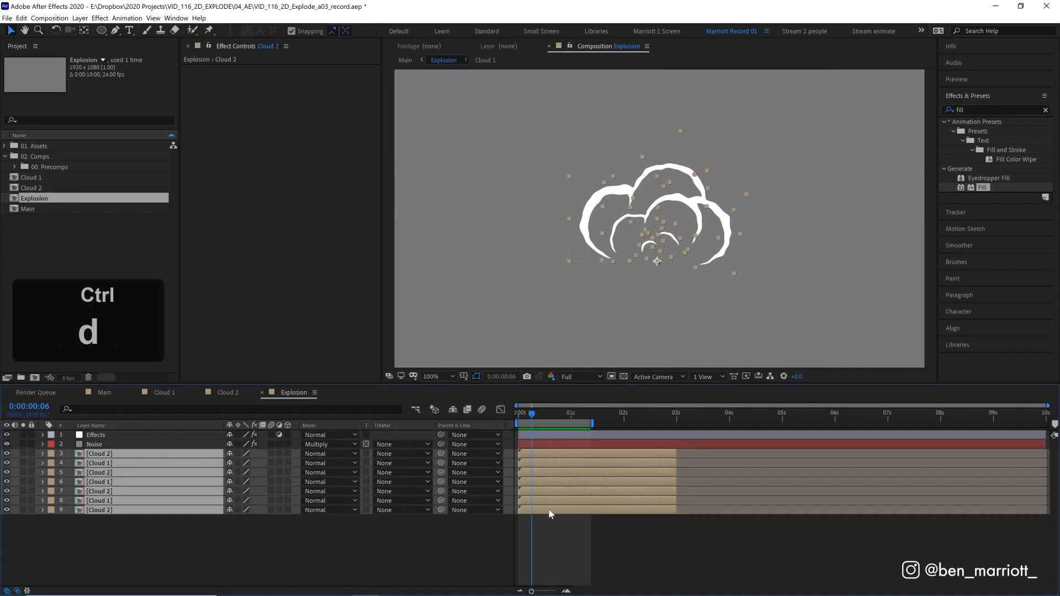
key(r)
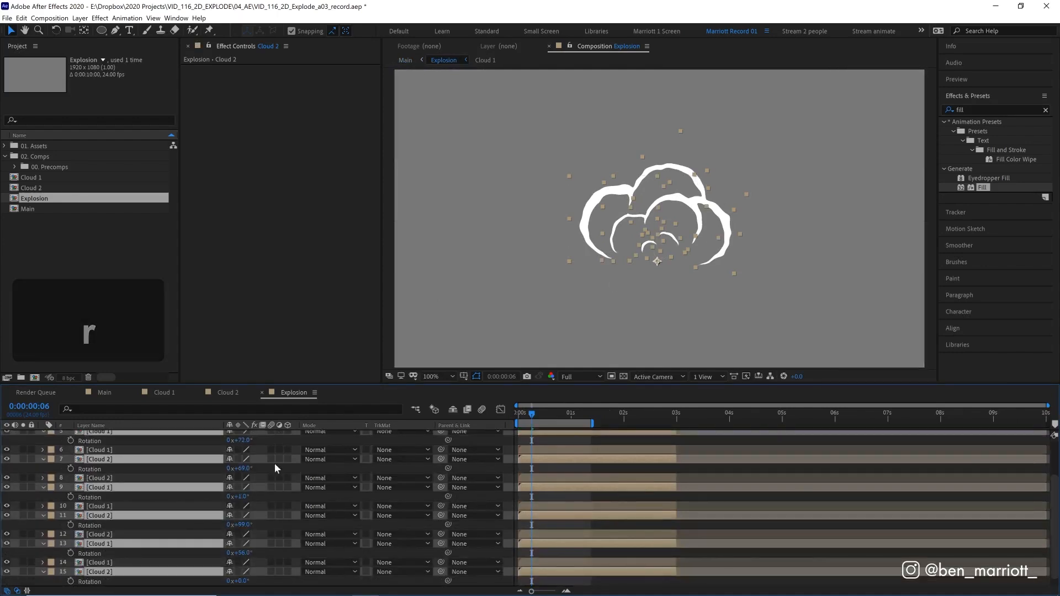
drag(244, 439, 350, 441)
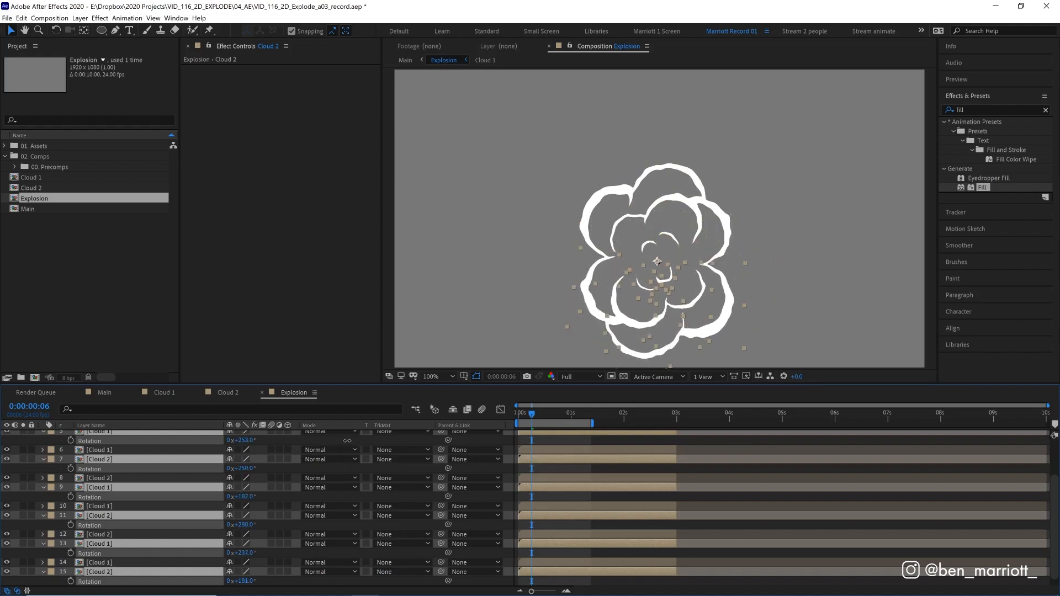
key(Up)
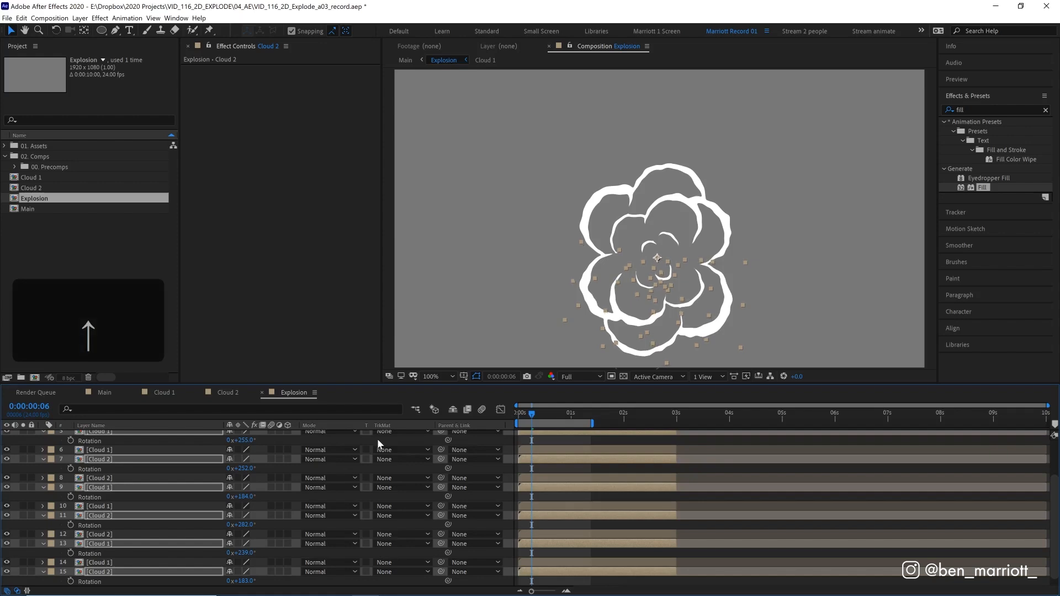
key(space)
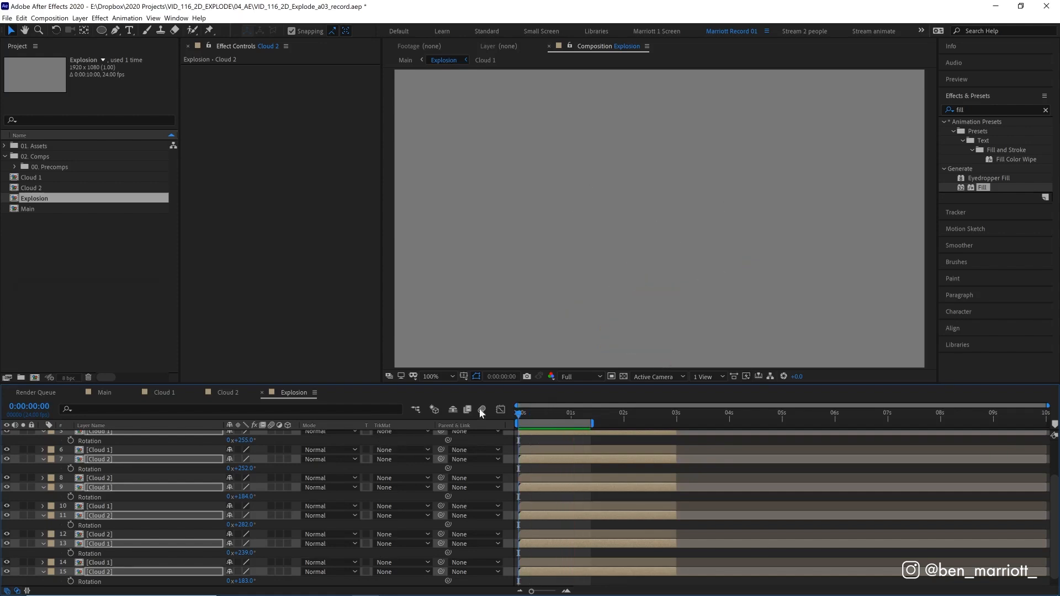
key(space)
key(space)
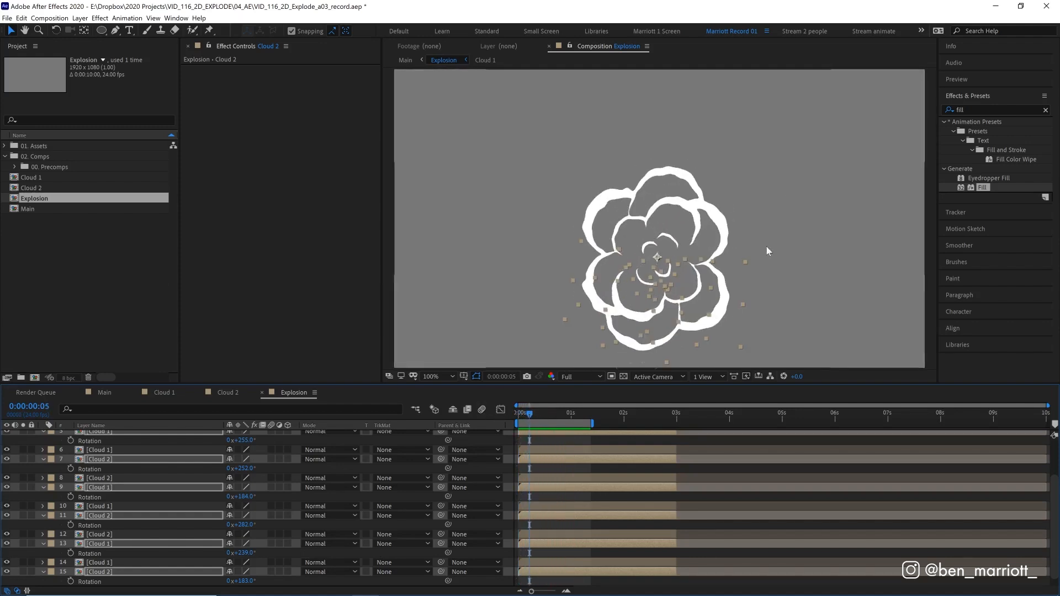
Rotate the layer 7 cloud to 265° and scale the layer 11 cloud to 106%
click(609, 459)
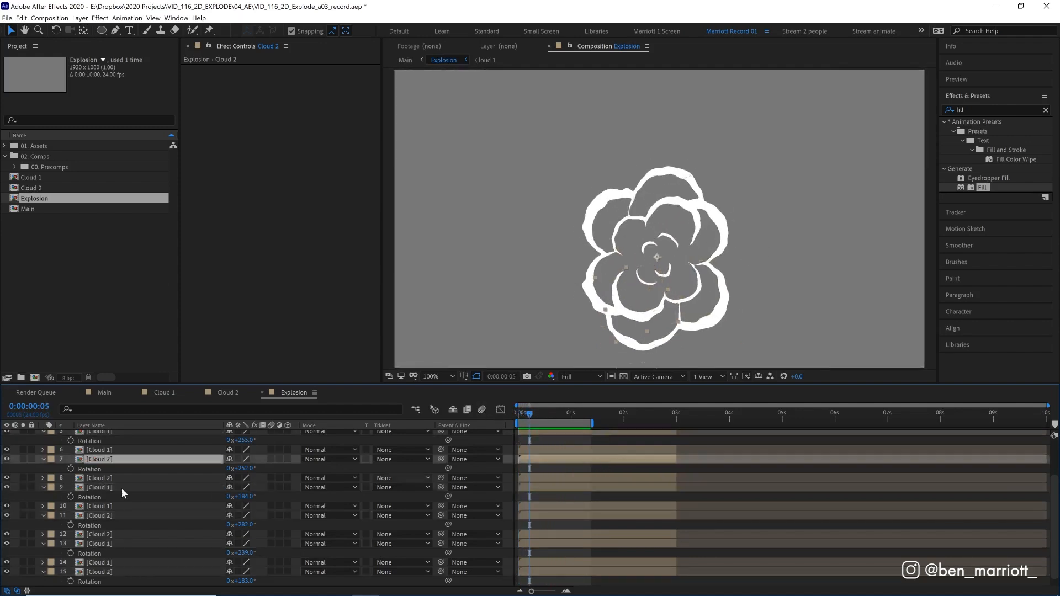
drag(240, 468, 232, 468)
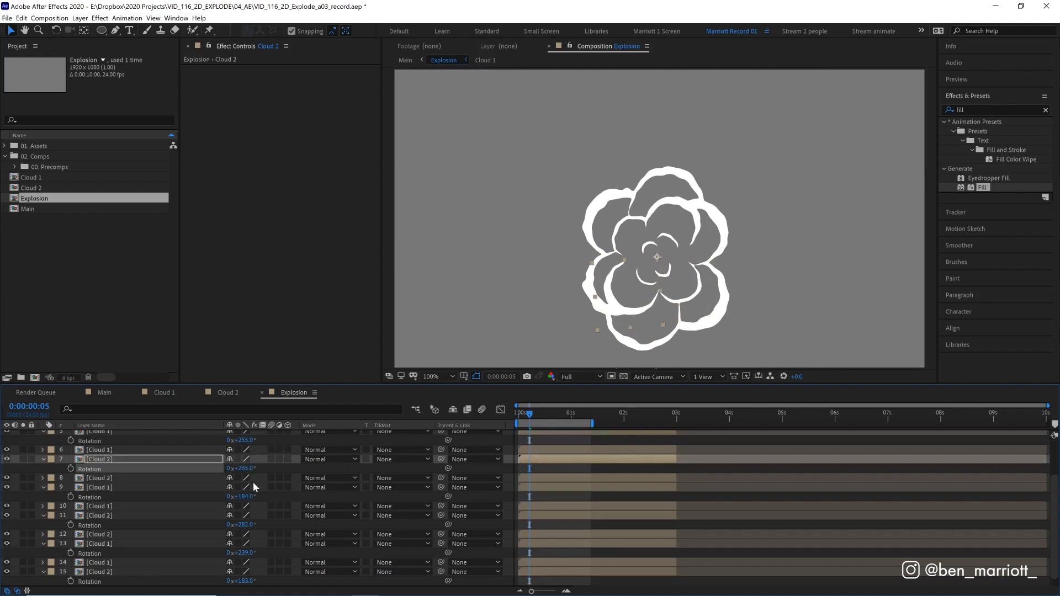
click(248, 524)
key(s)
drag(255, 524, 260, 524)
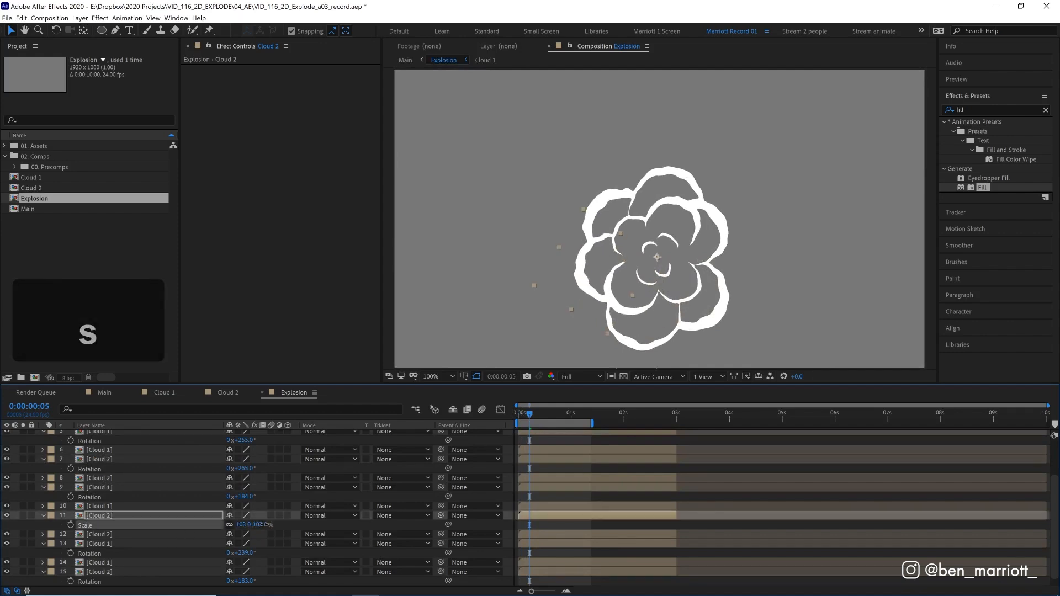
click(766, 296)
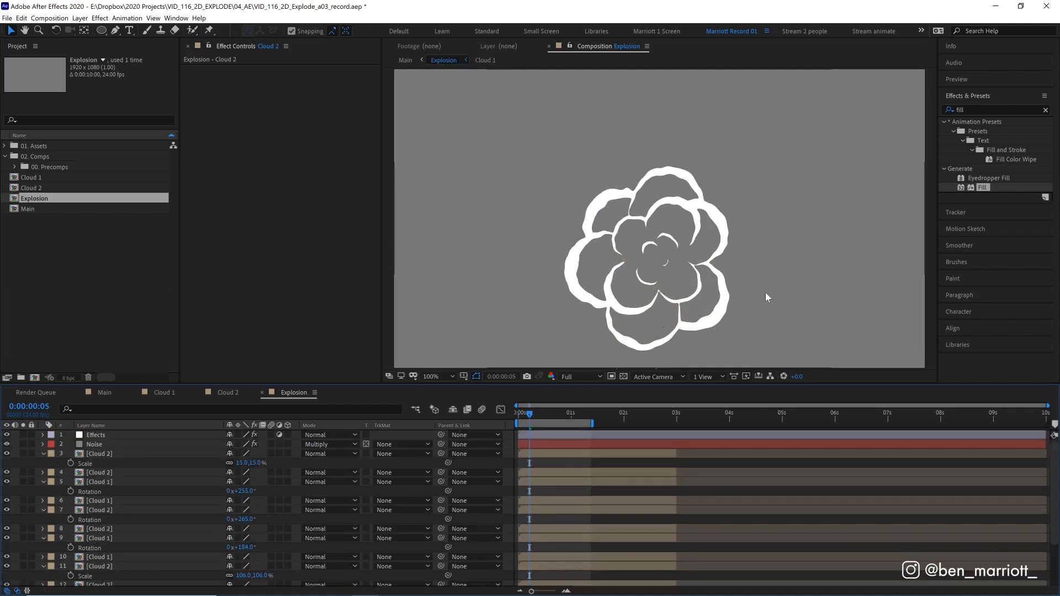
Return to the Main composition and scrub through the explosion to frame 9
key(Tab)
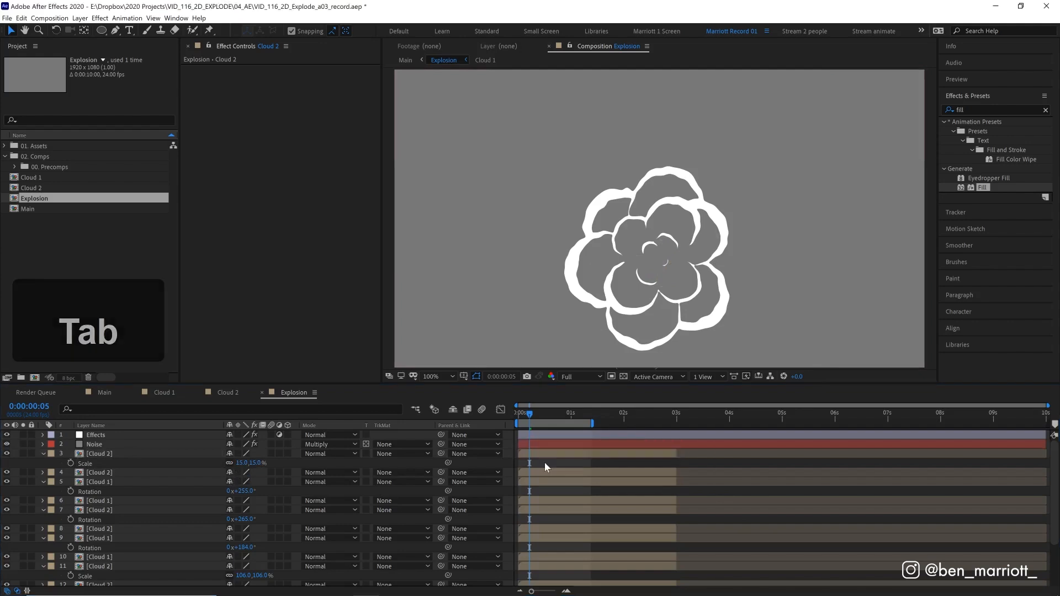
click(544, 462)
mouse_move(555, 413)
mouse_down()
mouse_move(626, 412)
mouse_move(570, 412)
mouse_up()
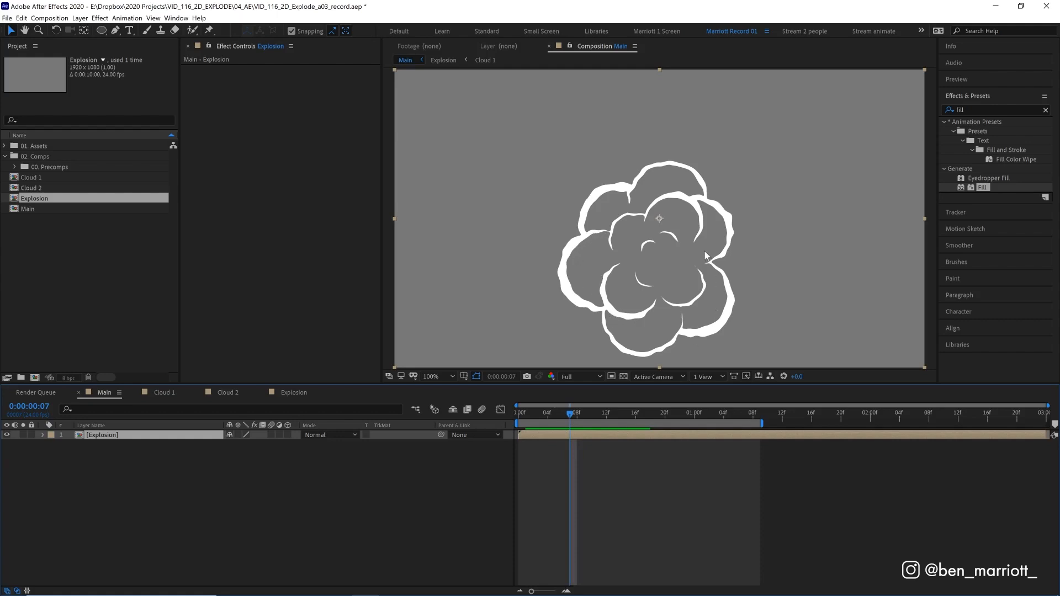
key(Home)
key(Page_Down)
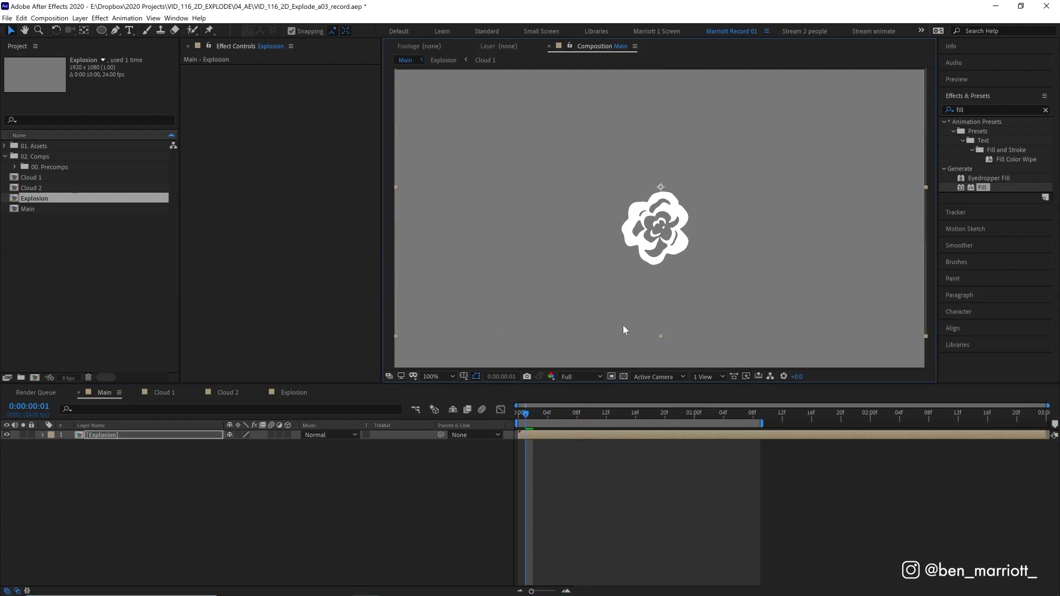
drag(523, 412, 581, 412)
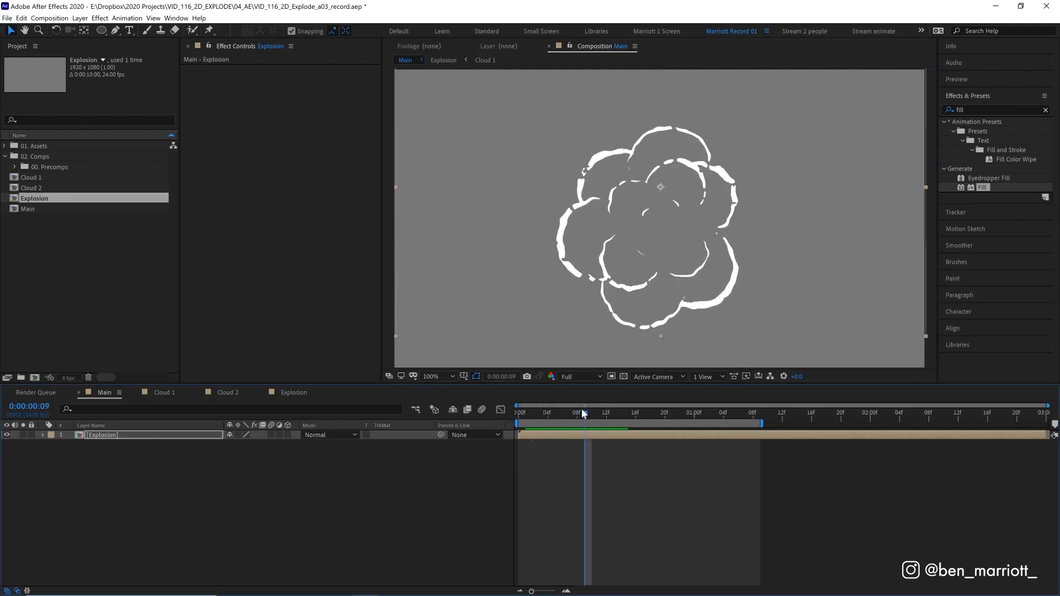
Apply a Fill effect to the Explosion layer with its colour set to black
double_click(983, 187)
click(295, 97)
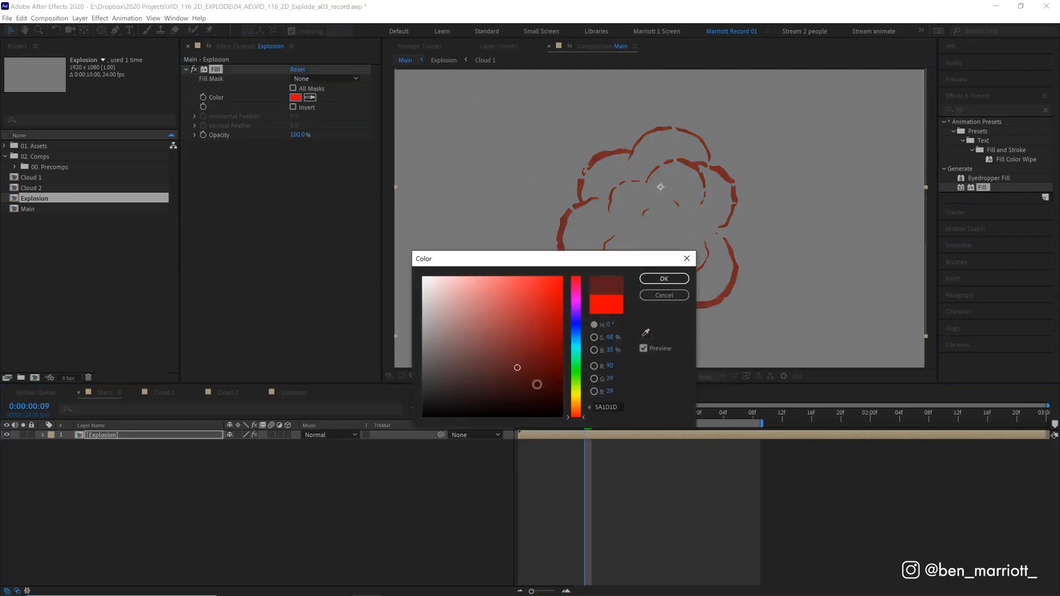
mouse_move(538, 331)
mouse_down()
mouse_move(563, 414)
mouse_move(534, 412)
mouse_up()
click(663, 279)
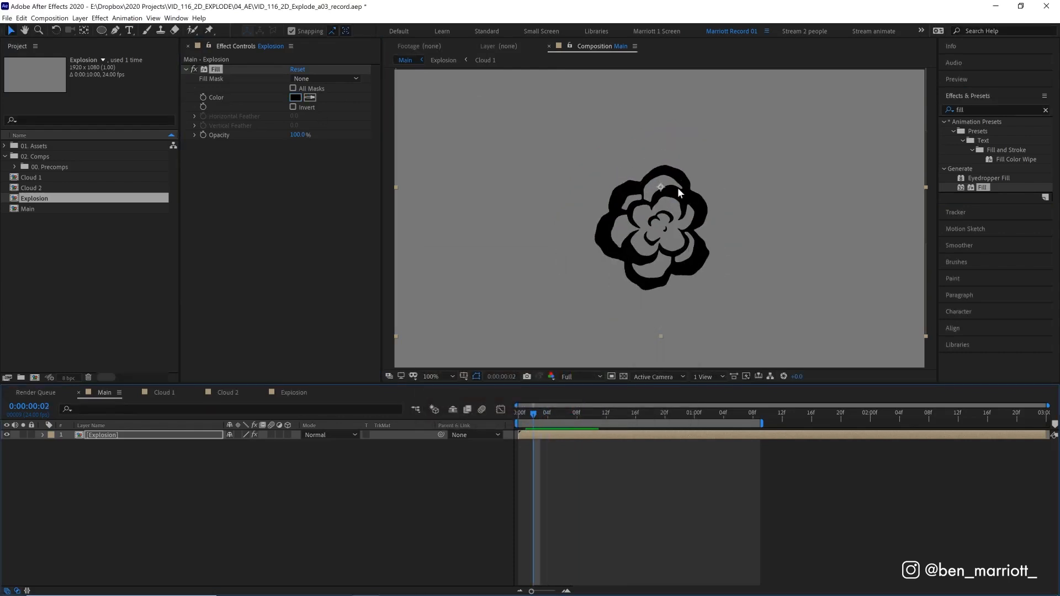
Duplicate the Explosion layer and give the copy an orange Fill colour
click(542, 442)
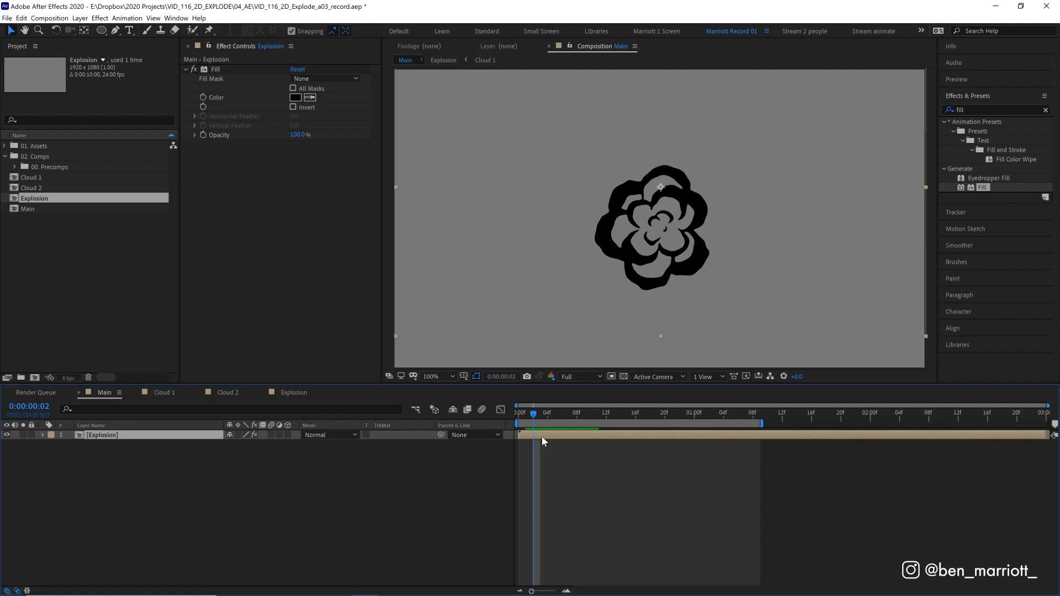
key(ctrl+d)
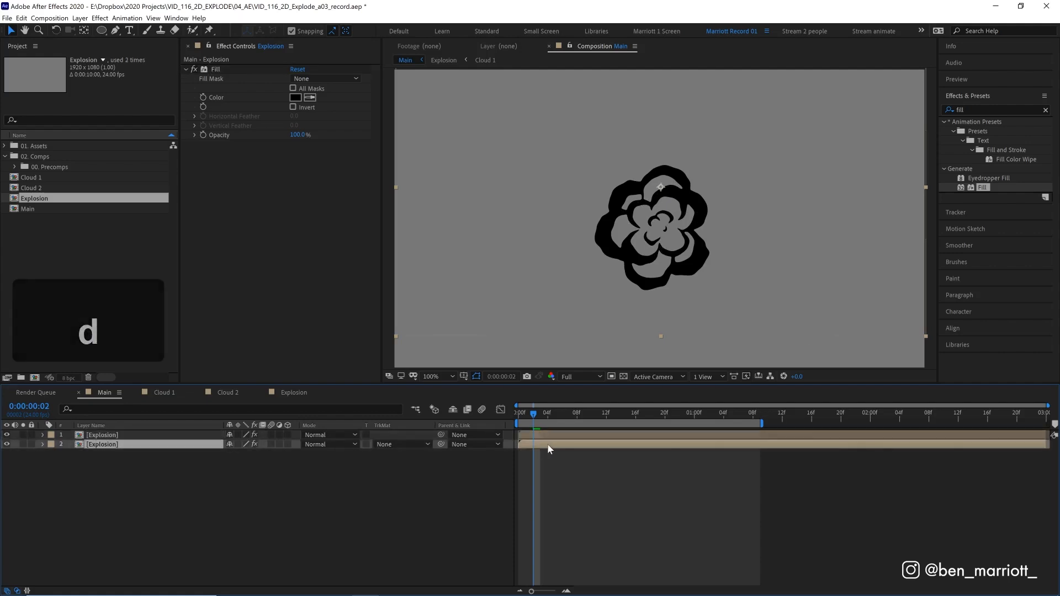
click(295, 96)
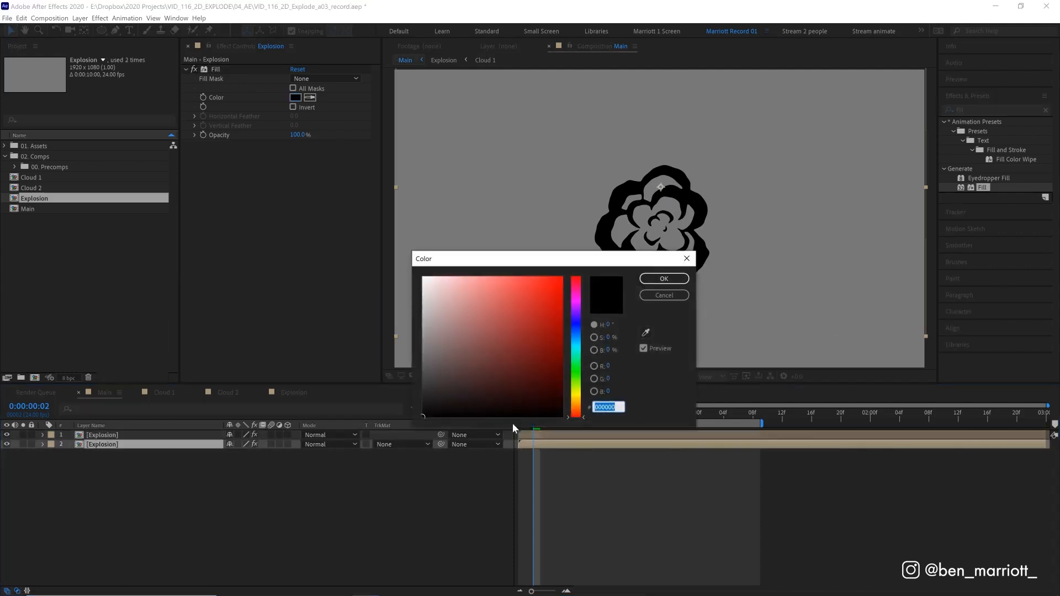
click(574, 400)
key(Return)
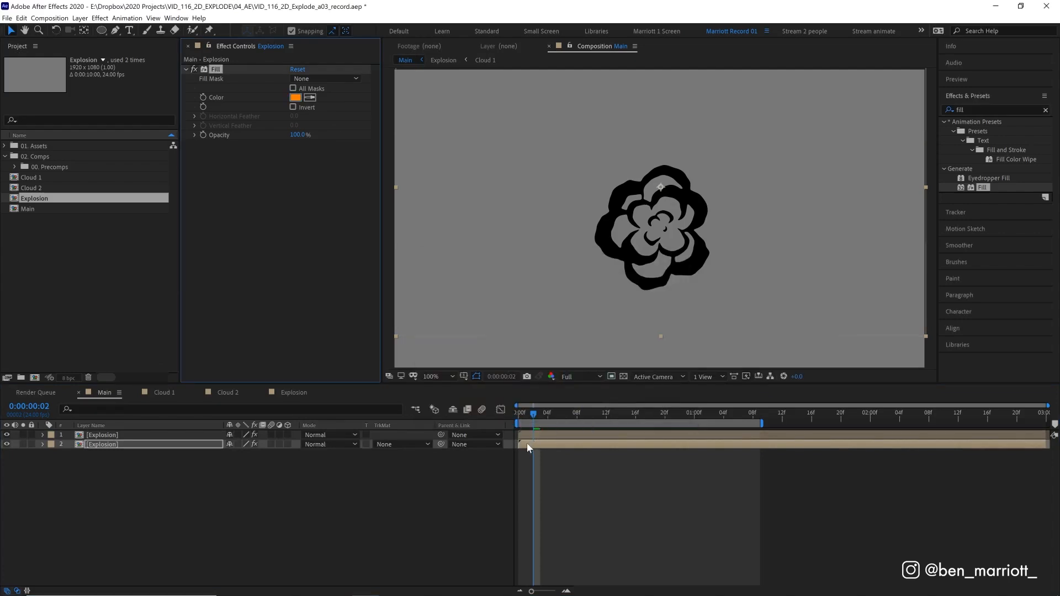
Shift the orange copy to start two frames later and review the layering
drag(526, 444, 534, 447)
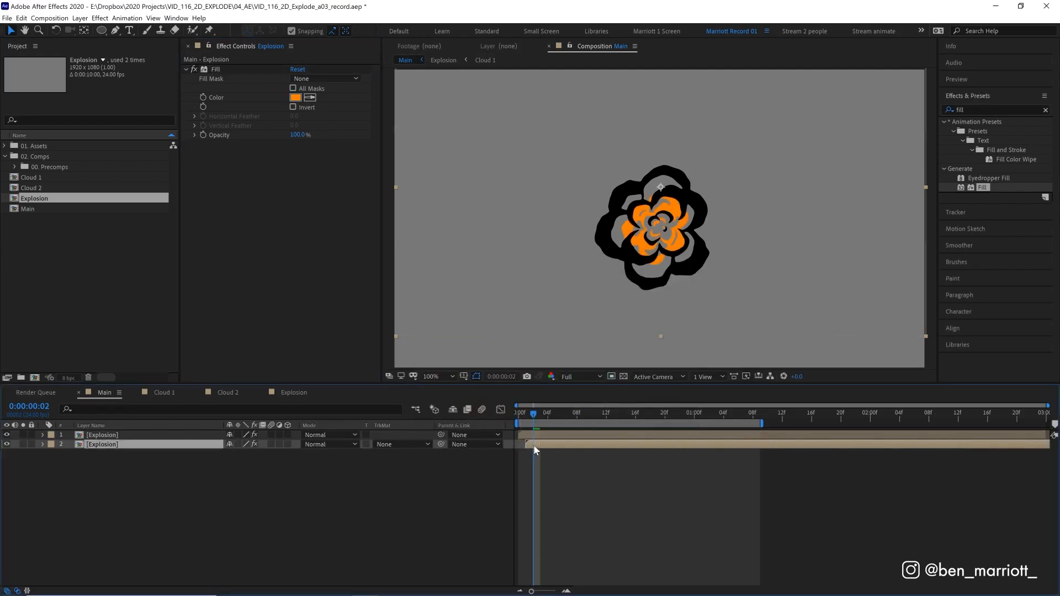
mouse_move(522, 411)
mouse_down()
mouse_move(570, 415)
mouse_move(551, 414)
mouse_up()
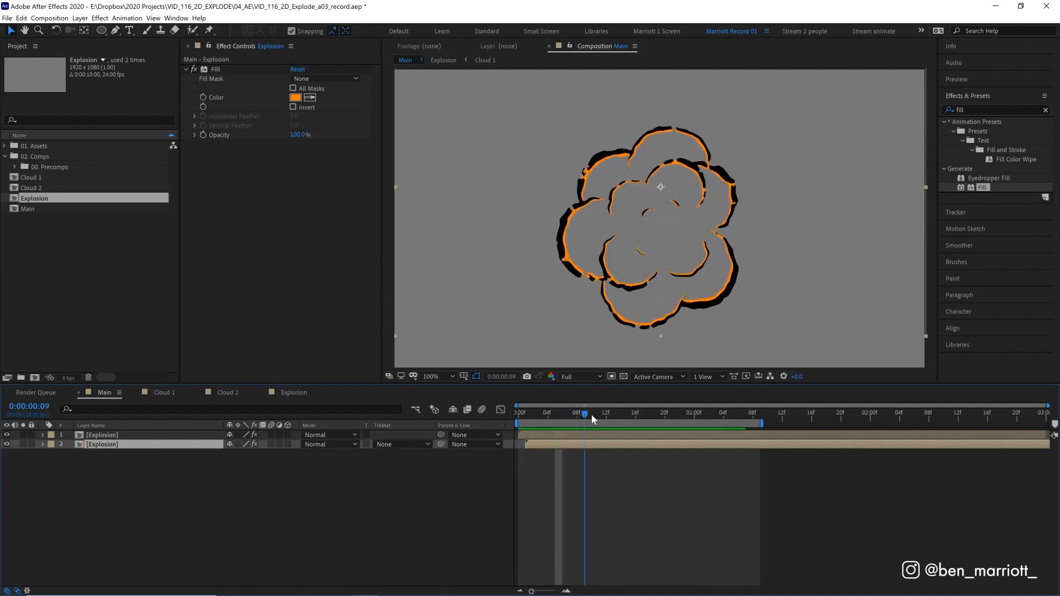
mouse_move(555, 413)
mouse_down()
mouse_move(613, 413)
mouse_move(533, 414)
mouse_up()
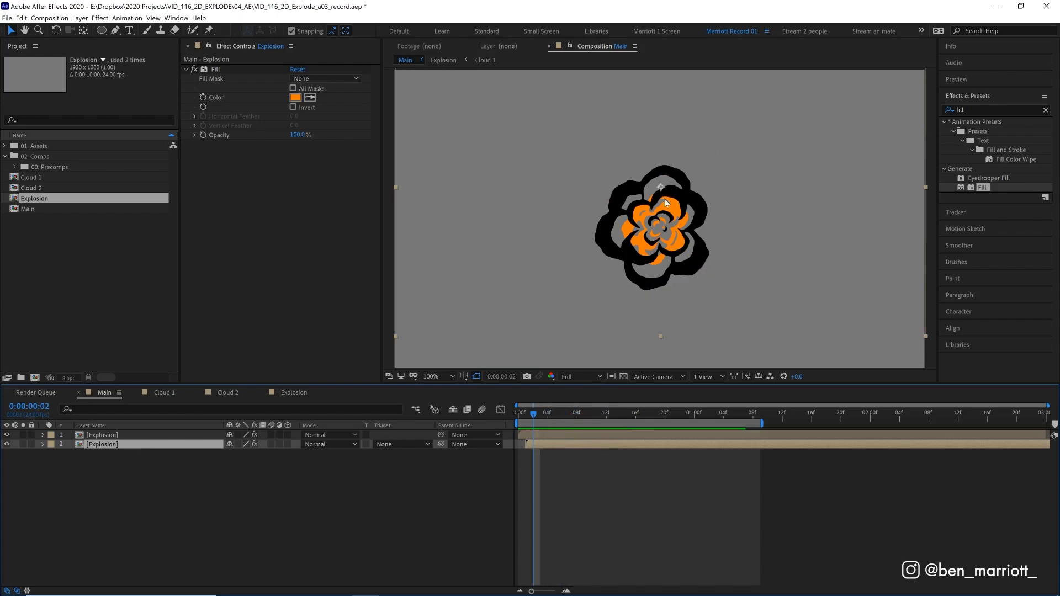
mouse_move(533, 413)
mouse_down()
mouse_move(518, 413)
mouse_move(609, 413)
mouse_move(522, 417)
mouse_move(544, 414)
mouse_up()
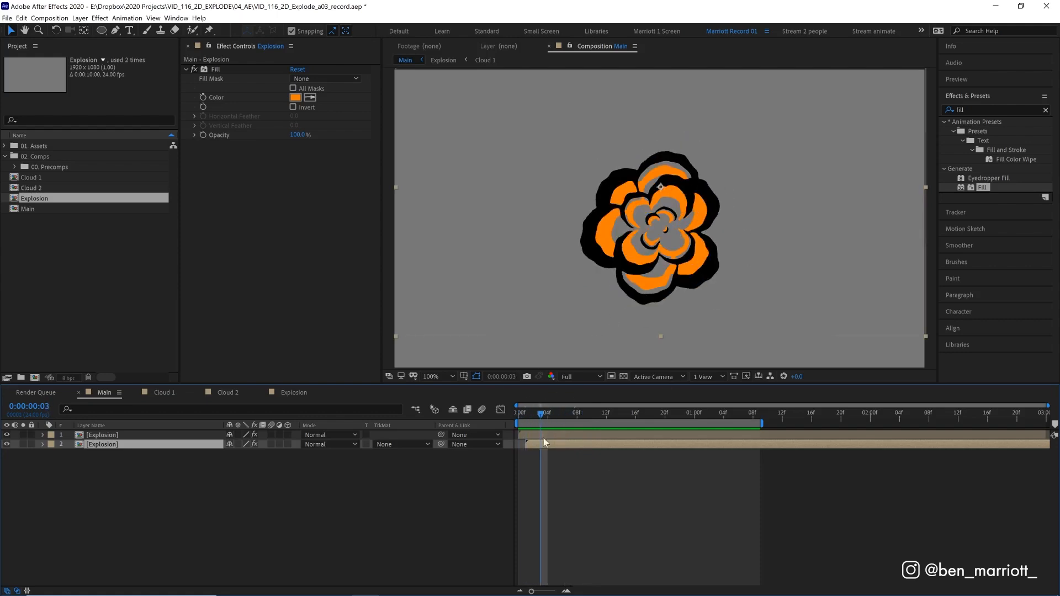
click(541, 450)
right_click(538, 450)
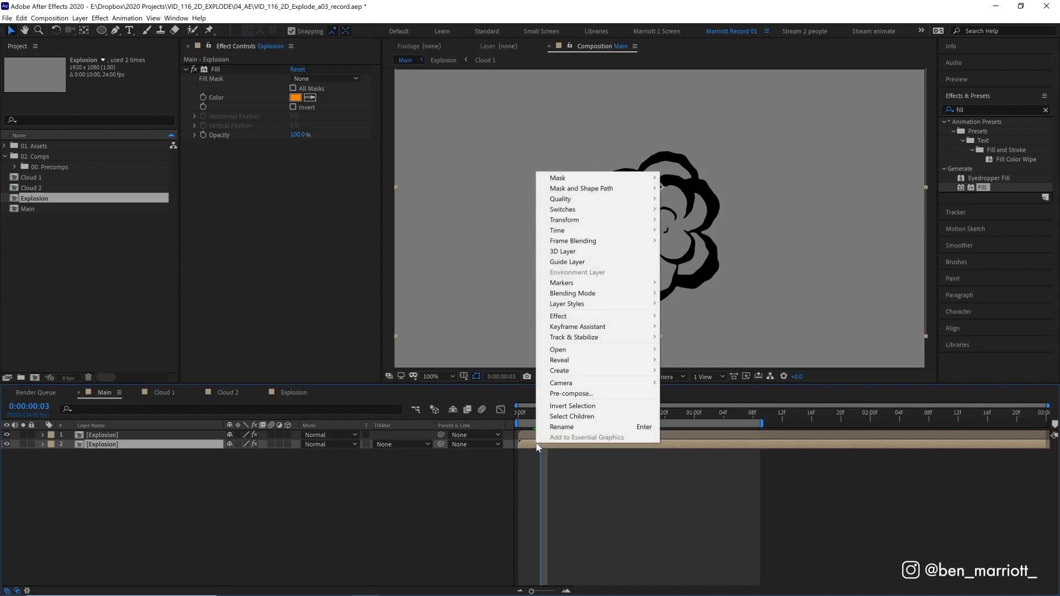
Enable Time Remapping on the orange copy, add a keyframe at 1:00 and push it later
click(679, 231)
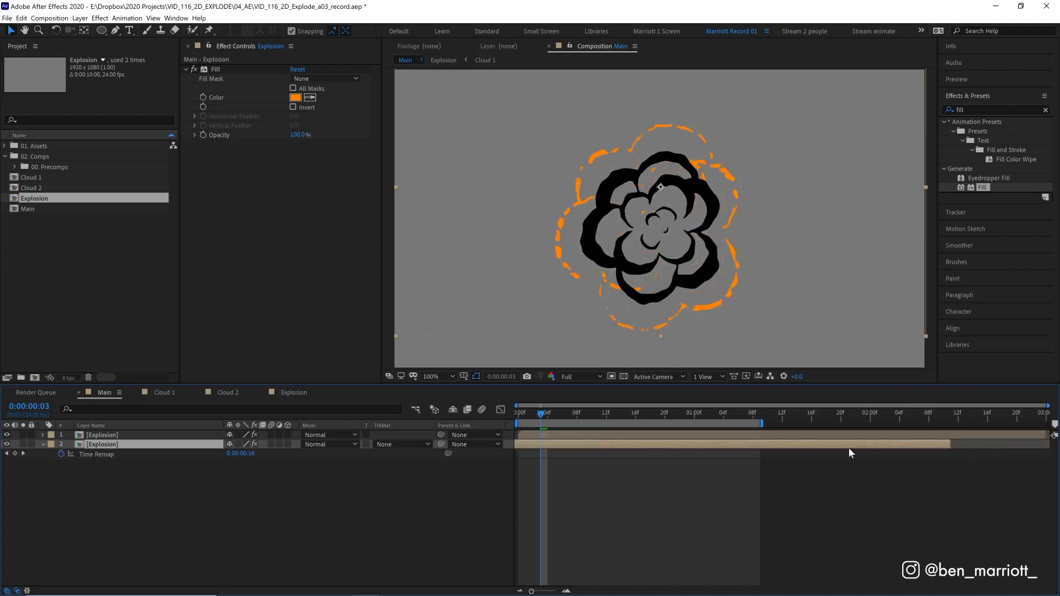
key(ctrl+z)
mouse_move(544, 413)
mouse_down()
mouse_move(528, 413)
mouse_move(694, 413)
mouse_up()
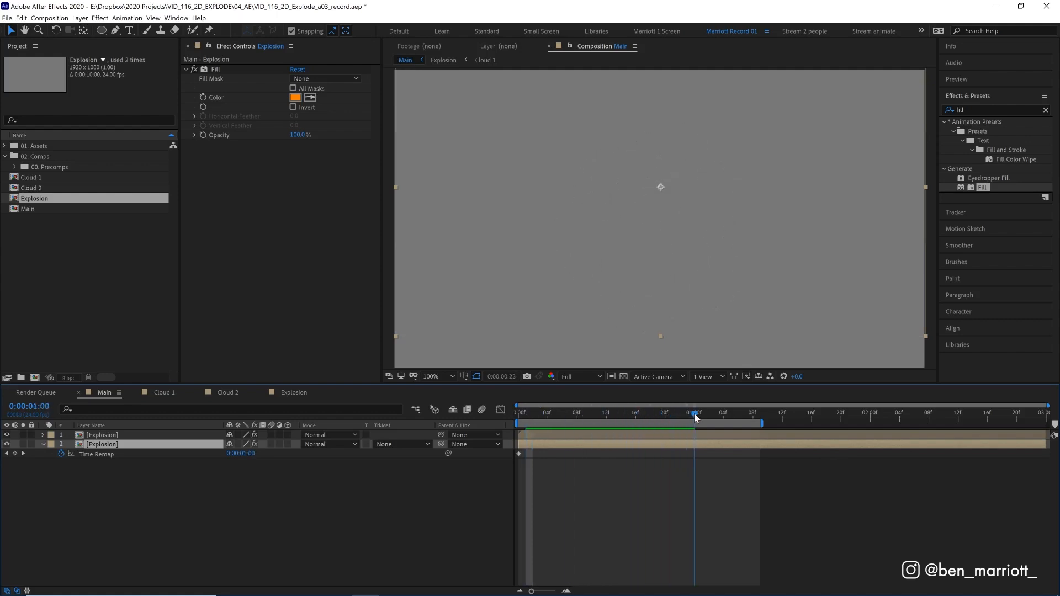
click(16, 456)
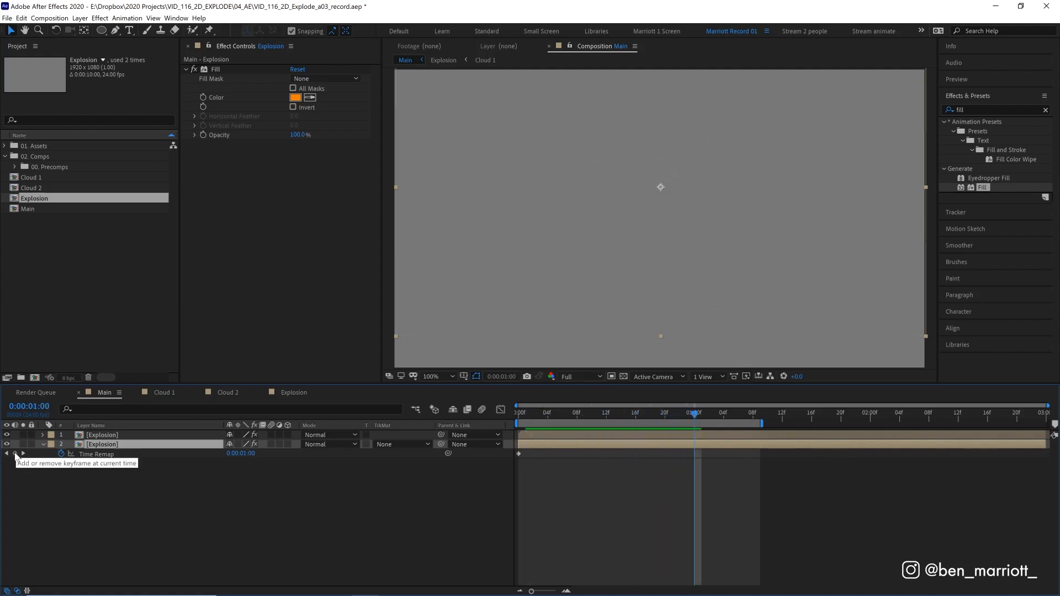
drag(696, 414, 534, 414)
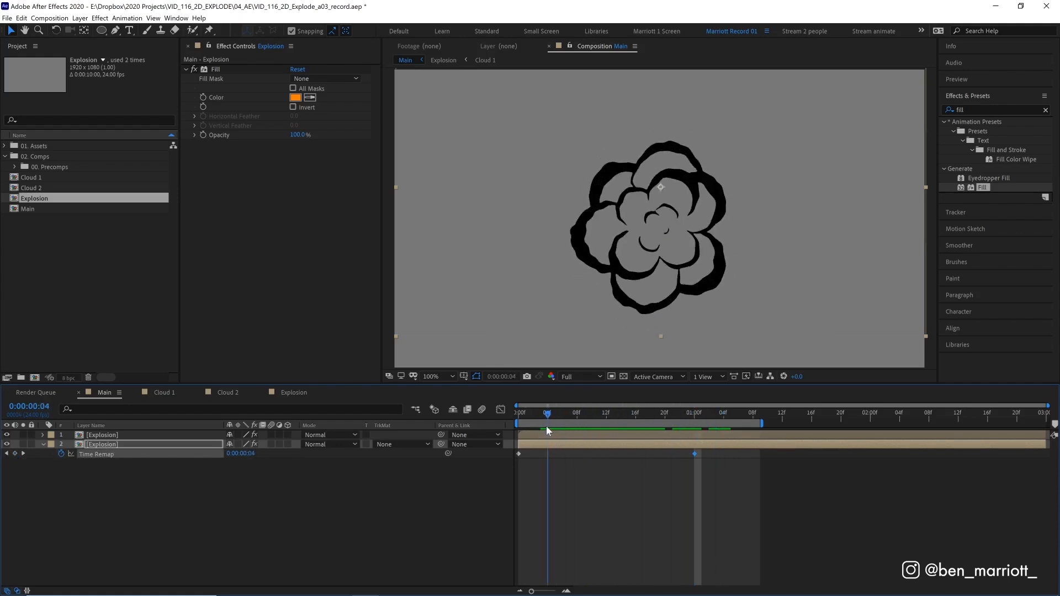
mouse_move(695, 454)
mouse_down()
mouse_move(768, 452)
mouse_move(748, 456)
mouse_up()
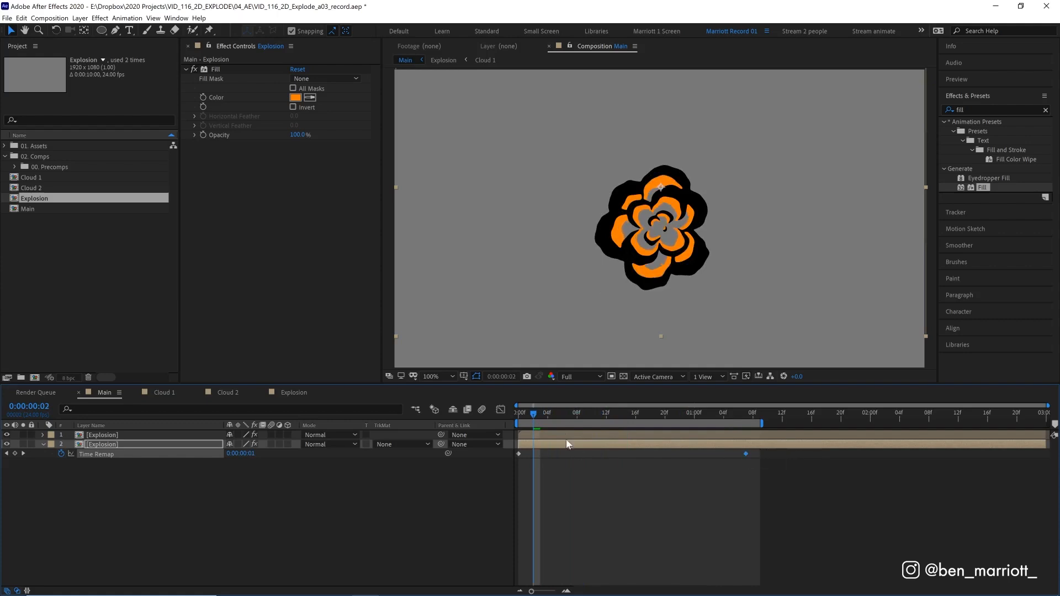
Pull the last Time Remap keyframe back to about 1:07 and preview the dissipation
mouse_move(534, 414)
mouse_down()
mouse_move(569, 414)
mouse_move(554, 414)
mouse_up()
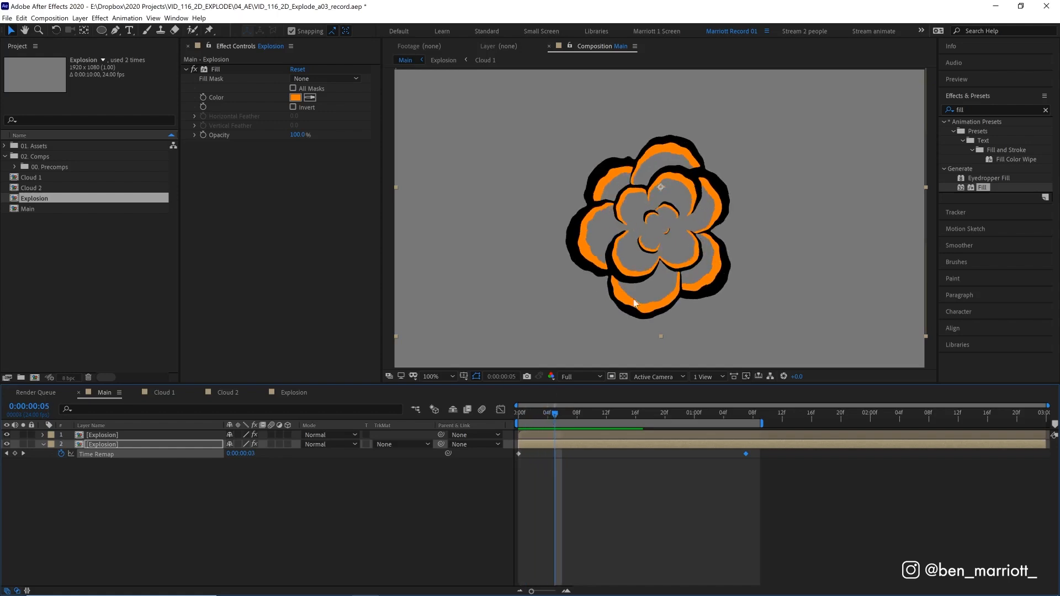
mouse_move(533, 413)
mouse_down()
mouse_move(654, 419)
mouse_move(572, 416)
mouse_up()
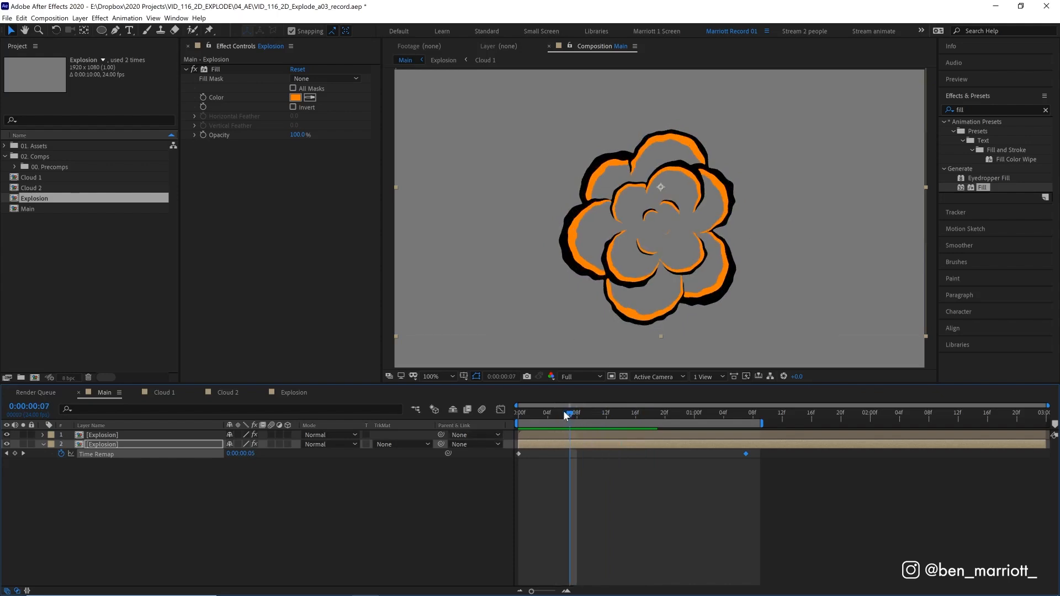
mouse_move(566, 411)
mouse_down()
mouse_move(556, 411)
mouse_move(604, 417)
mouse_up()
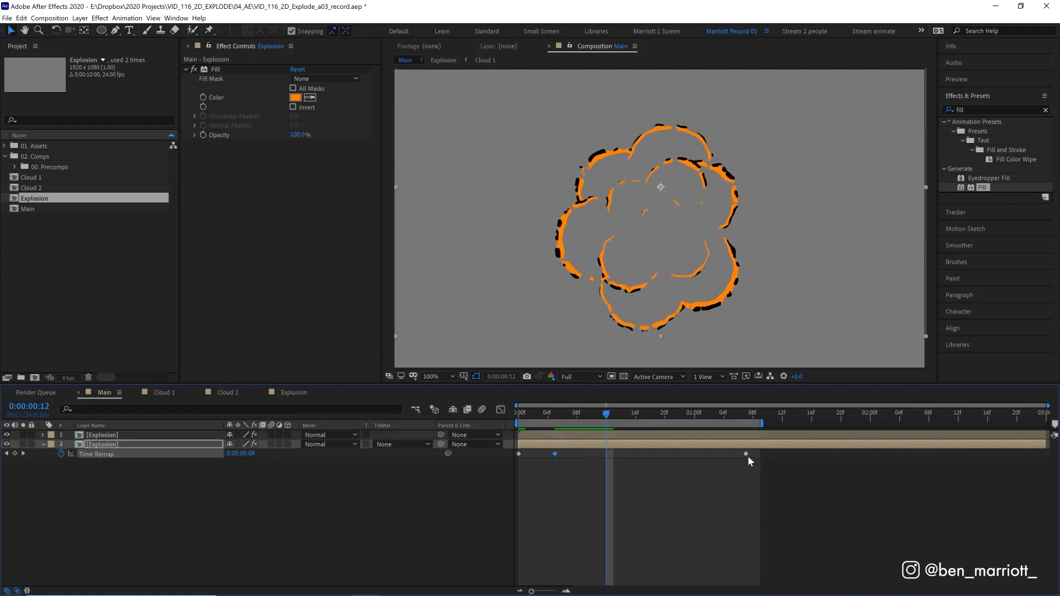
drag(745, 454, 679, 454)
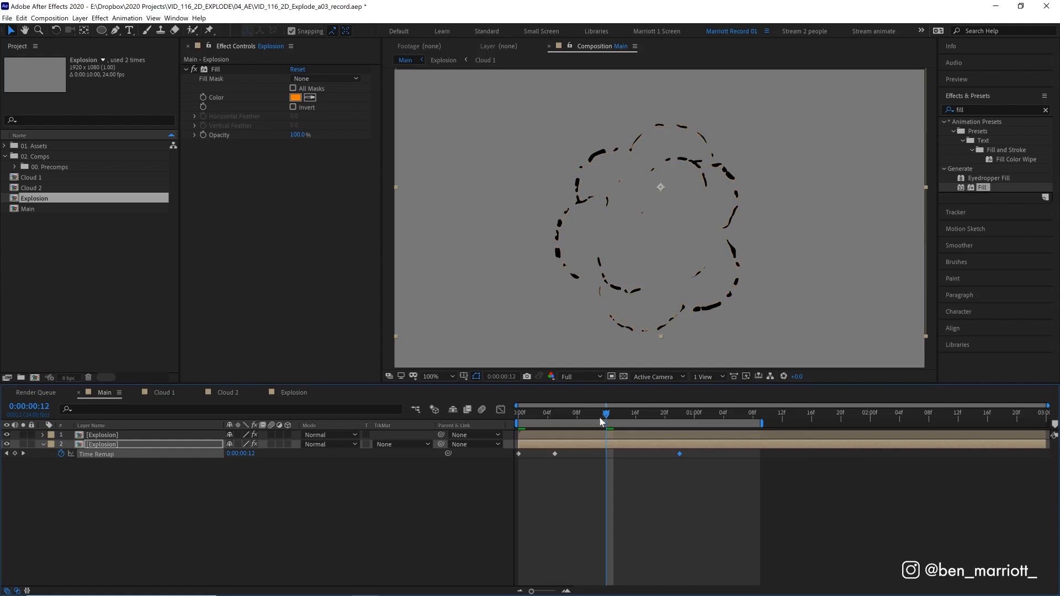
key(Home)
key(space)
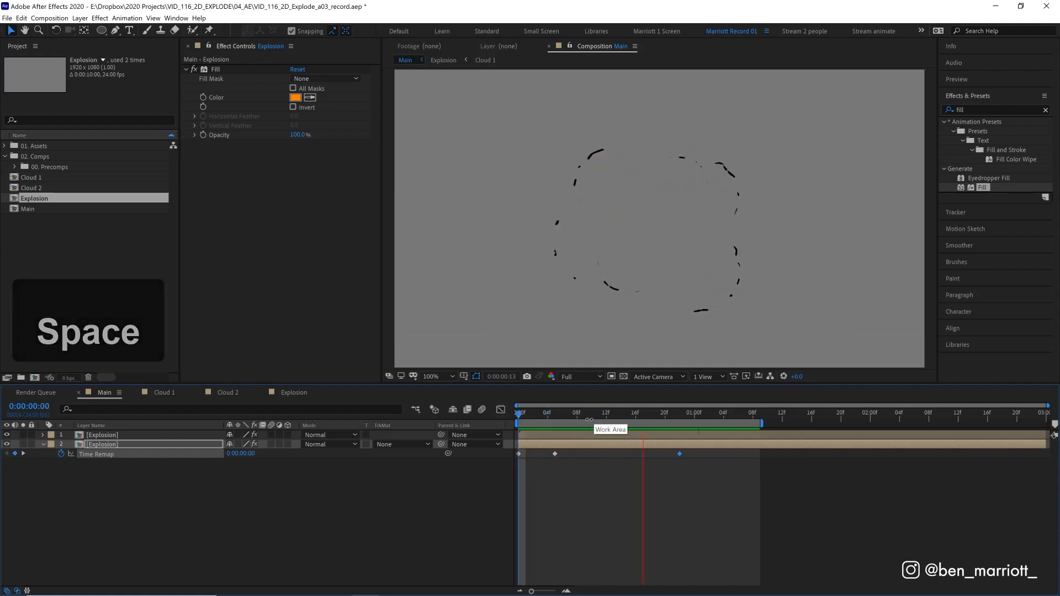
mouse_move(556, 415)
mouse_down()
mouse_move(599, 413)
mouse_move(532, 416)
mouse_move(631, 413)
mouse_up()
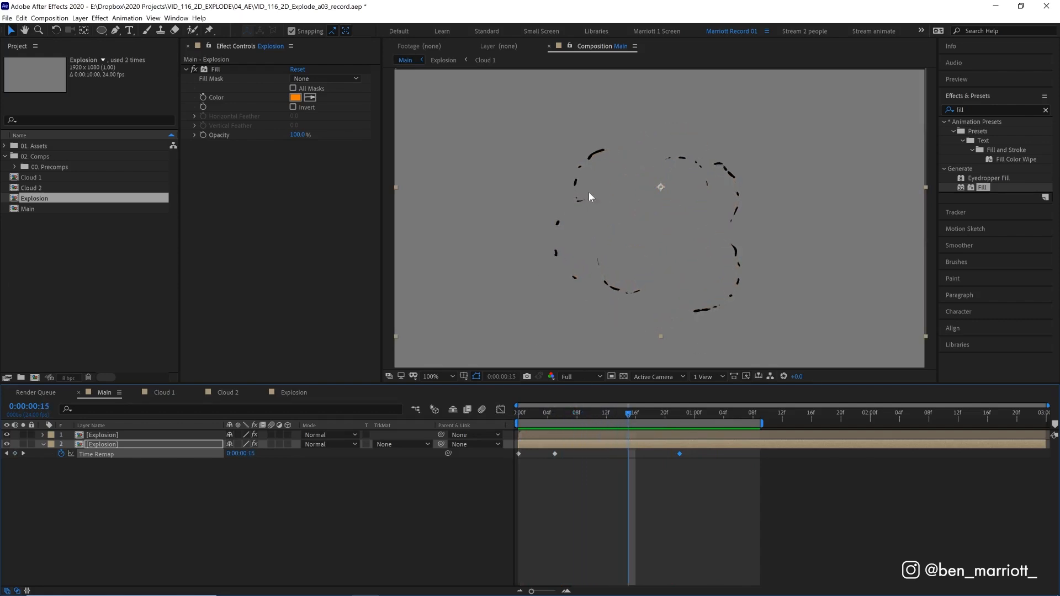
click(541, 415)
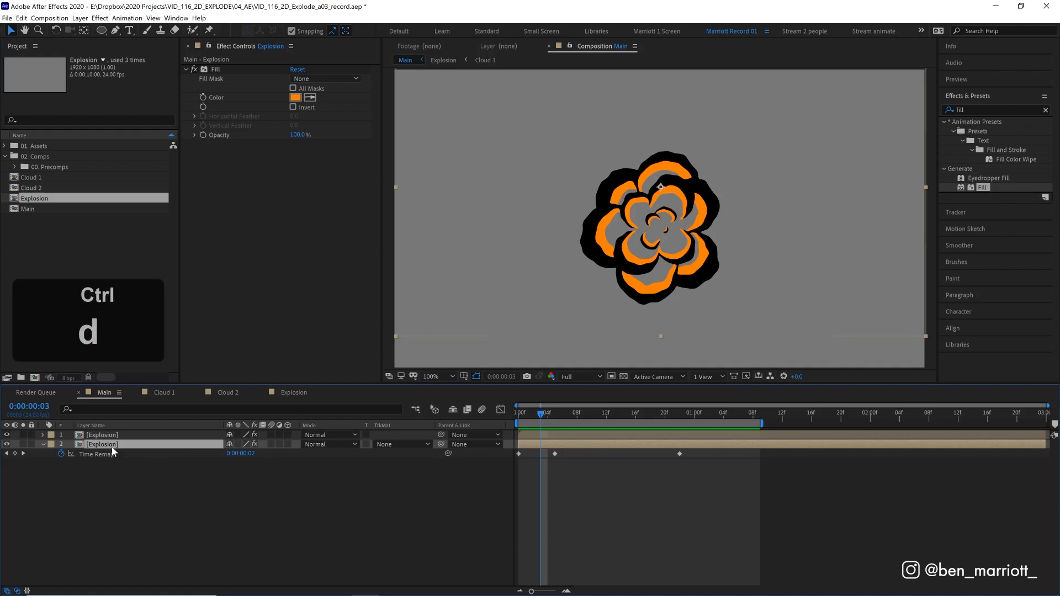
Duplicate the orange layer and shift the copy's Fill hue to yellow
key(ctrl+d)
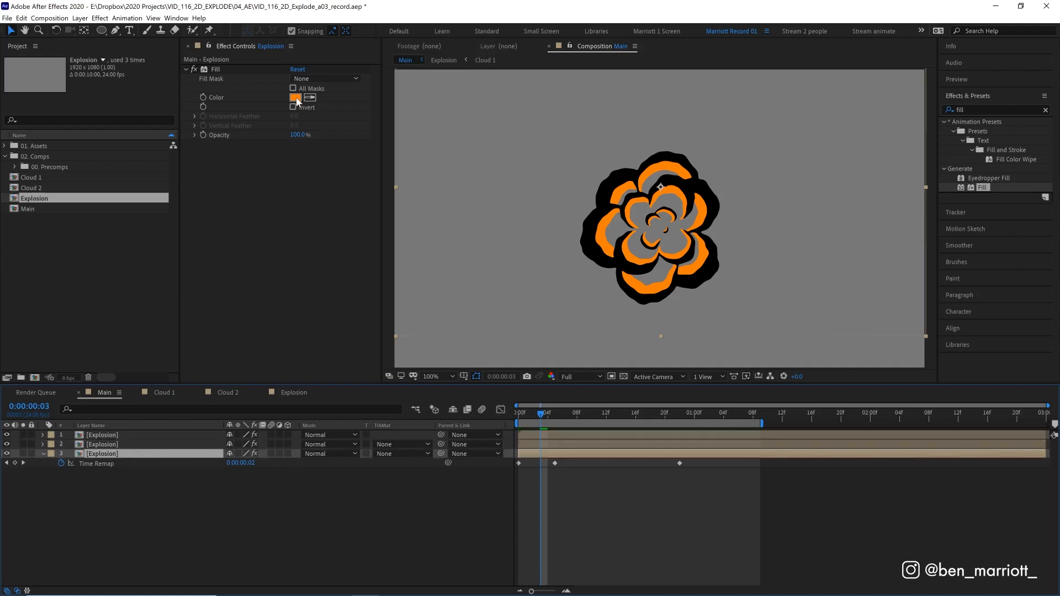
click(296, 98)
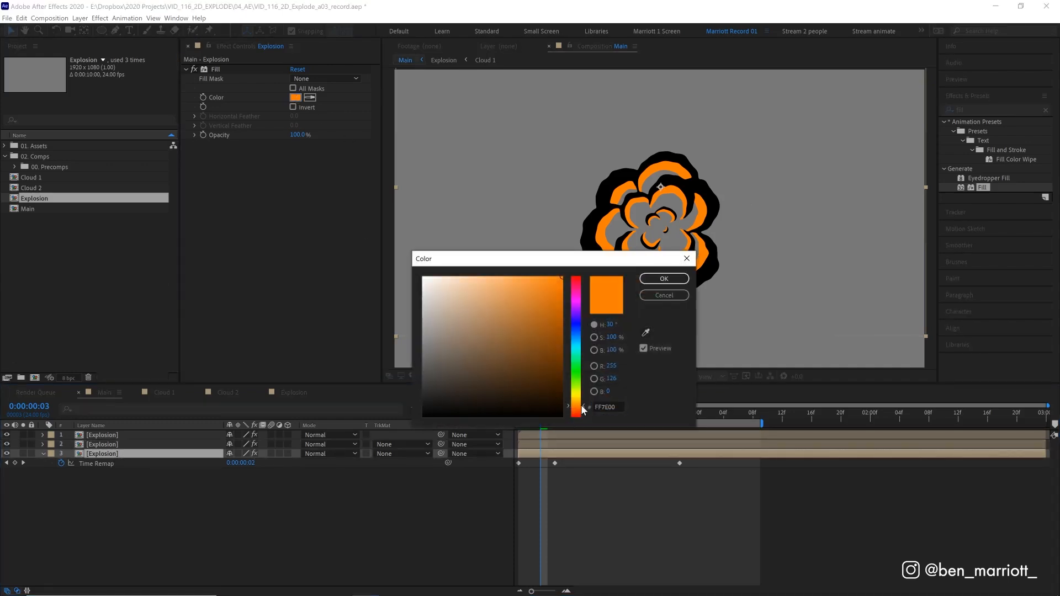
drag(582, 409, 582, 404)
click(663, 279)
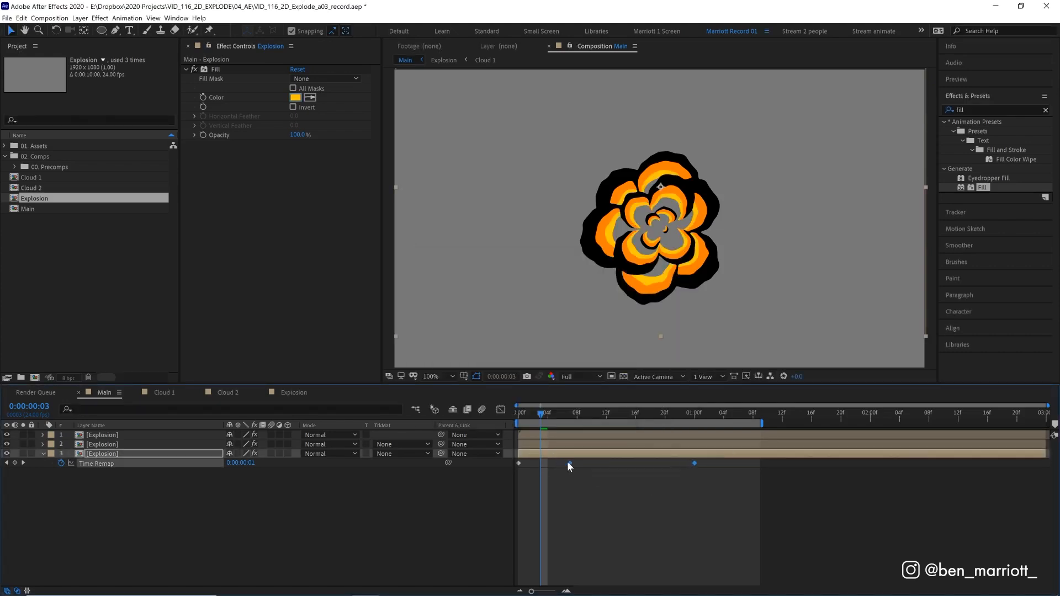
Nudge the yellow copy's middle remap keyframe later and its last one earlier, then preview
drag(554, 463, 571, 464)
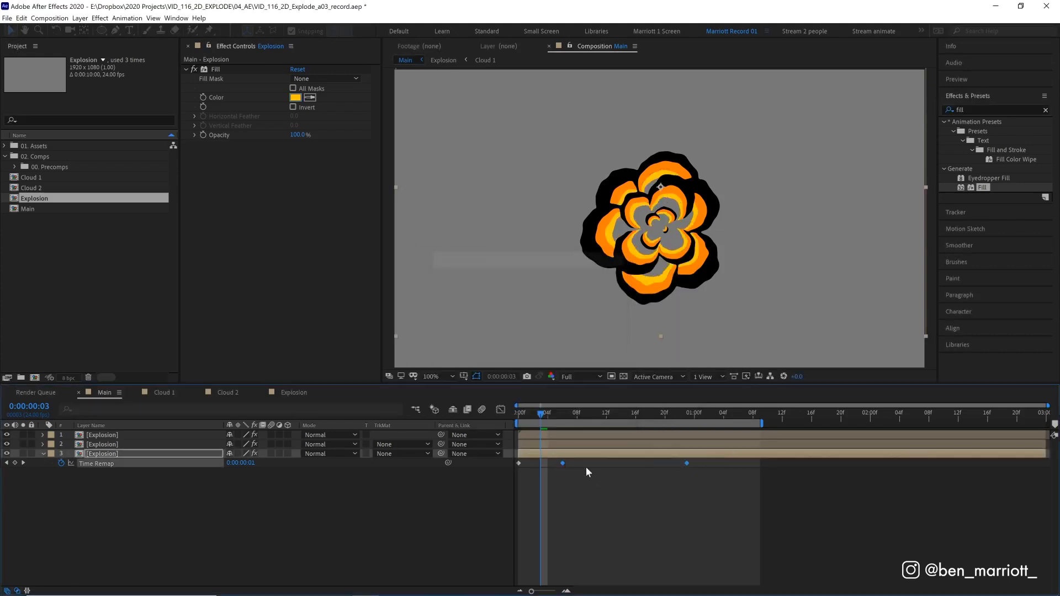
drag(543, 413, 605, 412)
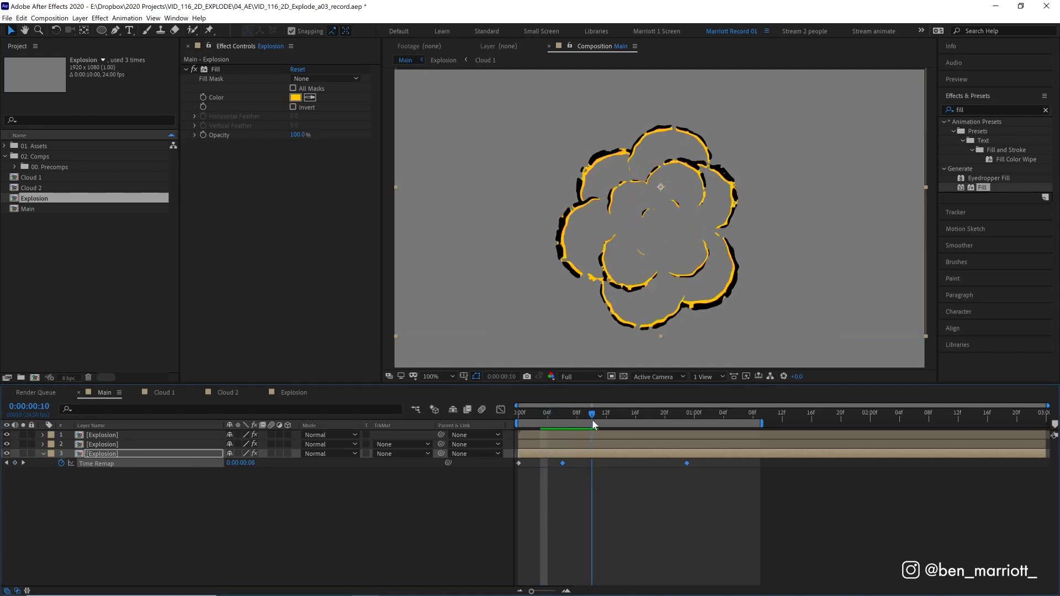
click(687, 463)
drag(677, 465, 663, 462)
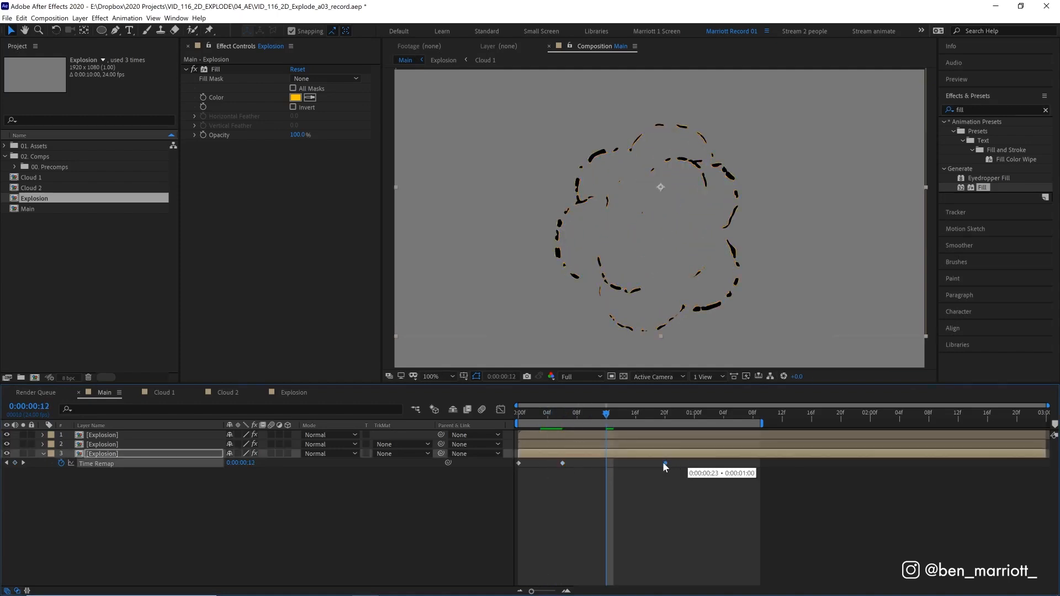
drag(606, 412, 563, 412)
key(space)
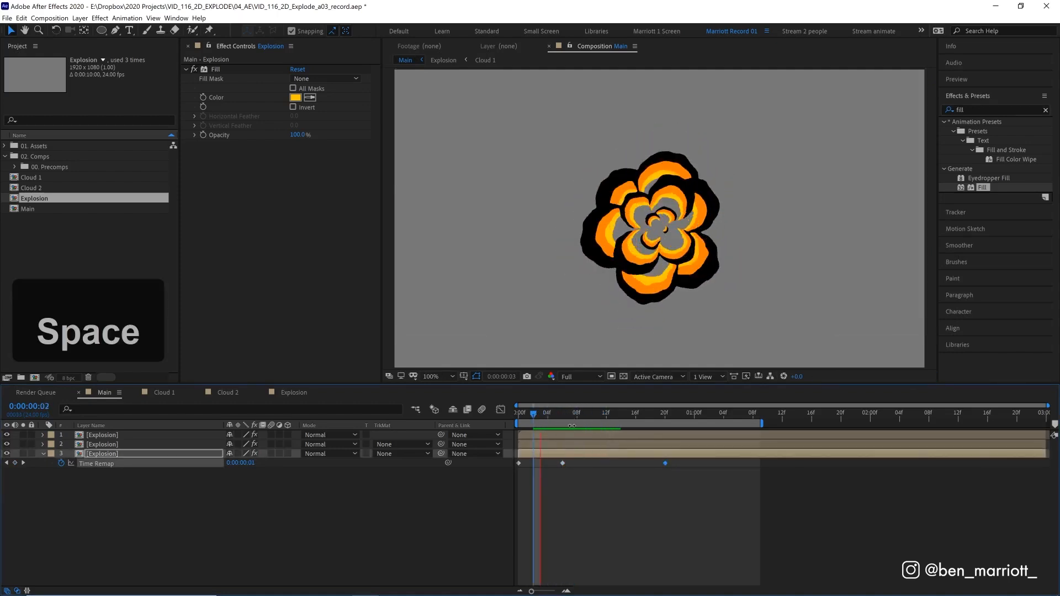
key(space)
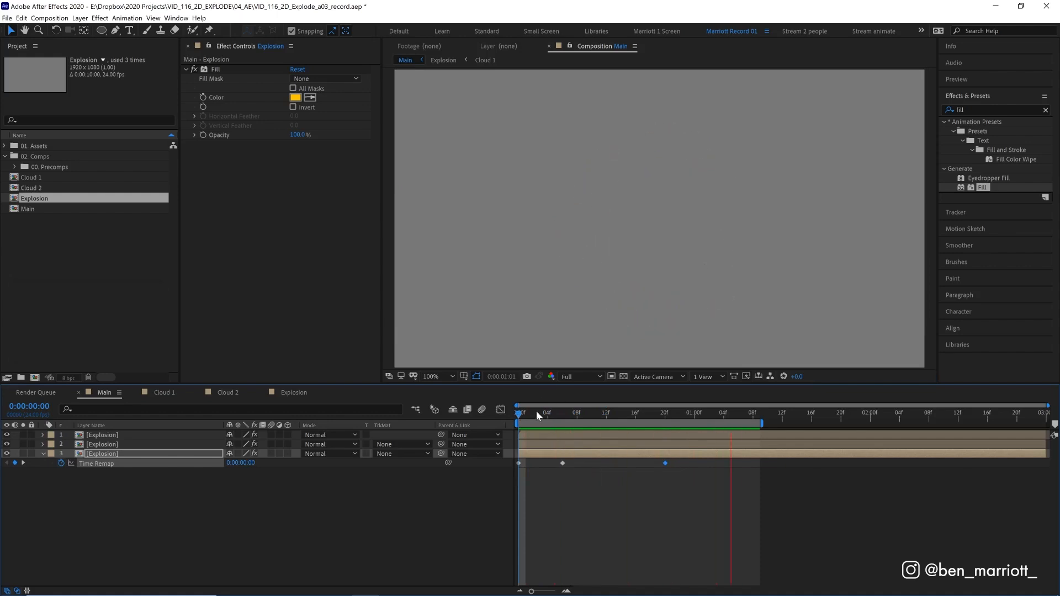
drag(536, 412, 622, 412)
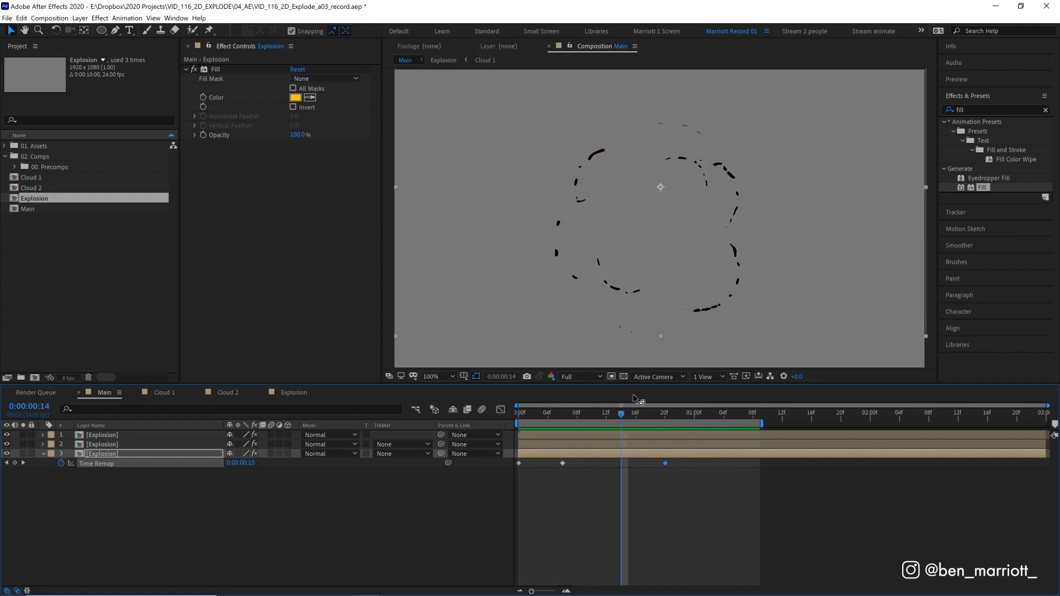
drag(594, 413, 606, 412)
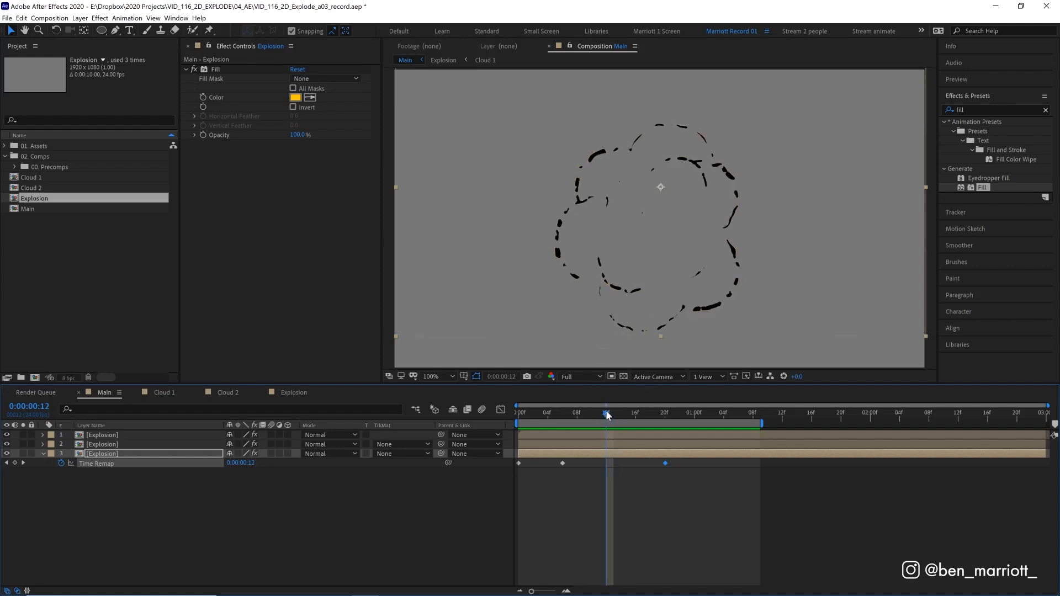
Trim Explosion layers 2 and 3 to end at frame 12 with Alt+] and preview the burst
key(space)
shift+click(119, 444)
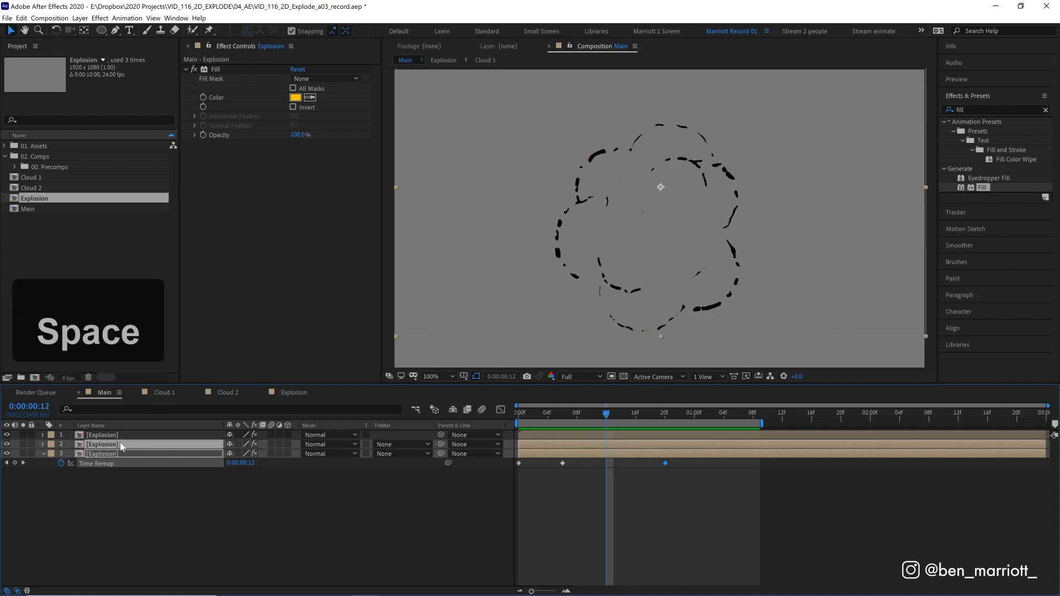
key(alt)
key(alt+bracketright)
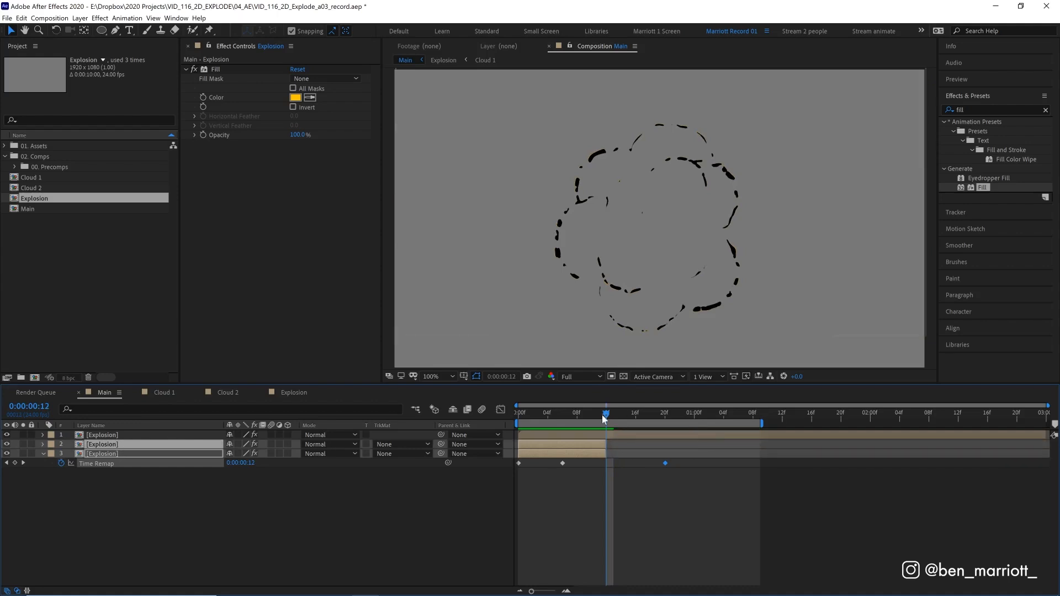
drag(606, 413, 565, 412)
key(space)
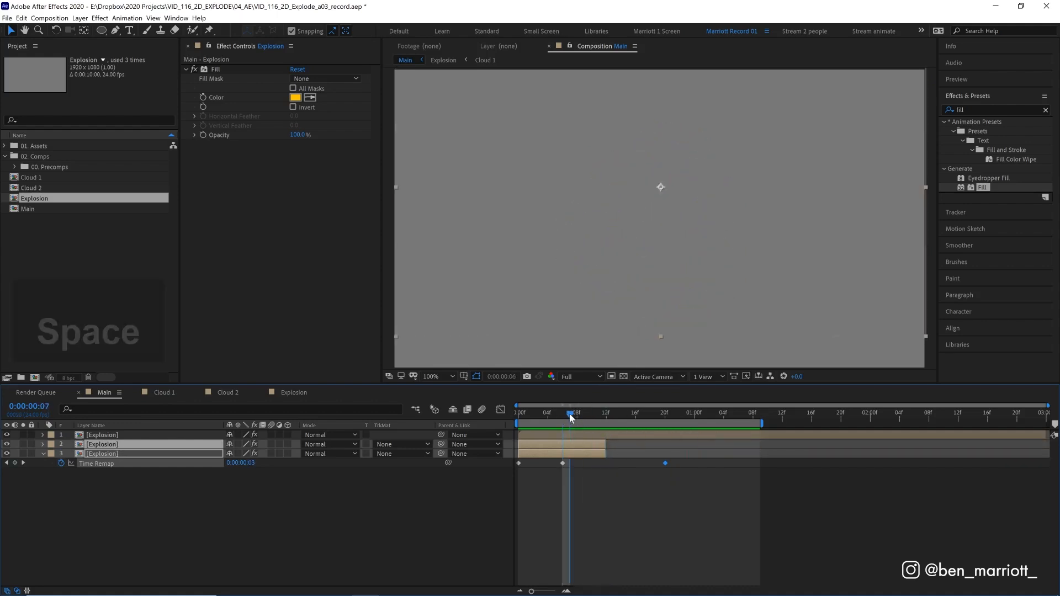
key(space)
key(space)
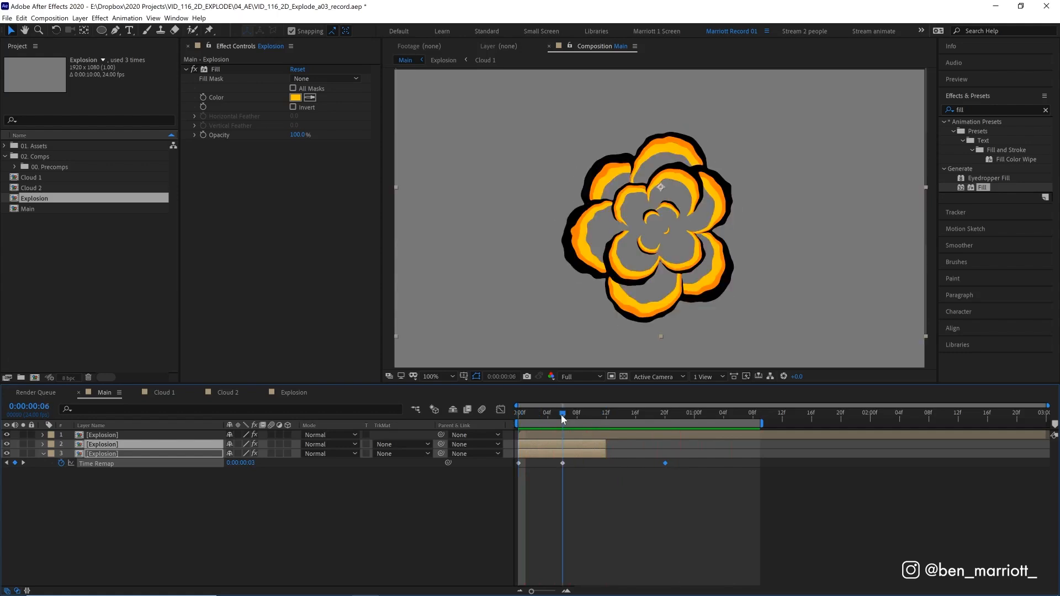
click(563, 413)
drag(640, 413, 547, 413)
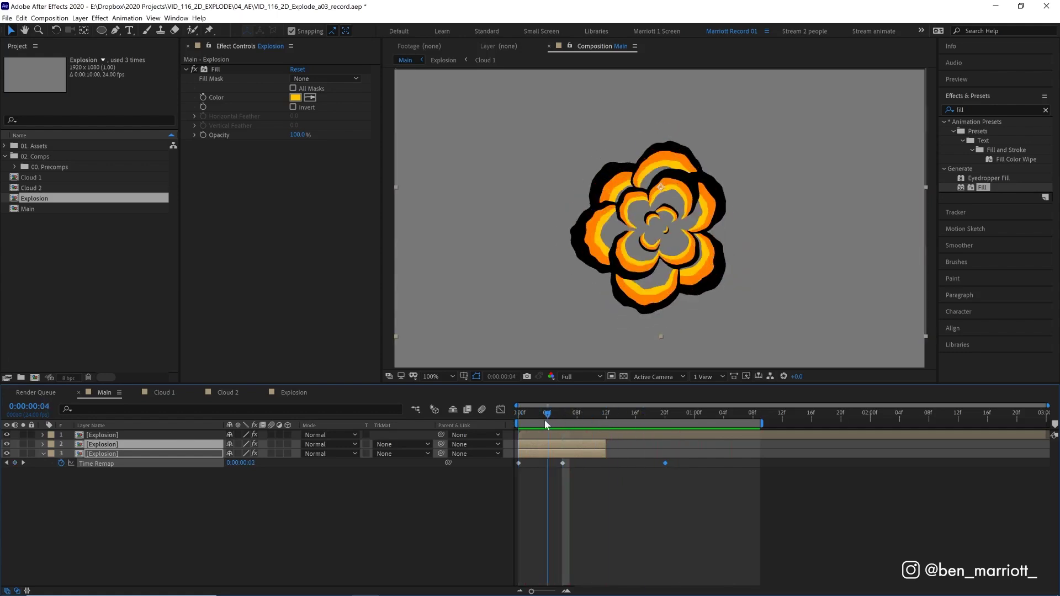
Add an adjustment layer on top with Posterize Time set to 12 fps
click(646, 490)
key(ctrl+alt+y)
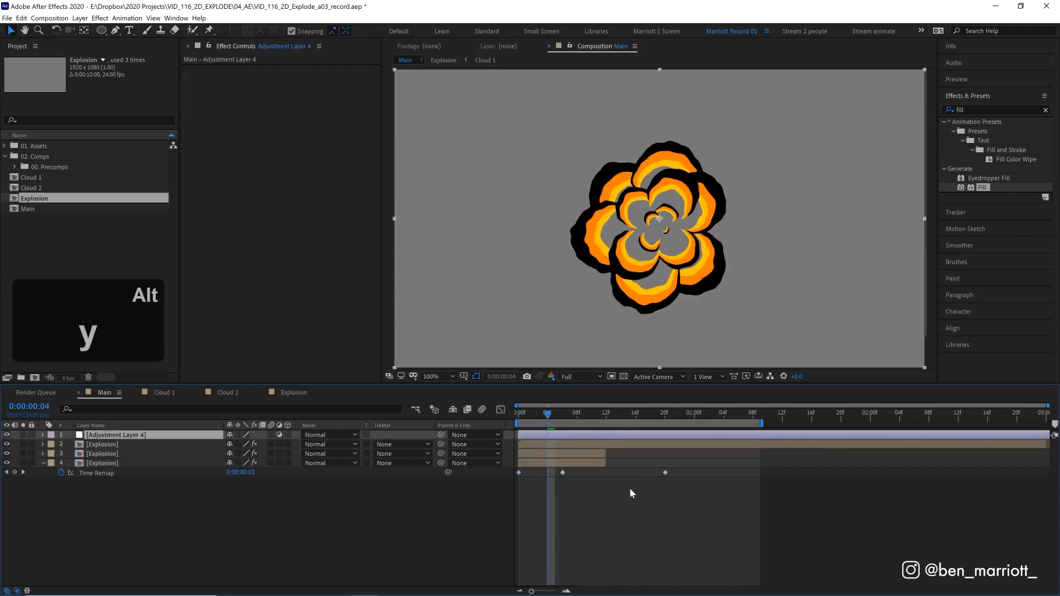
click(993, 110)
text(poster)
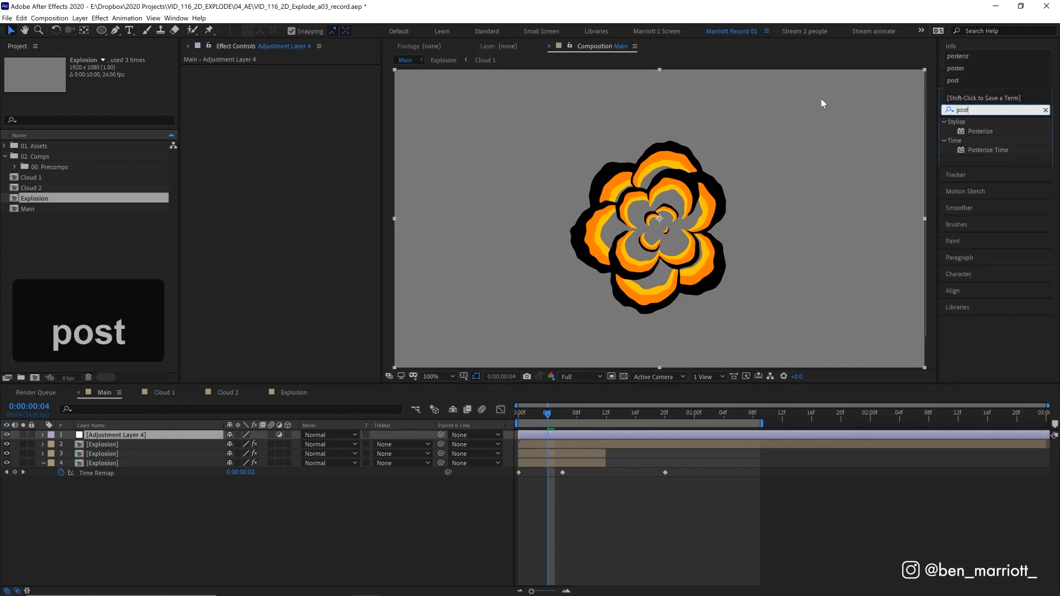
double_click(987, 149)
text(12)
key(Return)
click(612, 494)
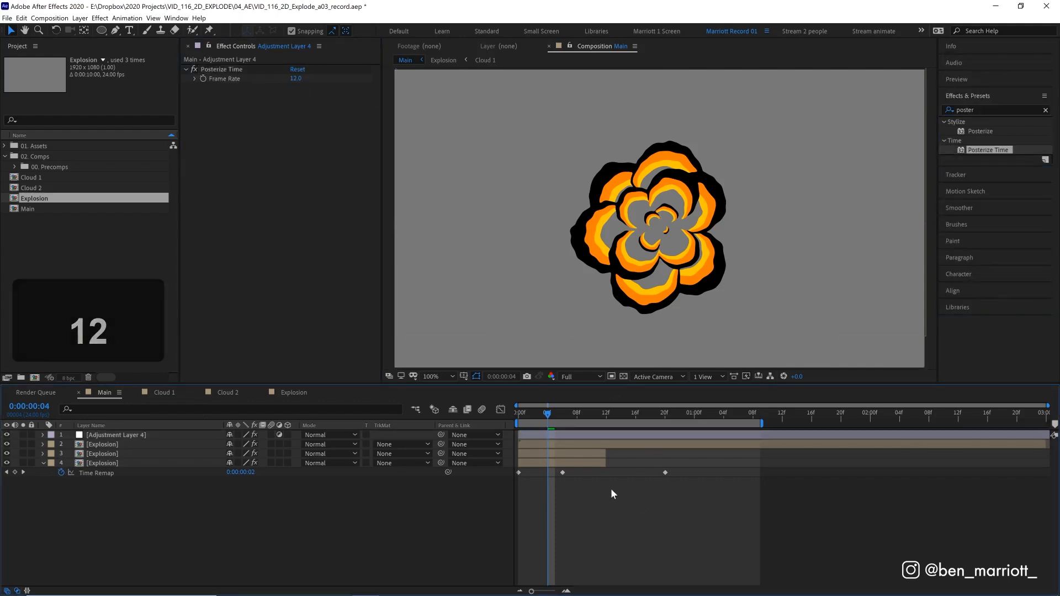
Preview the posterized explosion and inspect the Explosion precomp layers
click(521, 412)
key(space)
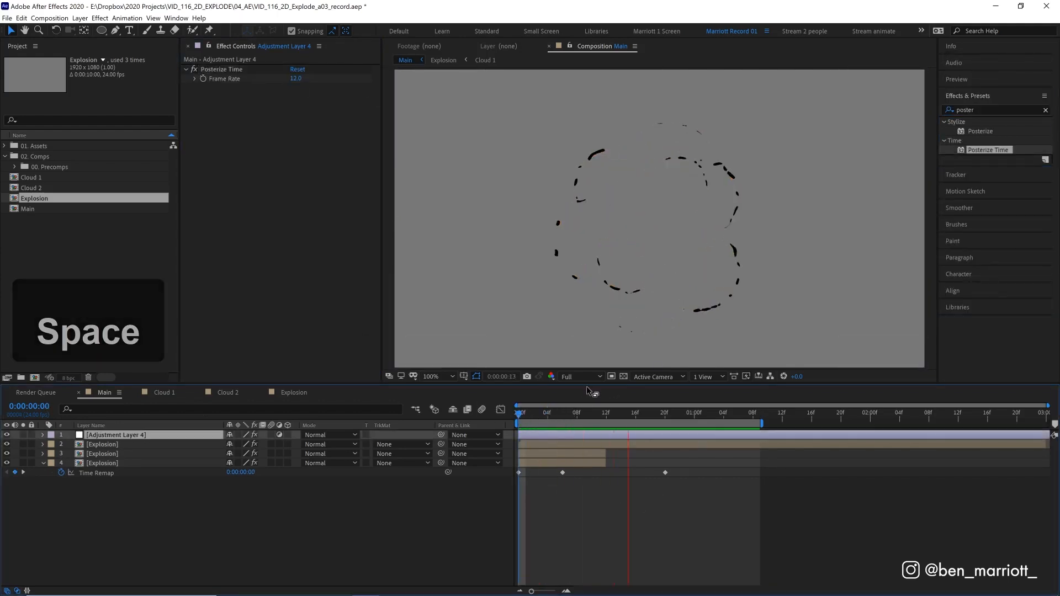
drag(549, 414, 570, 412)
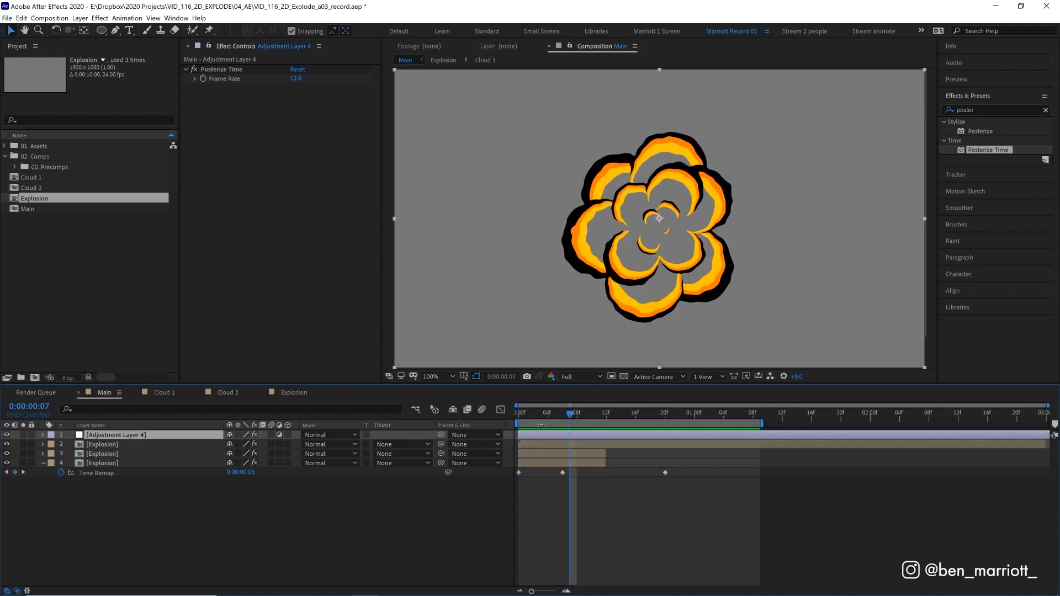
click(564, 453)
double_click(564, 453)
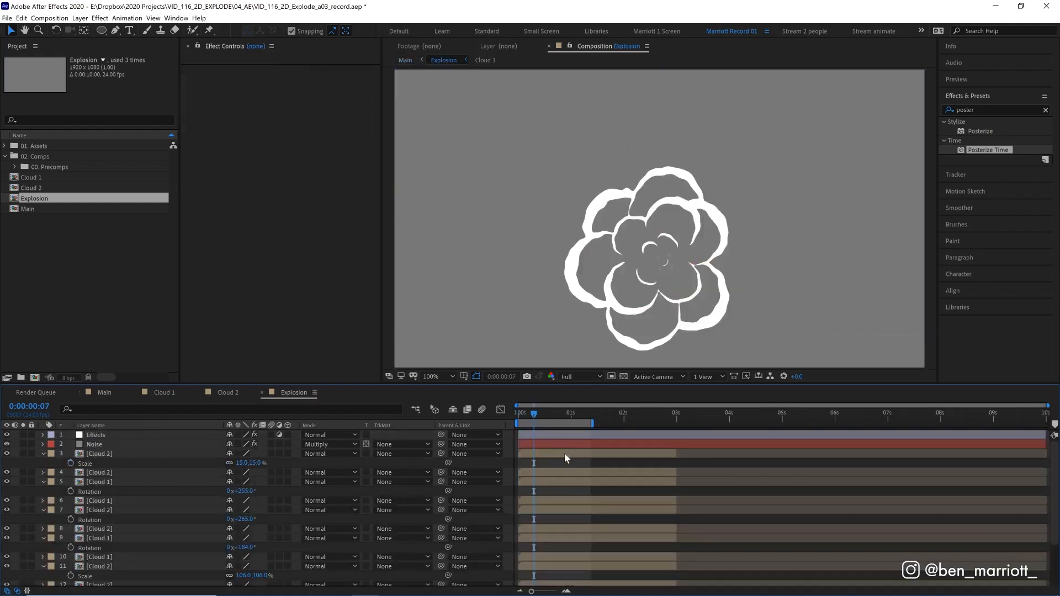
mouse_move(570, 412)
mouse_down()
mouse_move(539, 415)
mouse_move(564, 417)
mouse_up()
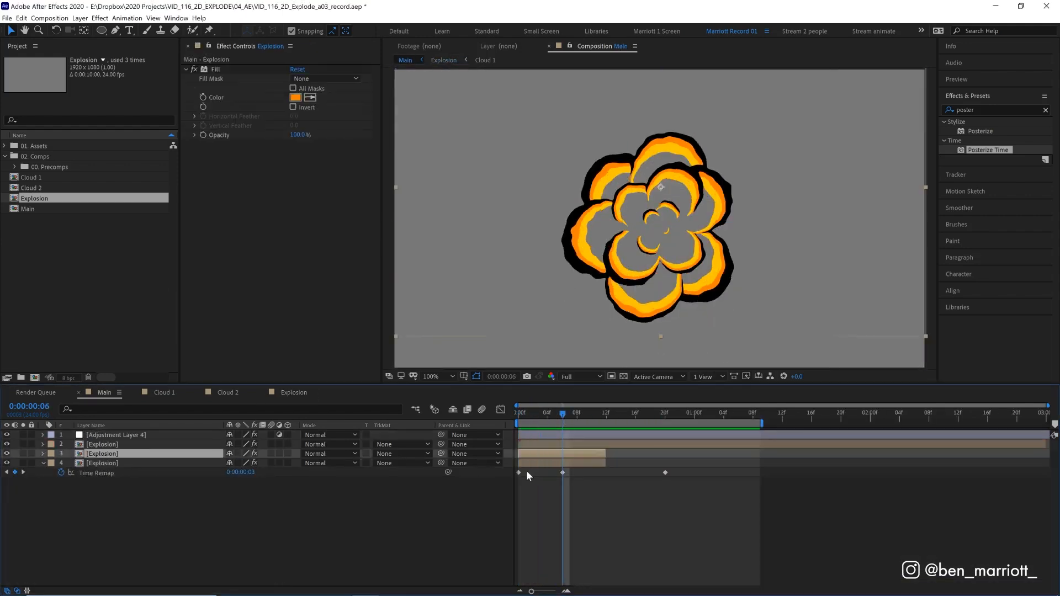
click(537, 459)
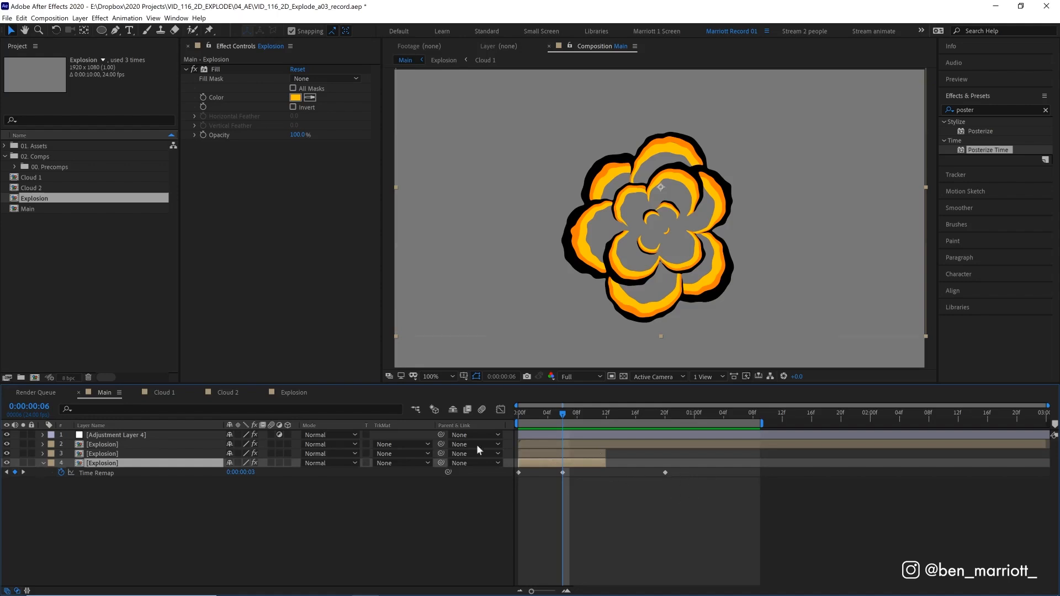
click(43, 447)
click(566, 438)
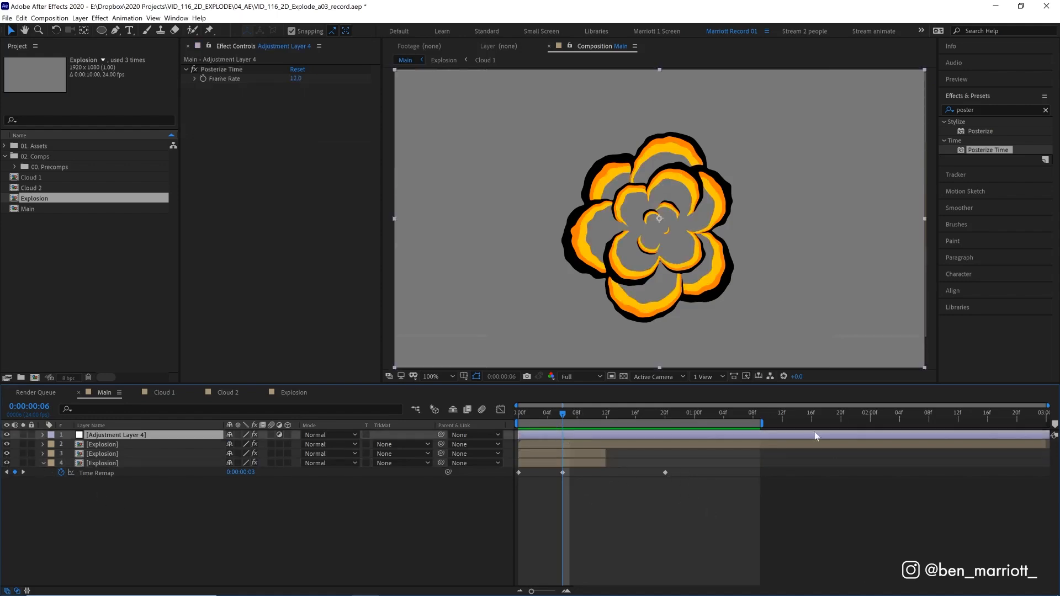
Rename the adjustment layer Posterize Time and preview Main over the transparency grid
key(space)
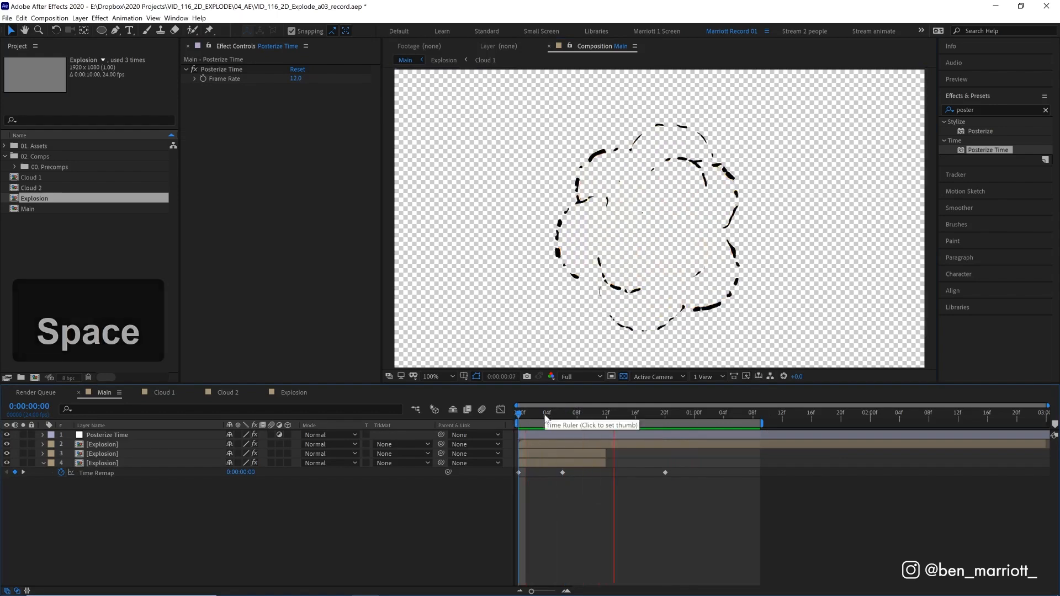
key(space)
mouse_move(563, 415)
mouse_down()
mouse_move(585, 415)
mouse_move(564, 415)
mouse_up()
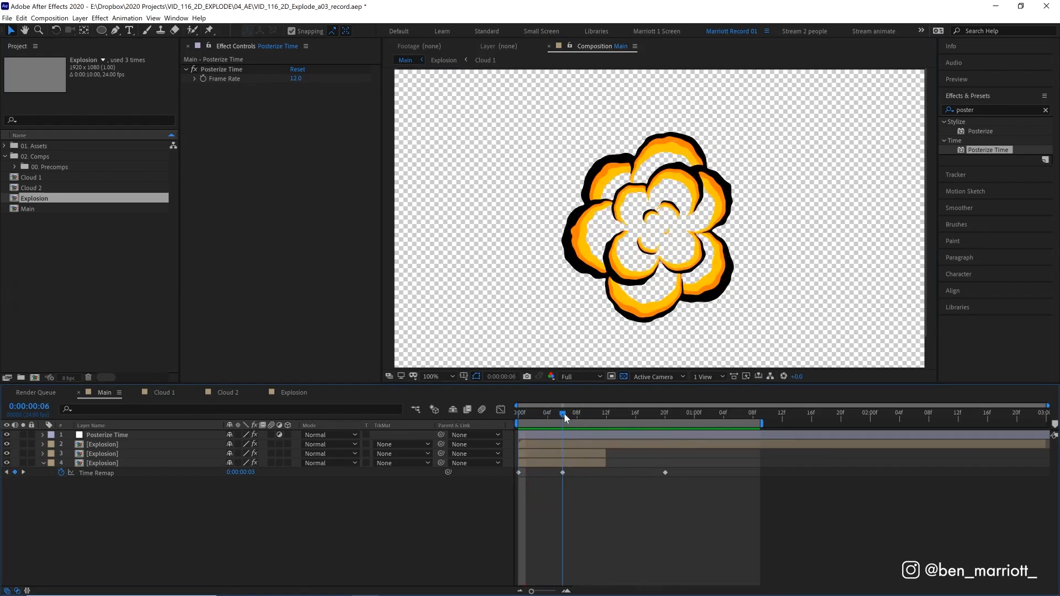
key(space)
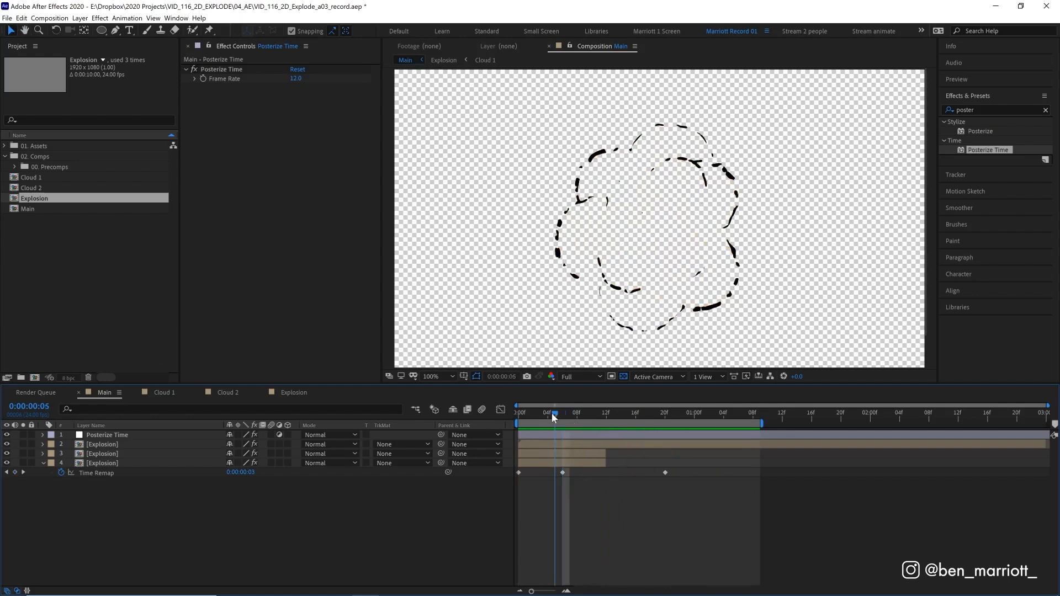
click(571, 414)
Revisit the Cloud 2 and Explosion comps, then return to Main and play the finished explosion
double_click(75, 188)
key(space)
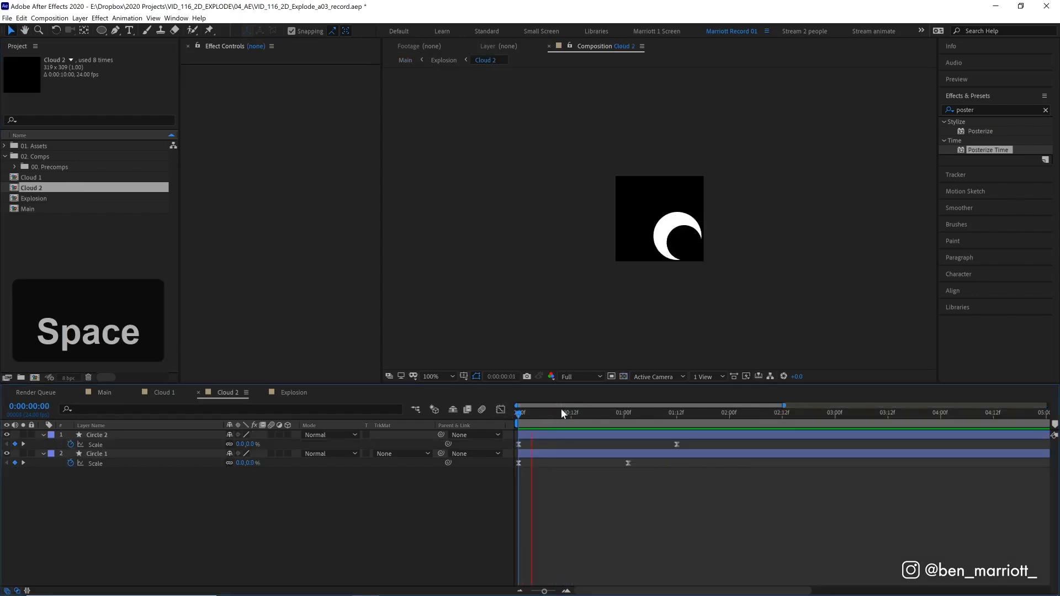
key(space)
key(shift+Escape)
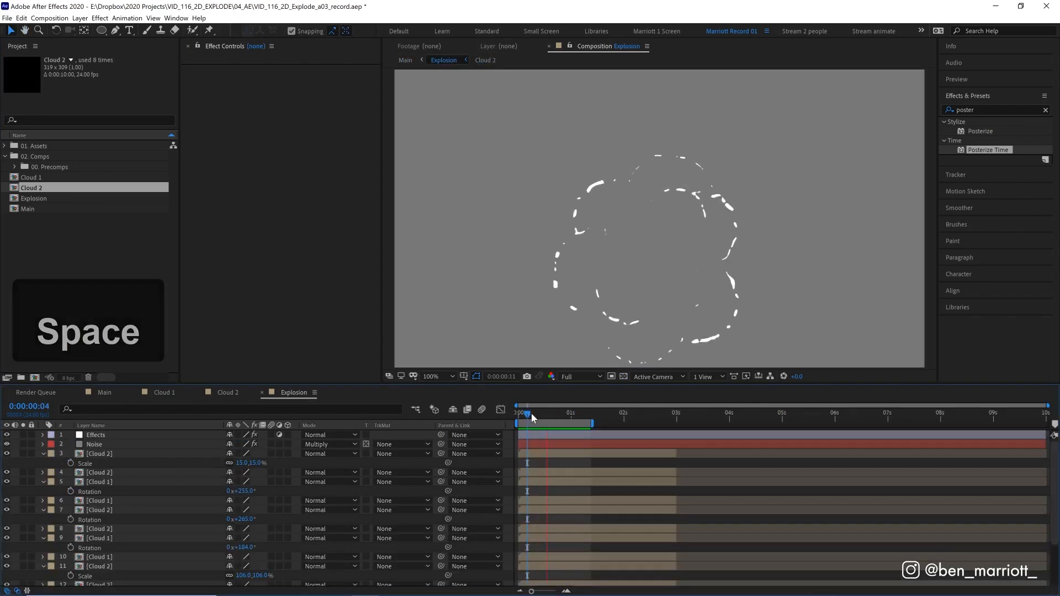
key(space)
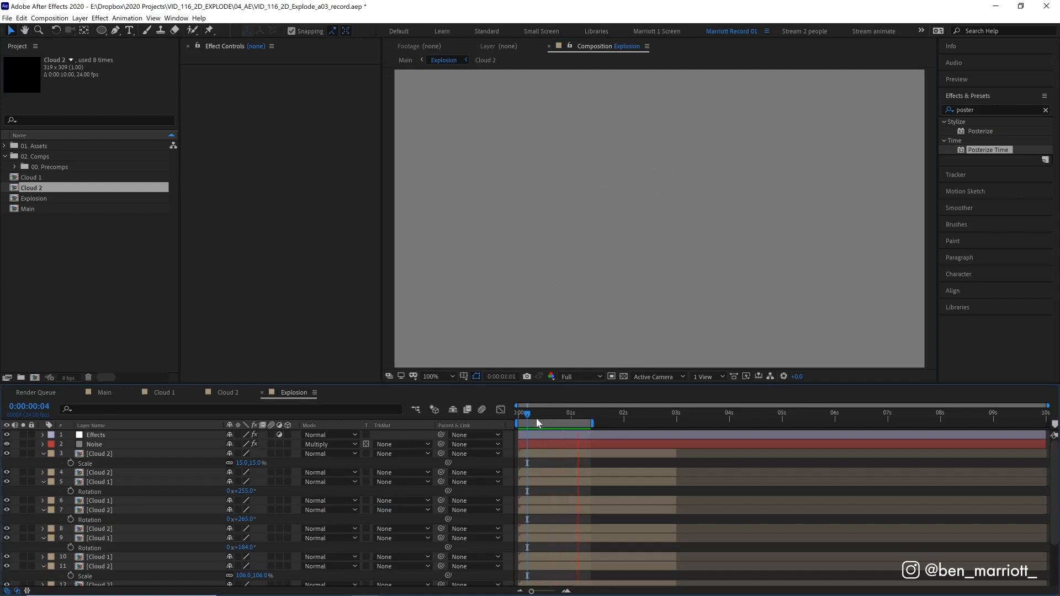
drag(528, 413, 562, 413)
key(shift+Escape)
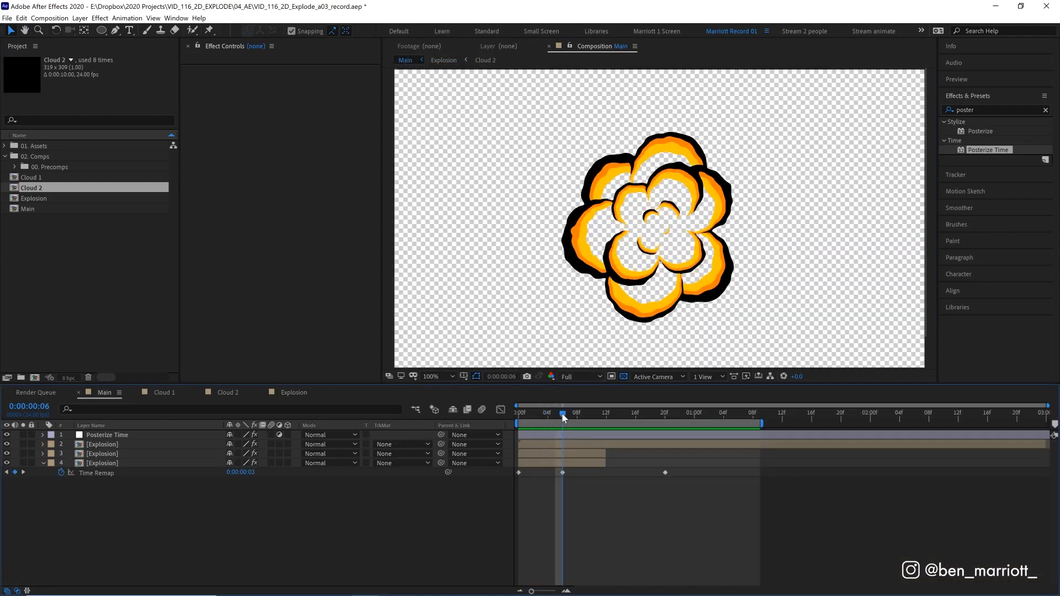
key(space)
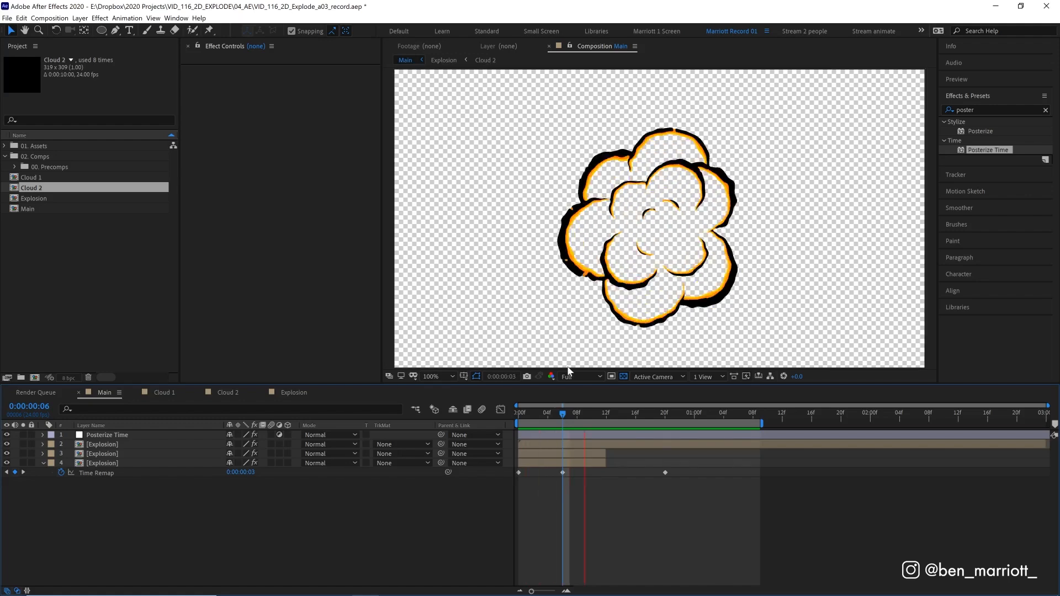